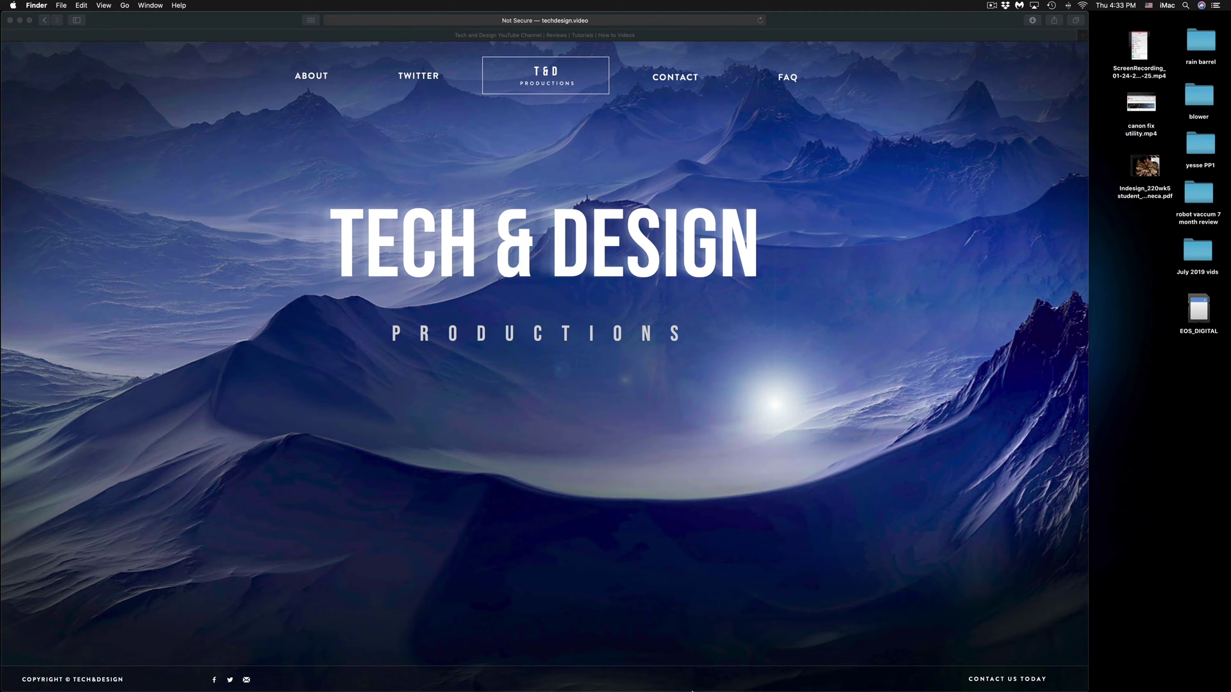
- Open a Finder window showing the contents of the EOS_DIGITAL memory card
{"action": "mouse_move", "coordinate": [683, 685]}
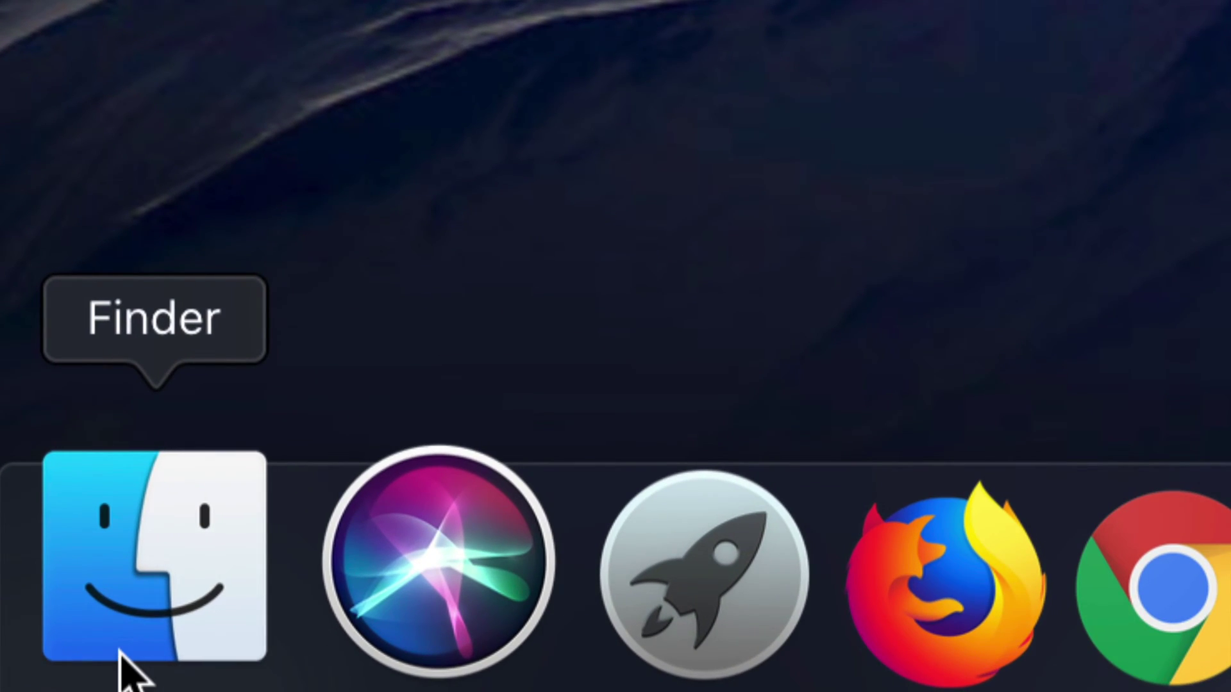
{"action": "left_click", "coordinate": [83, 684]}
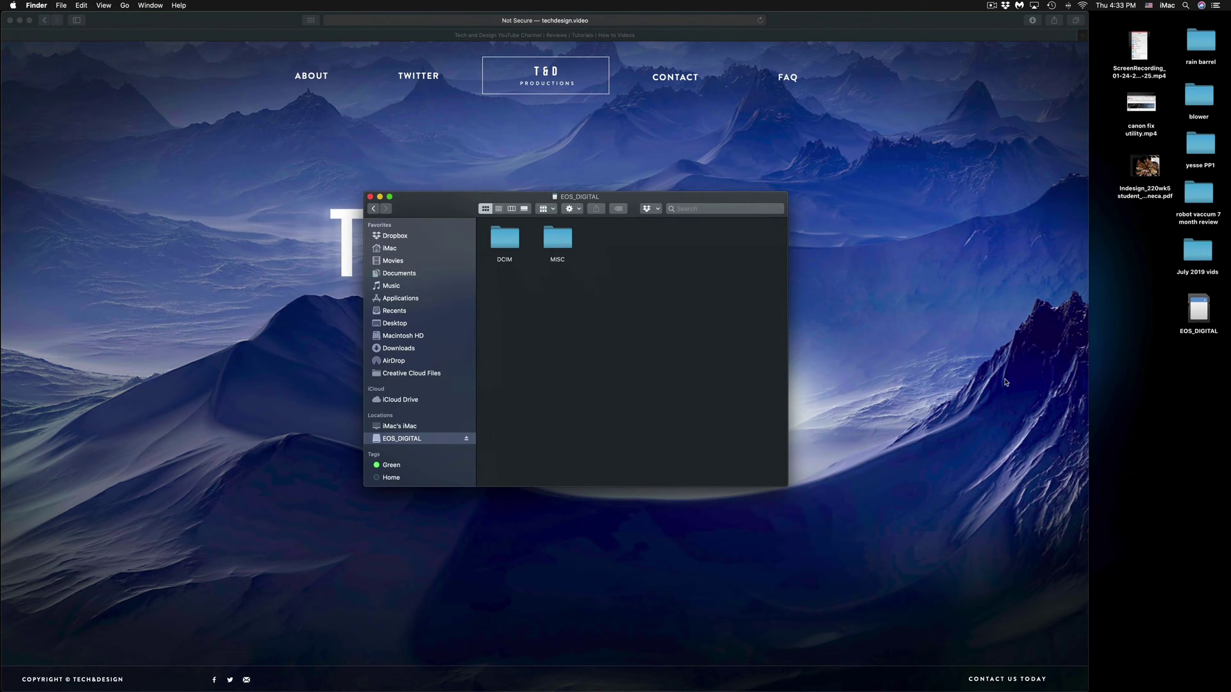
{"action": "left_click", "coordinate": [1173, 356]}
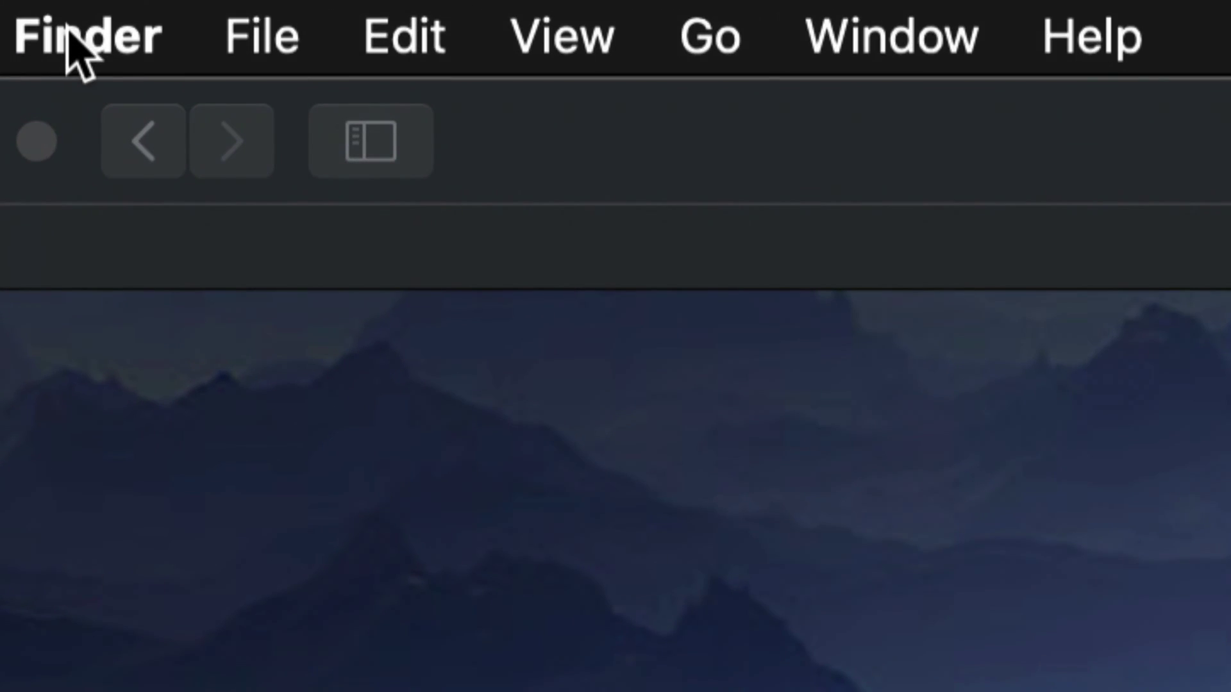
- Check in the Finder preferences that external disks are shown on the desktop, toggling Hard disks on and off before closing them
{"action": "left_click", "coordinate": [33, 5]}
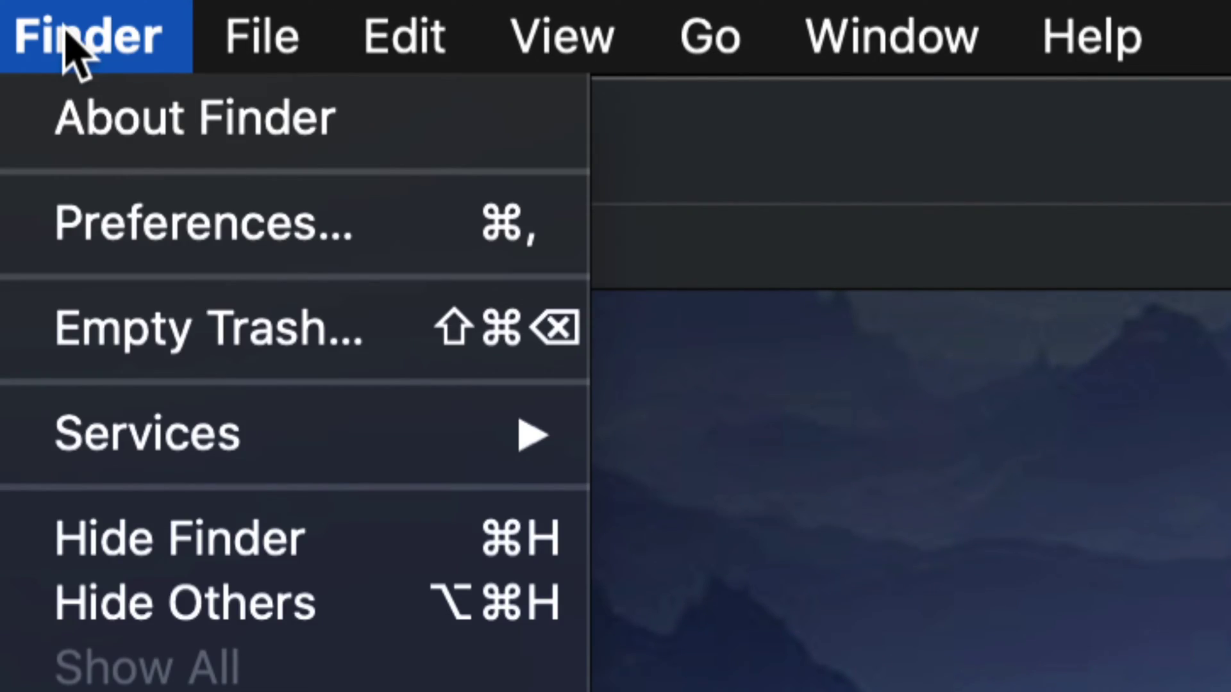
{"action": "left_click", "coordinate": [237, 225]}
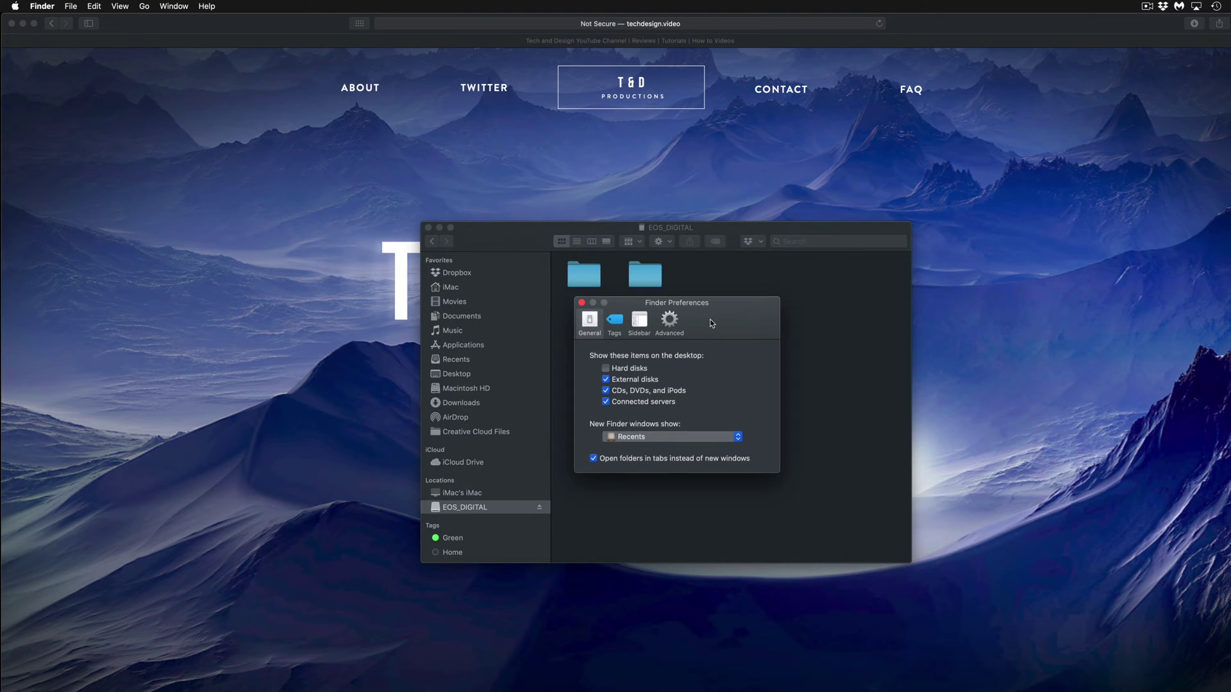
{"action": "left_click_drag", "start_coordinate": [705, 285], "coordinate": [712, 163]}
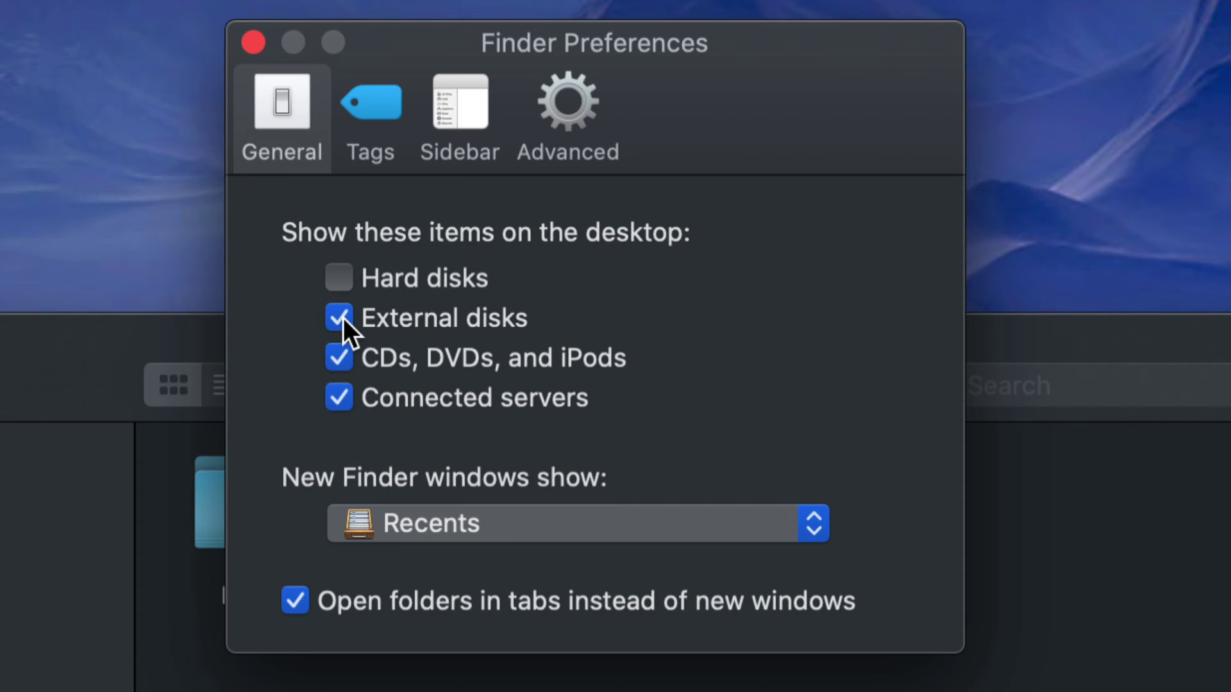
{"action": "left_click", "coordinate": [343, 319]}
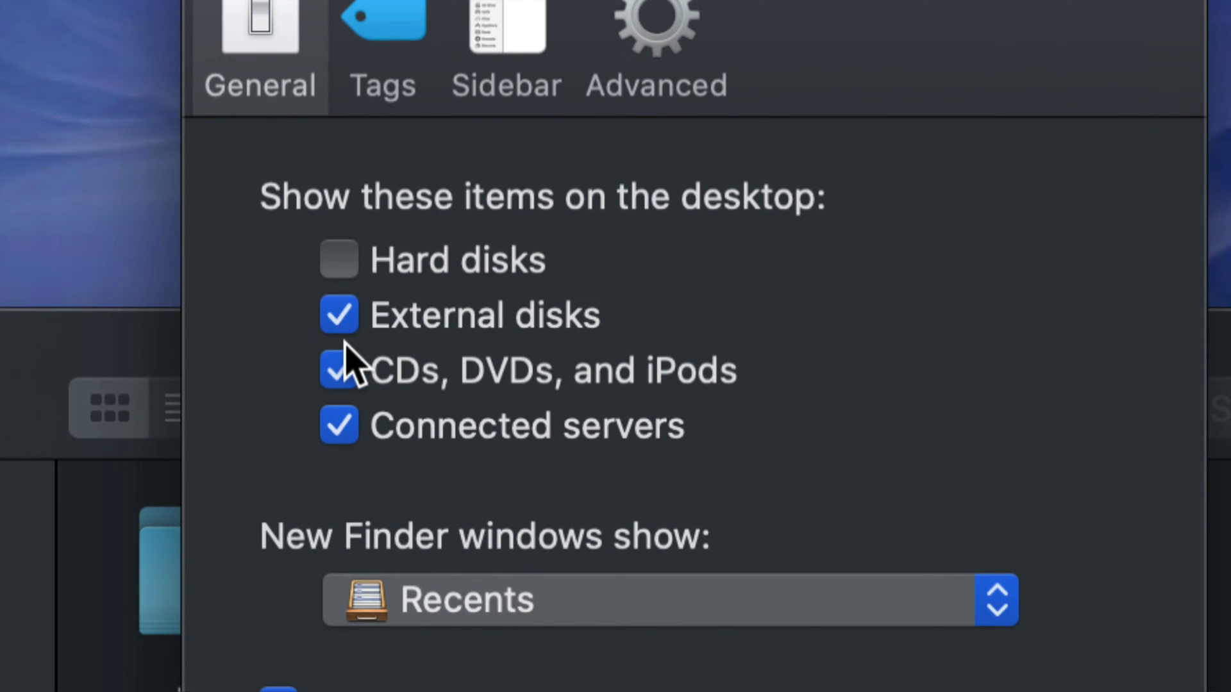
{"action": "left_click", "coordinate": [339, 263]}
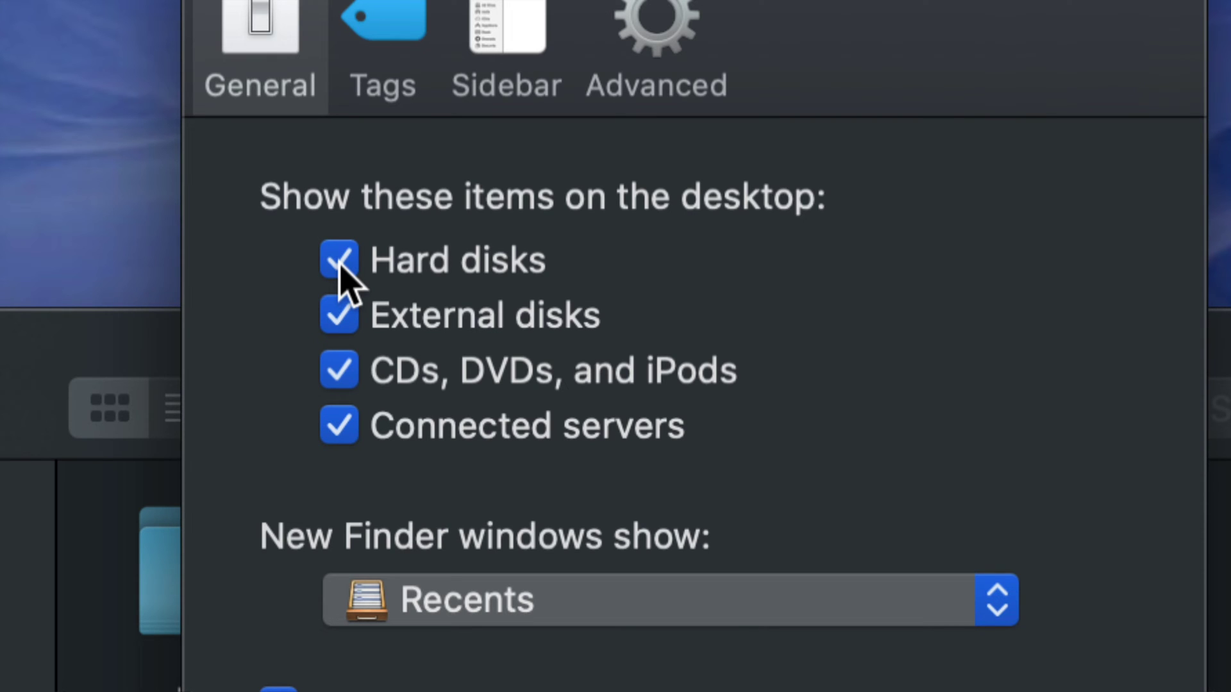
{"action": "left_click", "coordinate": [340, 263]}
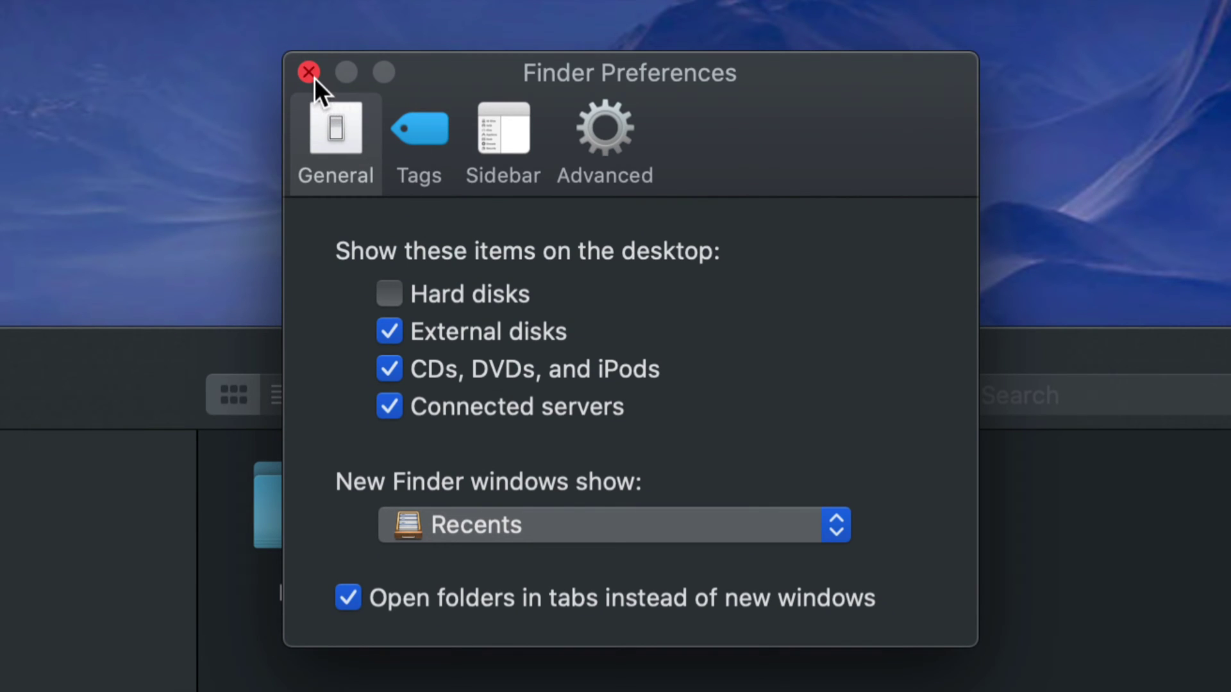
{"action": "left_click", "coordinate": [314, 76]}
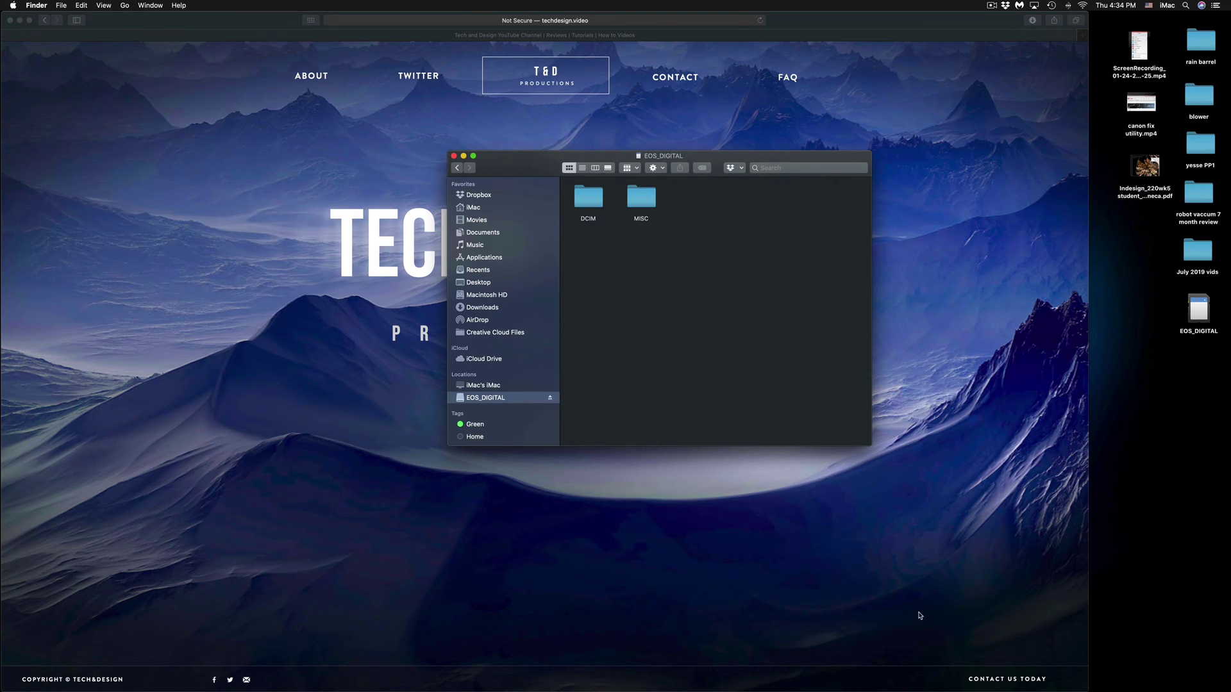
- Find Disk Utility with a Spotlight search for "disk utility" and launch it
{"action": "mouse_move", "coordinate": [910, 689]}
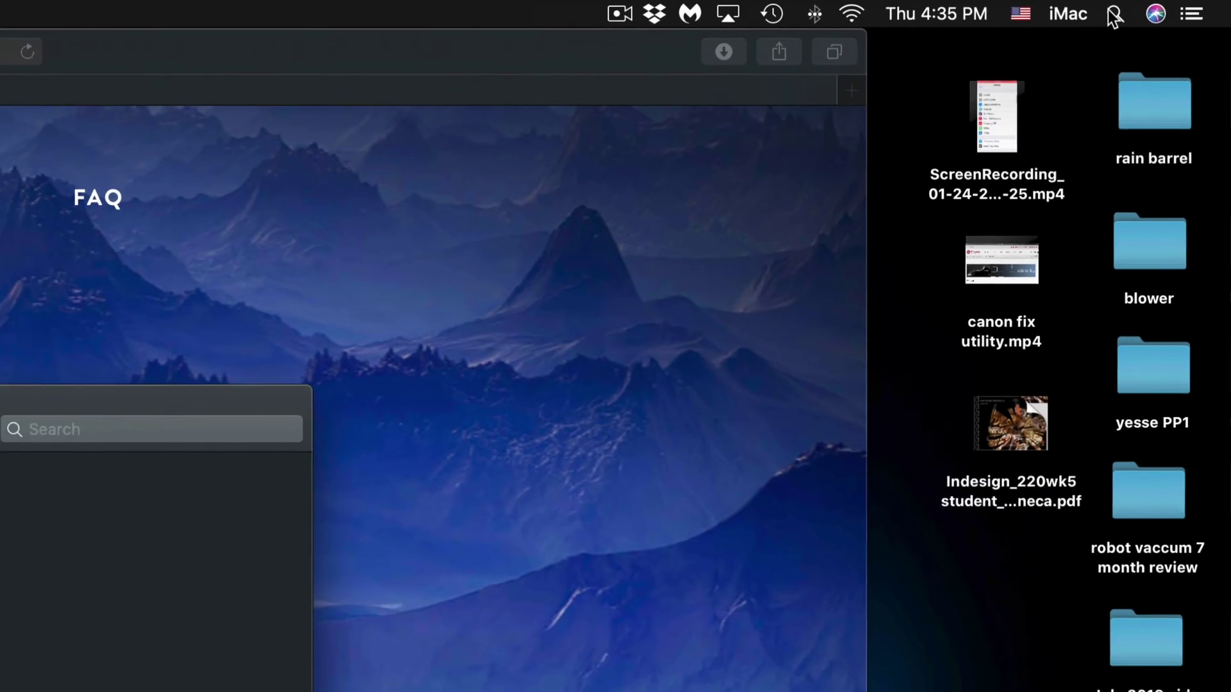
{"action": "left_click", "coordinate": [916, 37]}
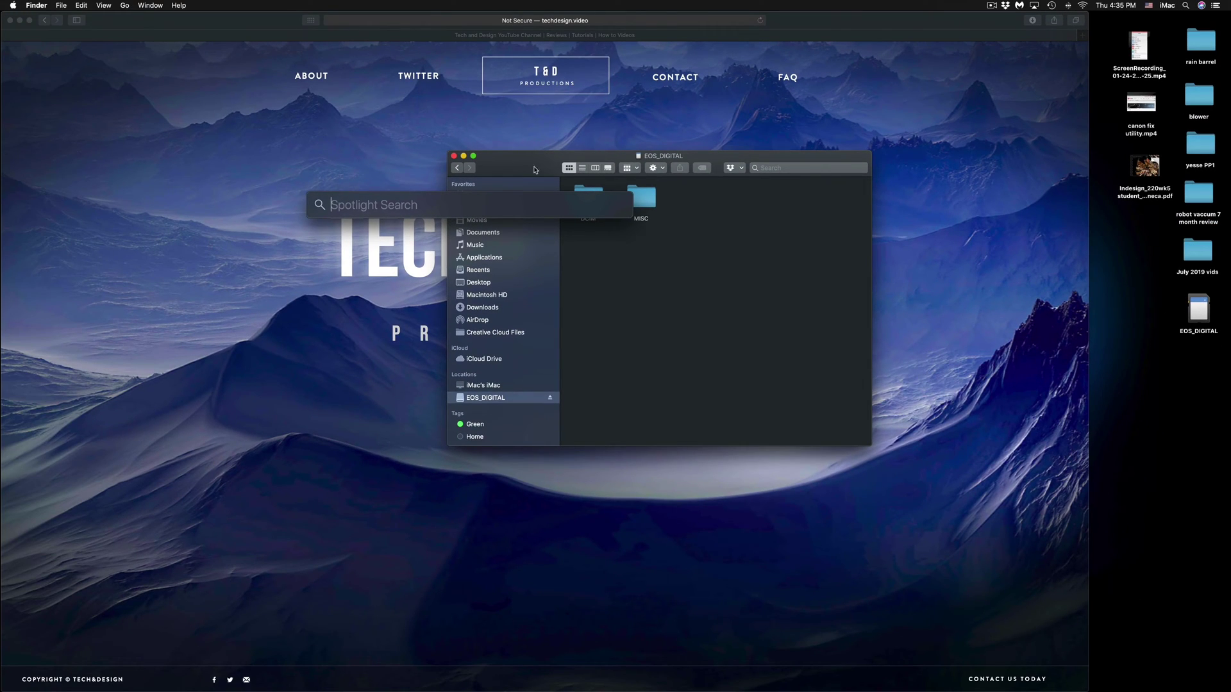
{"action": "type", "text": "disk utility"}
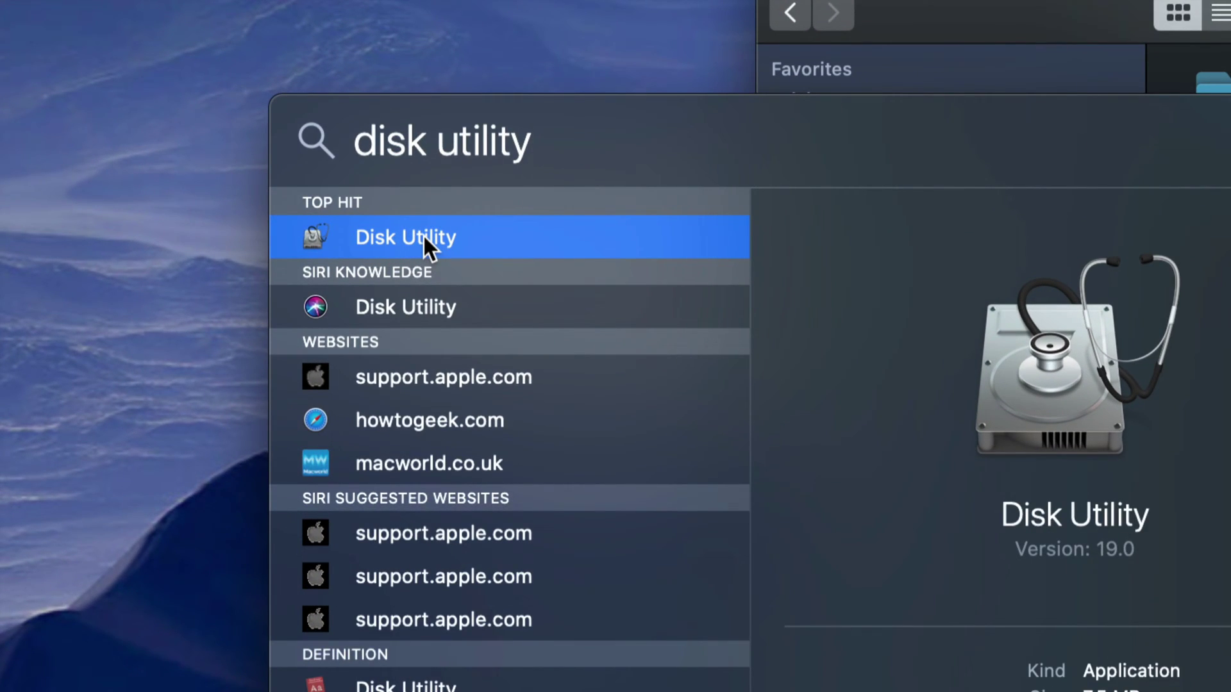
{"action": "key", "text": "Return"}
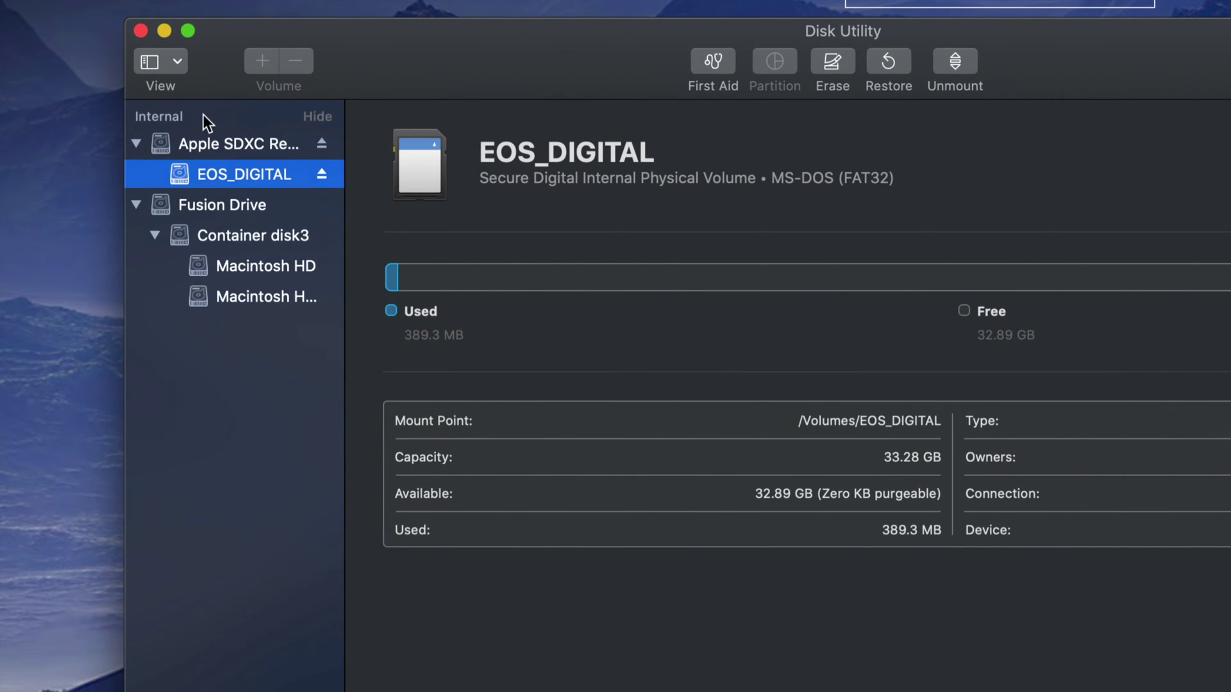
- Switch the Disk Utility sidebar to show only volumes and return it to showing all devices
{"action": "left_click", "coordinate": [169, 63]}
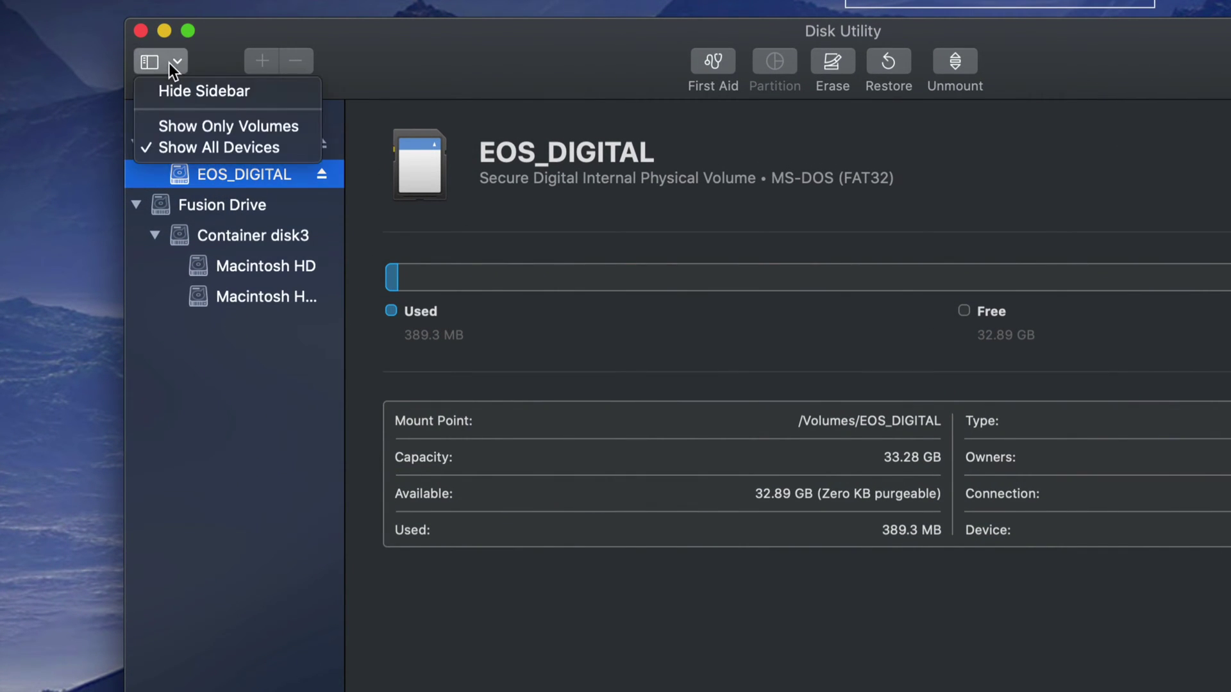
{"action": "left_click", "coordinate": [167, 127]}
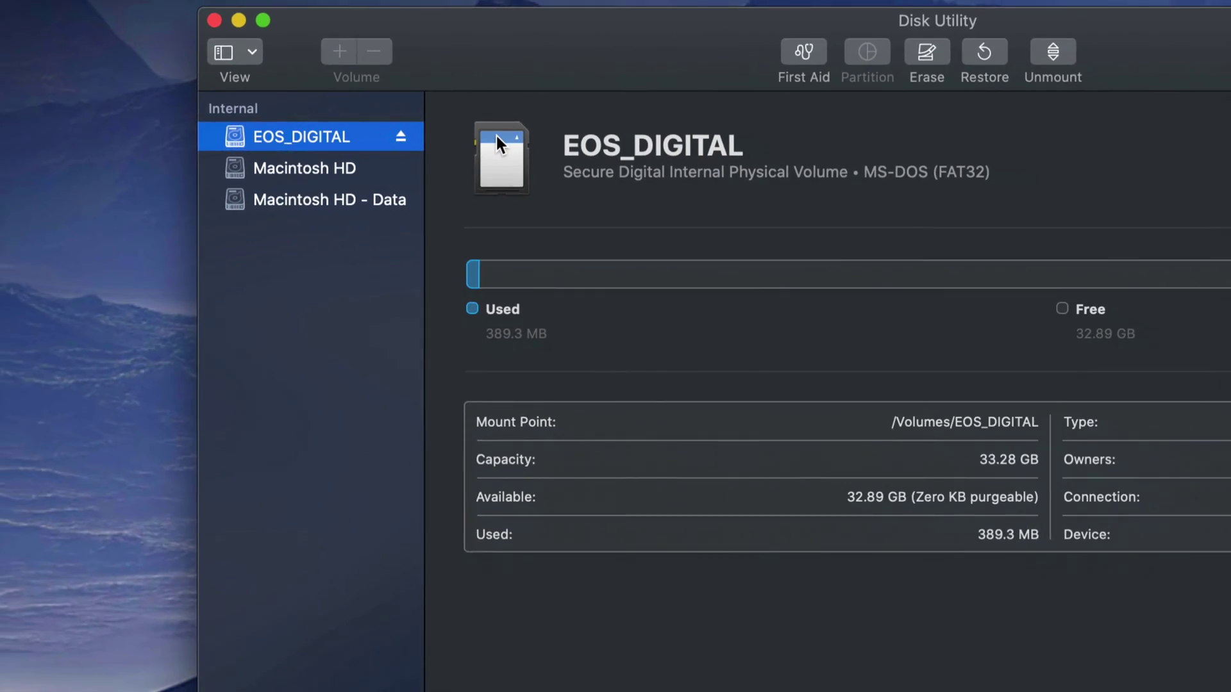
{"action": "left_click", "coordinate": [286, 63]}
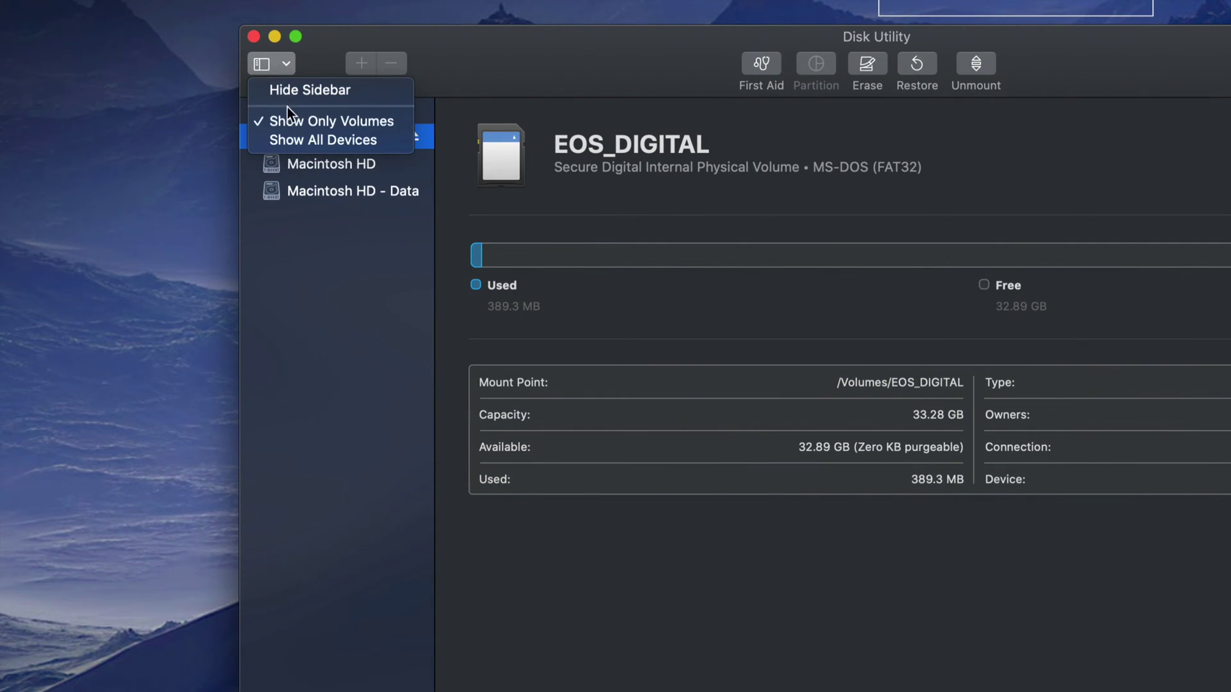
{"action": "left_click", "coordinate": [297, 139]}
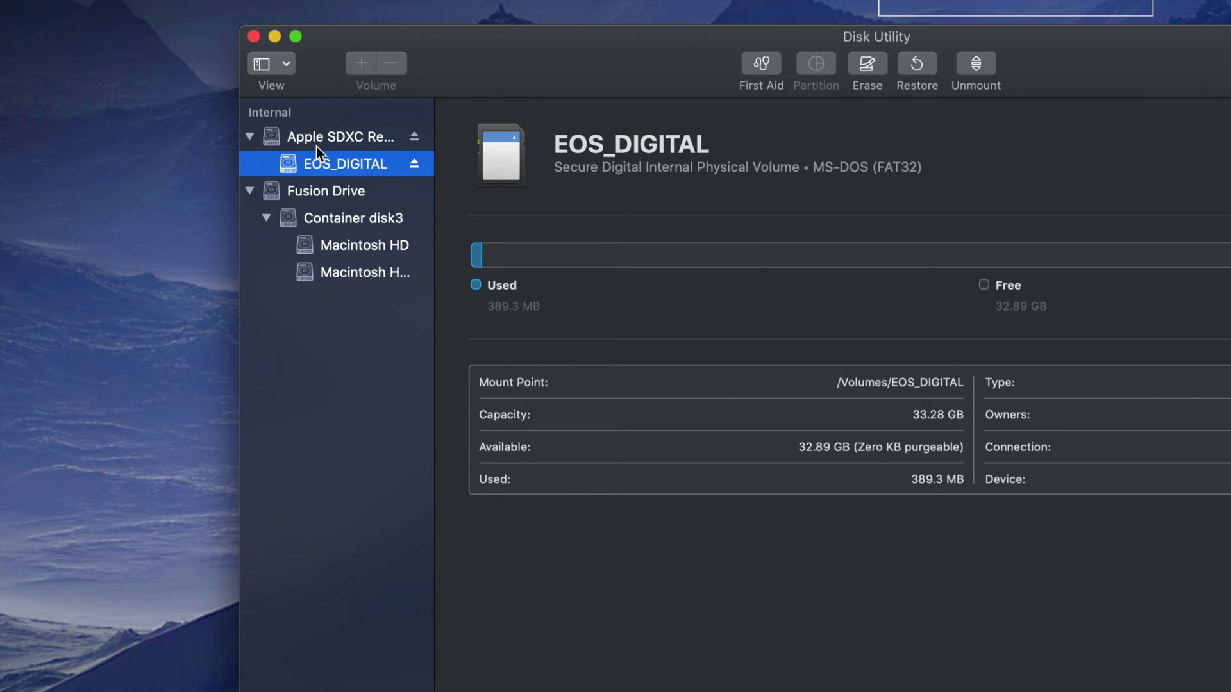
- Examine the Apple SDXC Reader, EOS_DIGITAL volume and Fusion Drive entries, ending on EOS_DIGITAL
{"action": "left_click", "coordinate": [322, 139]}
{"action": "left_click", "coordinate": [332, 166]}
{"action": "left_click", "coordinate": [334, 146]}
{"action": "left_click", "coordinate": [341, 165]}
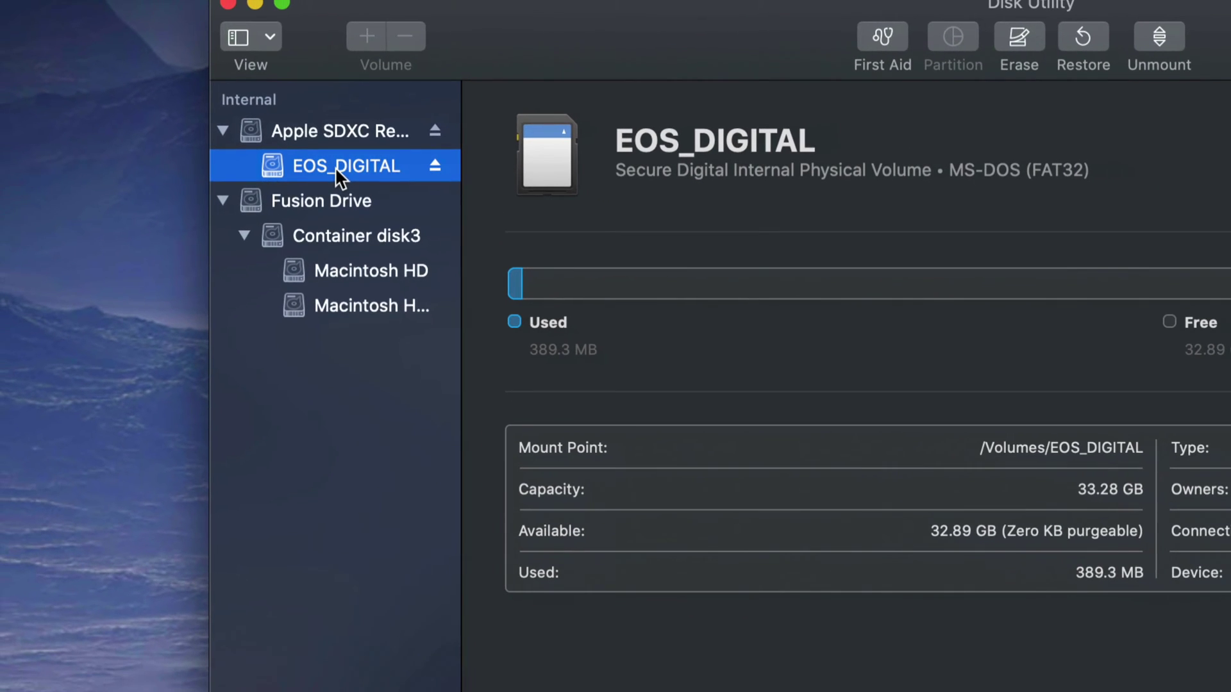
{"action": "left_click", "coordinate": [338, 204]}
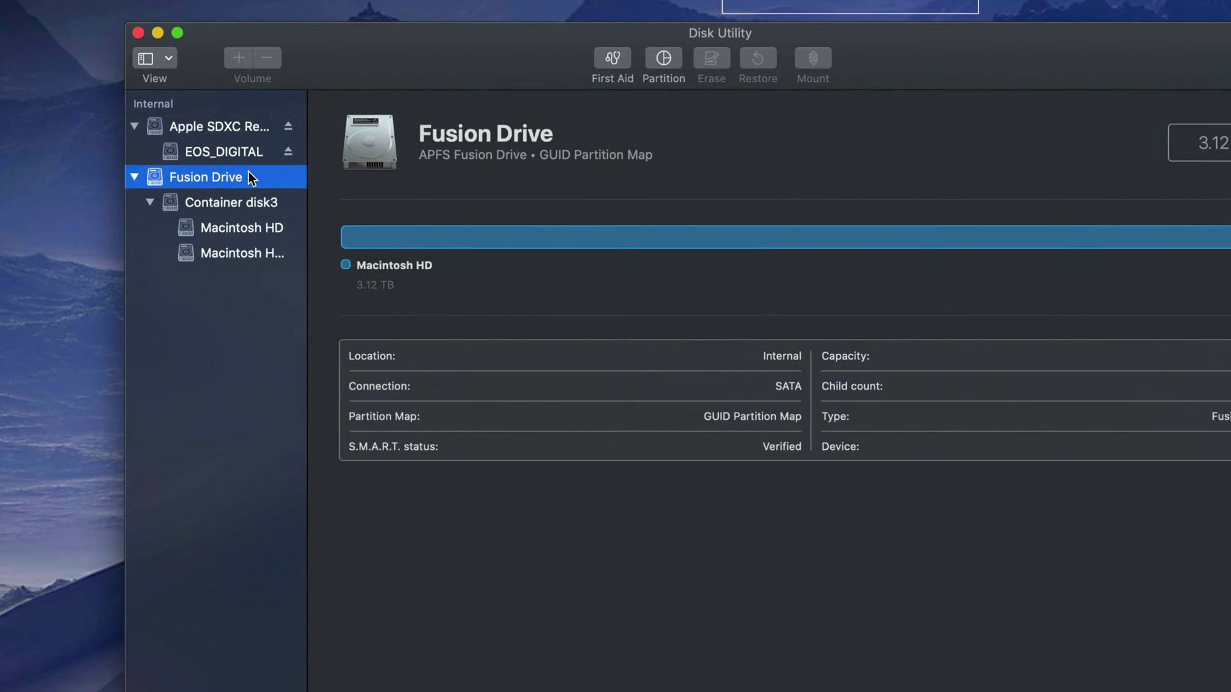
{"action": "left_click", "coordinate": [235, 153]}
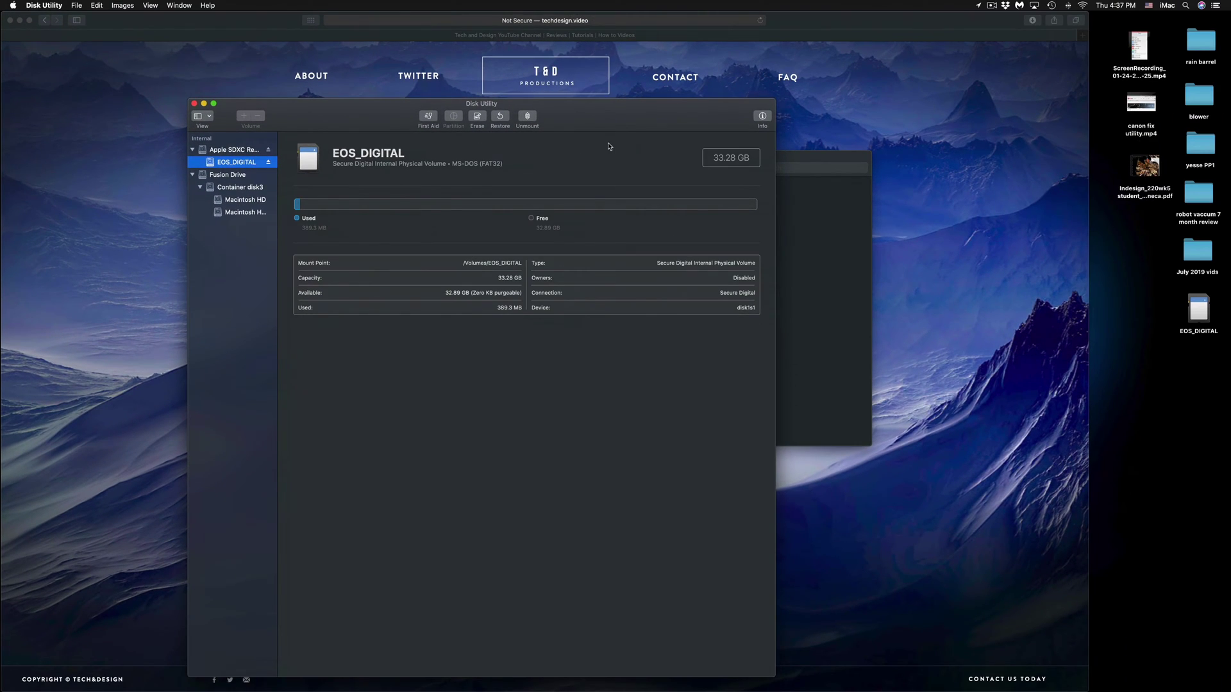
- Return to the EOS_DIGITAL Finder window, reposition it clear of Disk Utility and open the 100CANON folder inside DCIM
{"action": "left_click", "coordinate": [805, 228]}
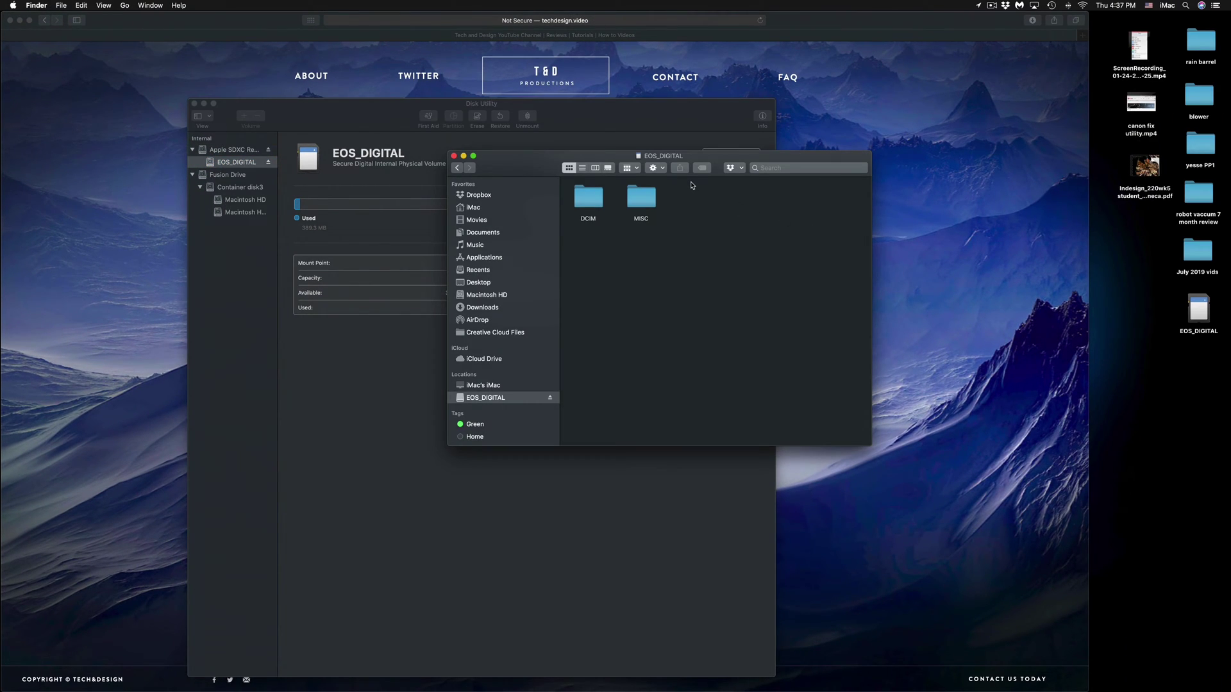
{"action": "left_click_drag", "start_coordinate": [540, 158], "coordinate": [517, 159]}
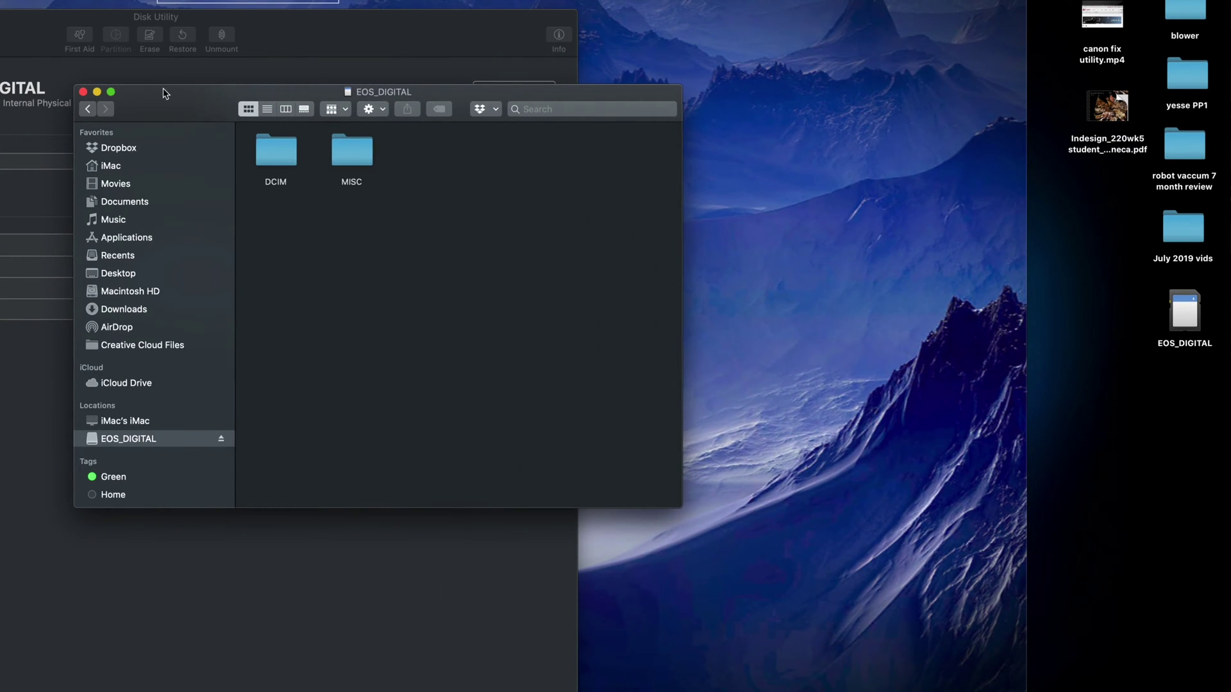
{"action": "left_click_drag", "start_coordinate": [164, 94], "coordinate": [426, 137]}
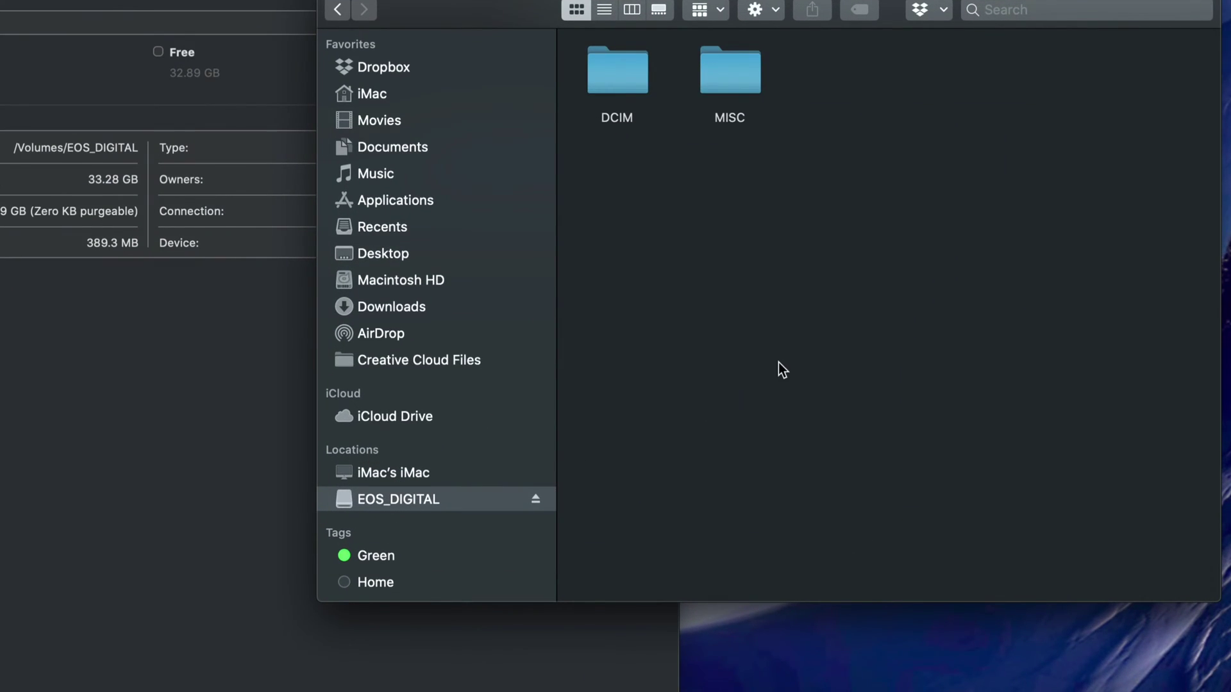
{"action": "left_click_drag", "start_coordinate": [845, 64], "coordinate": [812, 95]}
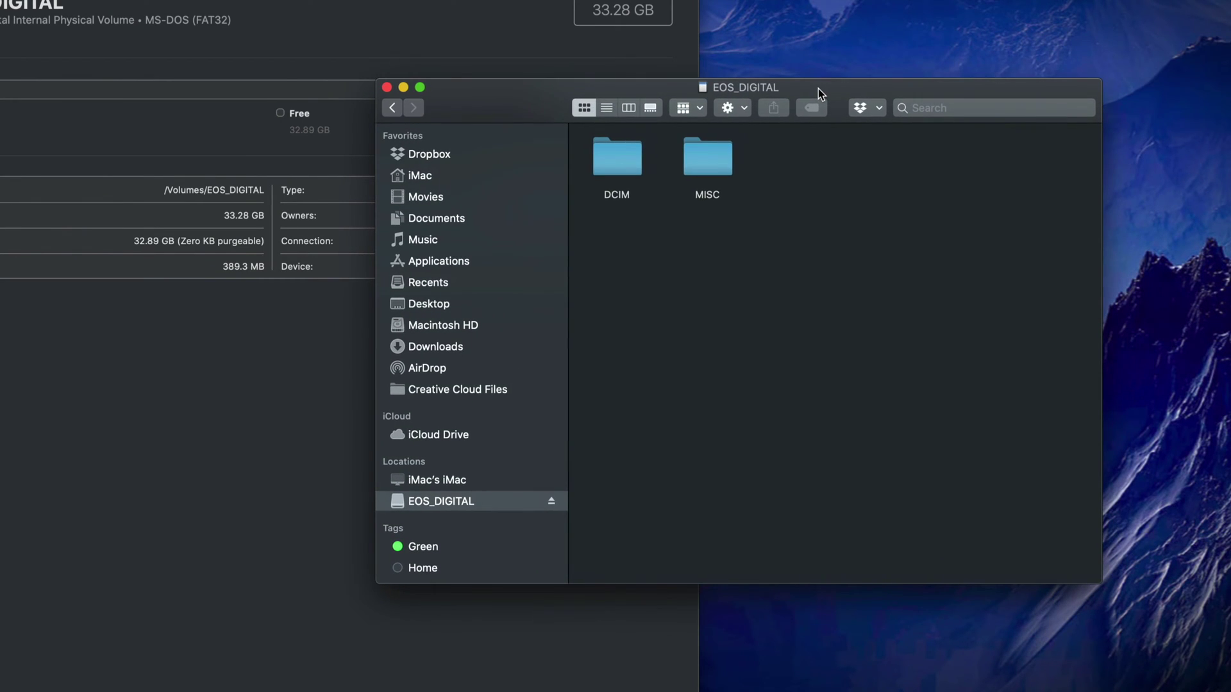
{"action": "double_click", "coordinate": [630, 157]}
{"action": "double_click", "coordinate": [628, 160]}
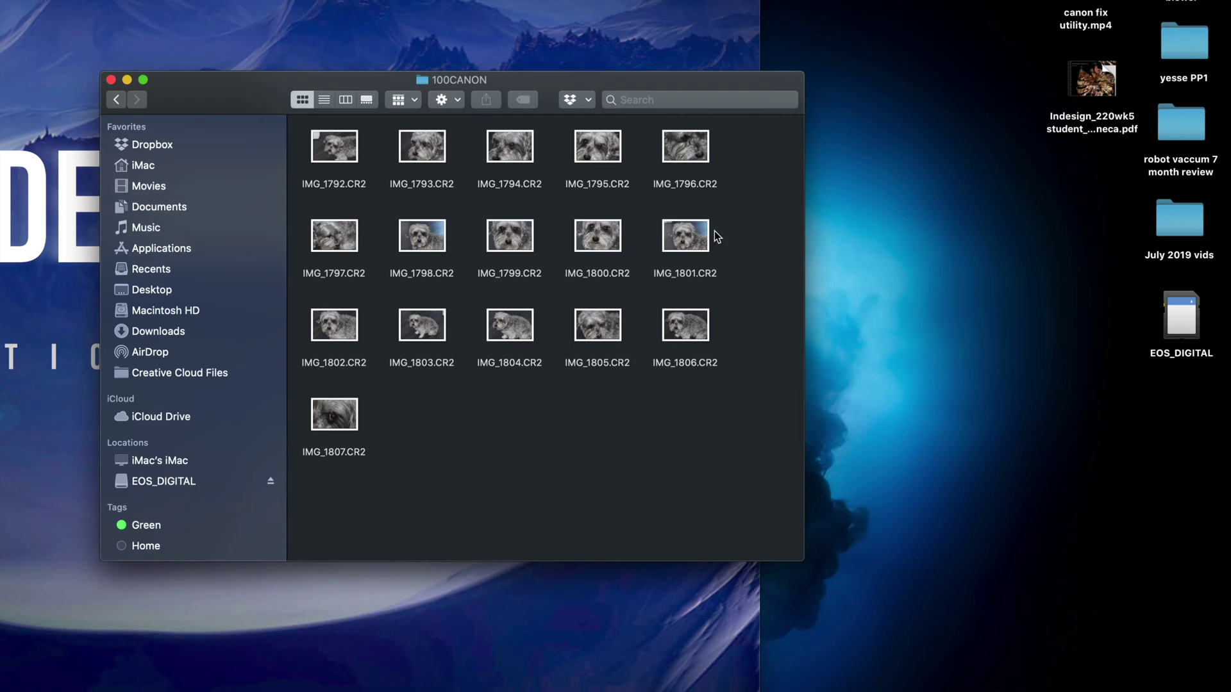
- Copy the photos IMG_1805.CR2 and IMG_1806.CR2 from the 100CANON folder onto the desktop
{"action": "left_click_drag", "start_coordinate": [741, 149], "coordinate": [338, 474]}
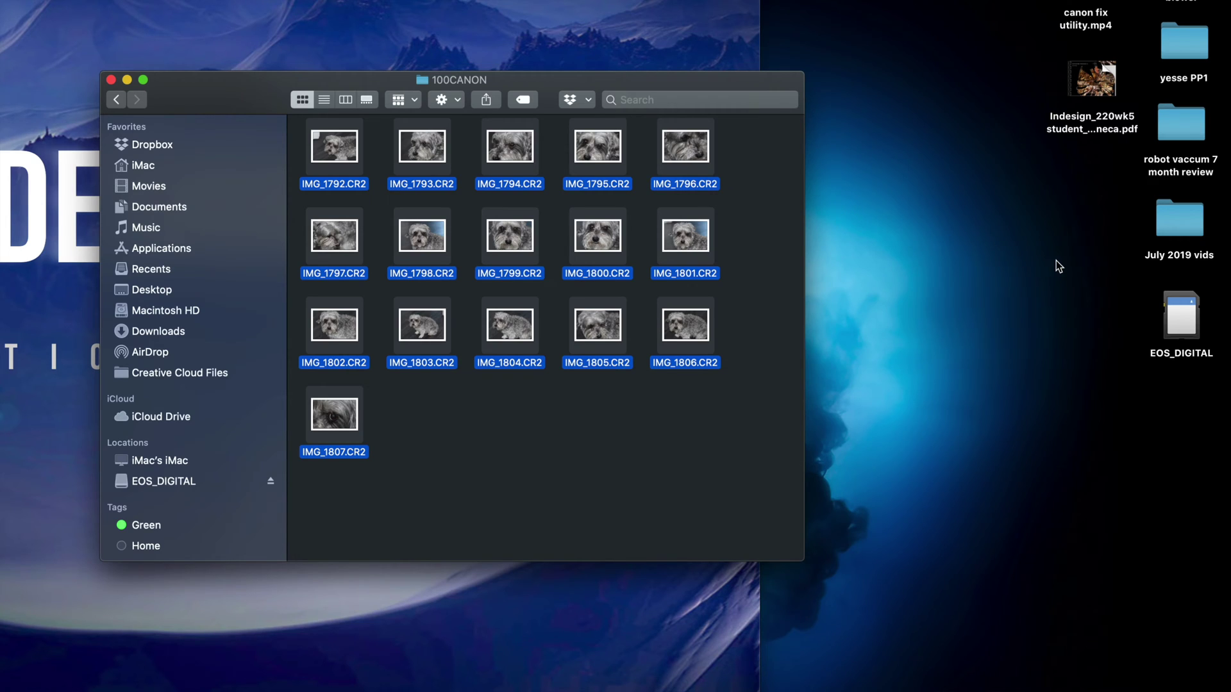
{"action": "left_click", "coordinate": [734, 360]}
{"action": "left_click_drag", "start_coordinate": [744, 306], "coordinate": [933, 280]}
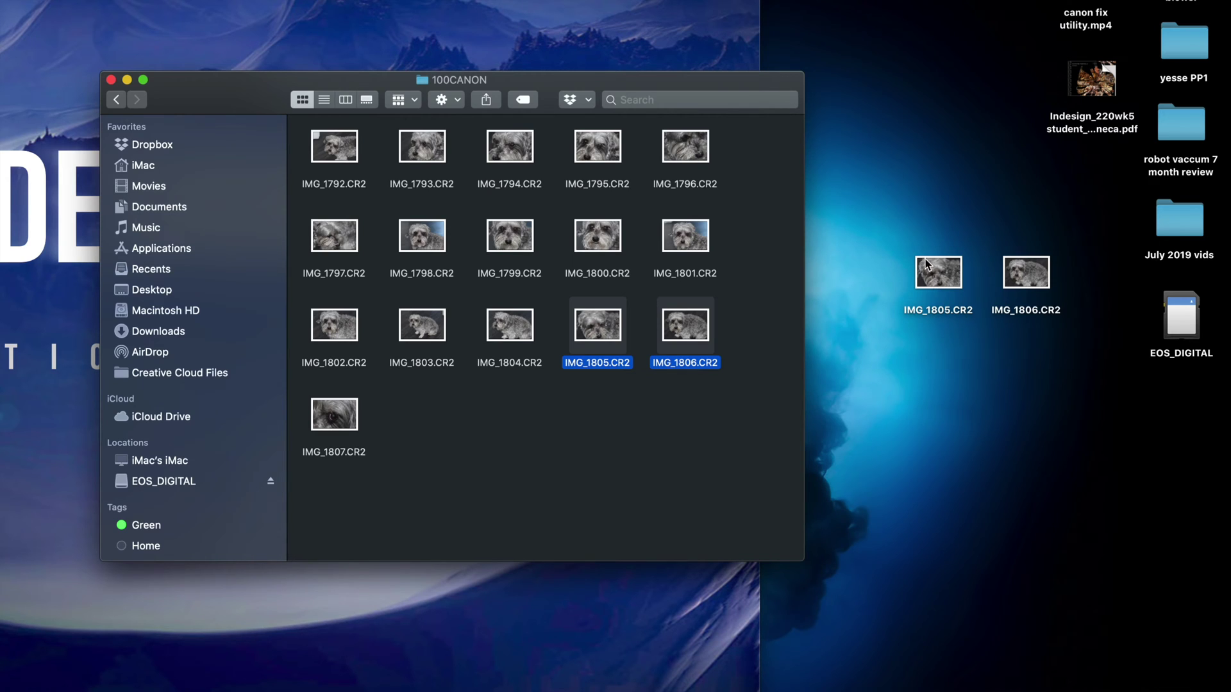
- Create a new folder on the desktop, keeping its default name, and move the two copied photos into it
{"action": "right_click", "coordinate": [891, 177]}
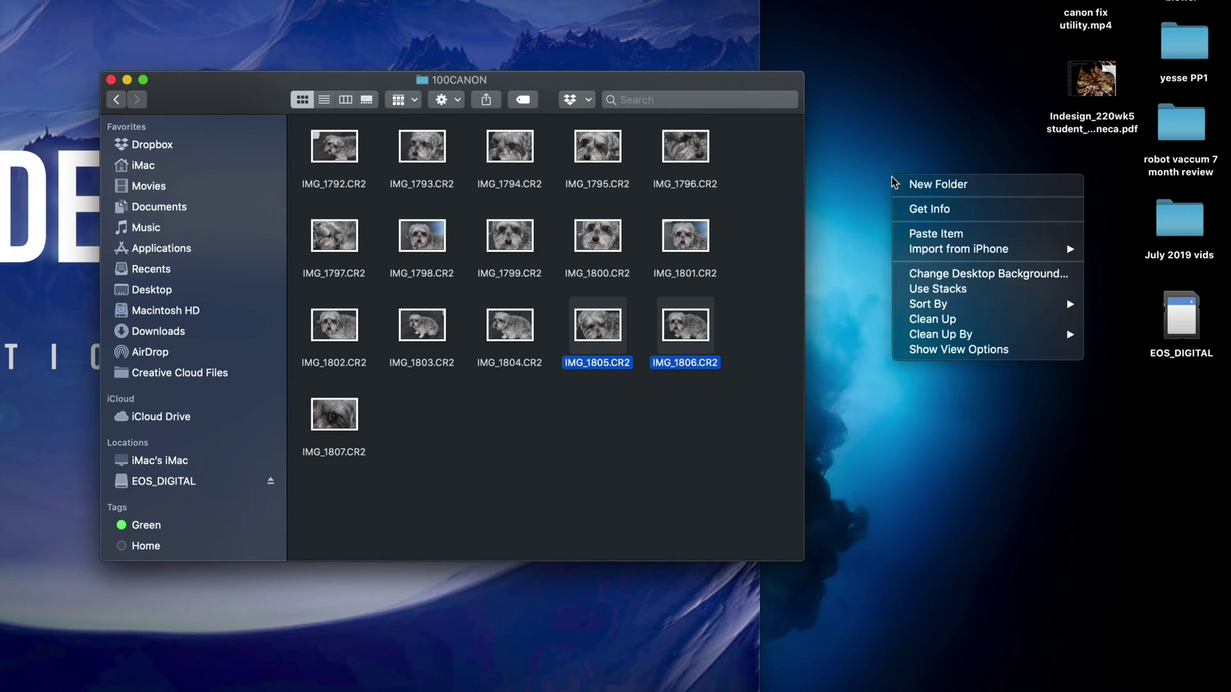
{"action": "left_click", "coordinate": [913, 186]}
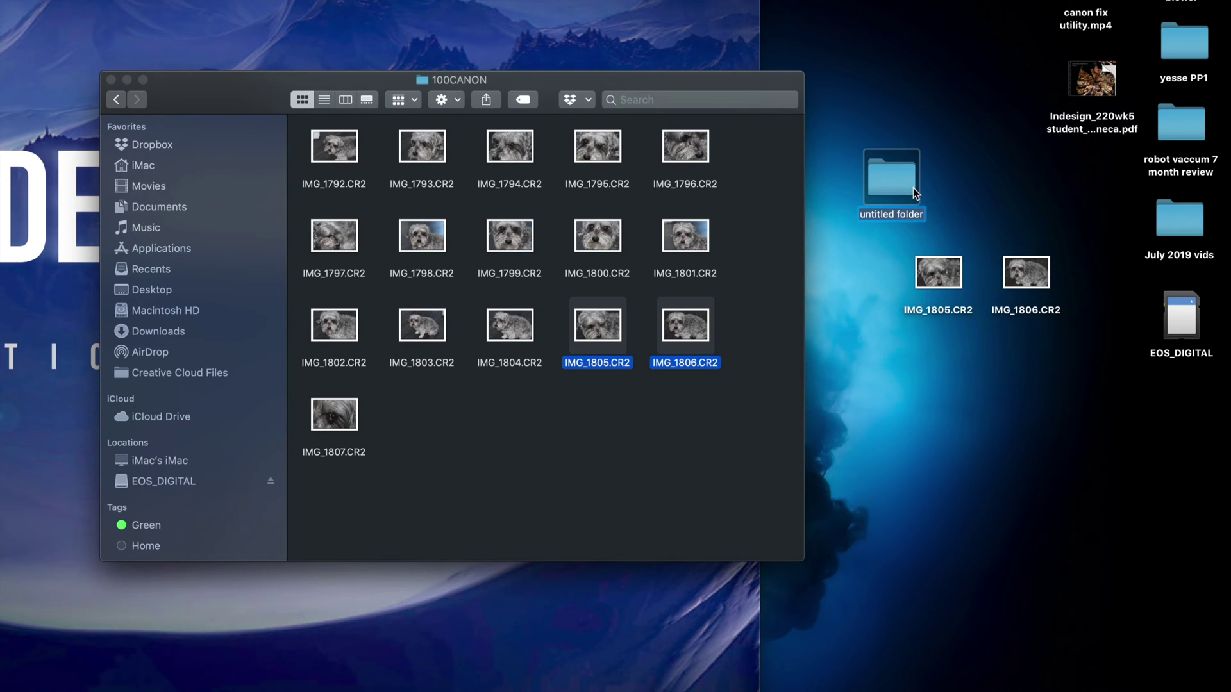
{"action": "left_click", "coordinate": [968, 211]}
{"action": "left_click_drag", "start_coordinate": [1046, 293], "coordinate": [902, 193]}
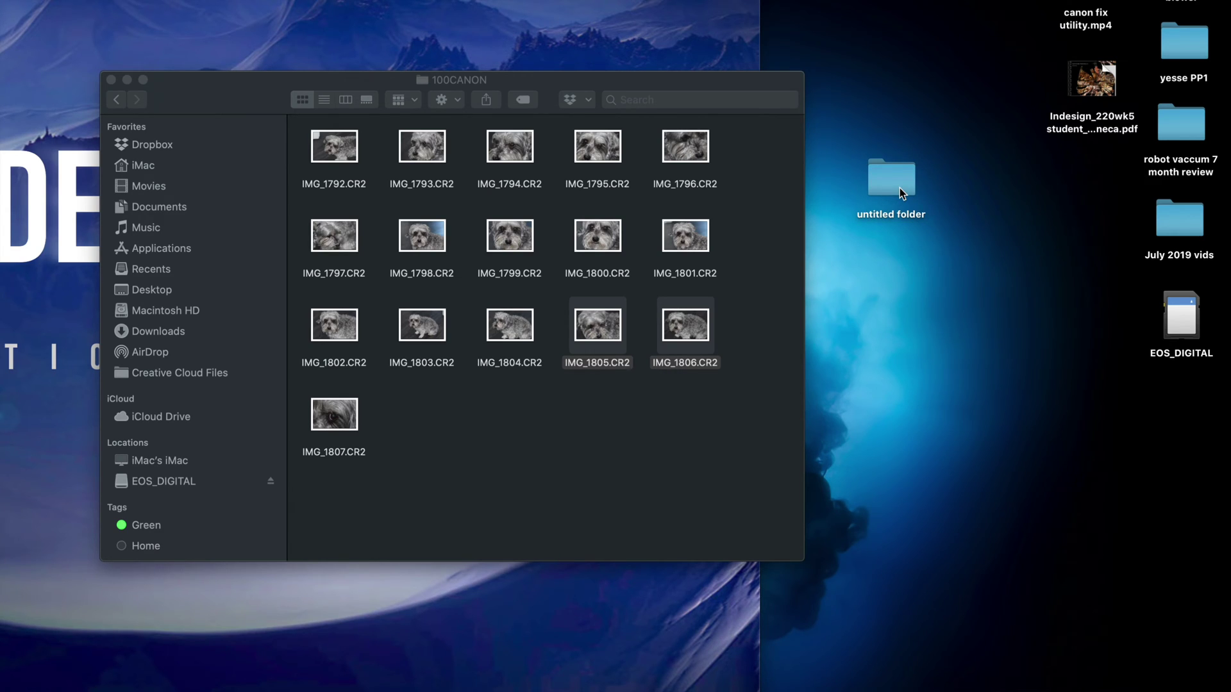
{"action": "left_click", "coordinate": [687, 391]}
{"action": "left_click_drag", "start_coordinate": [699, 391], "coordinate": [600, 326]}
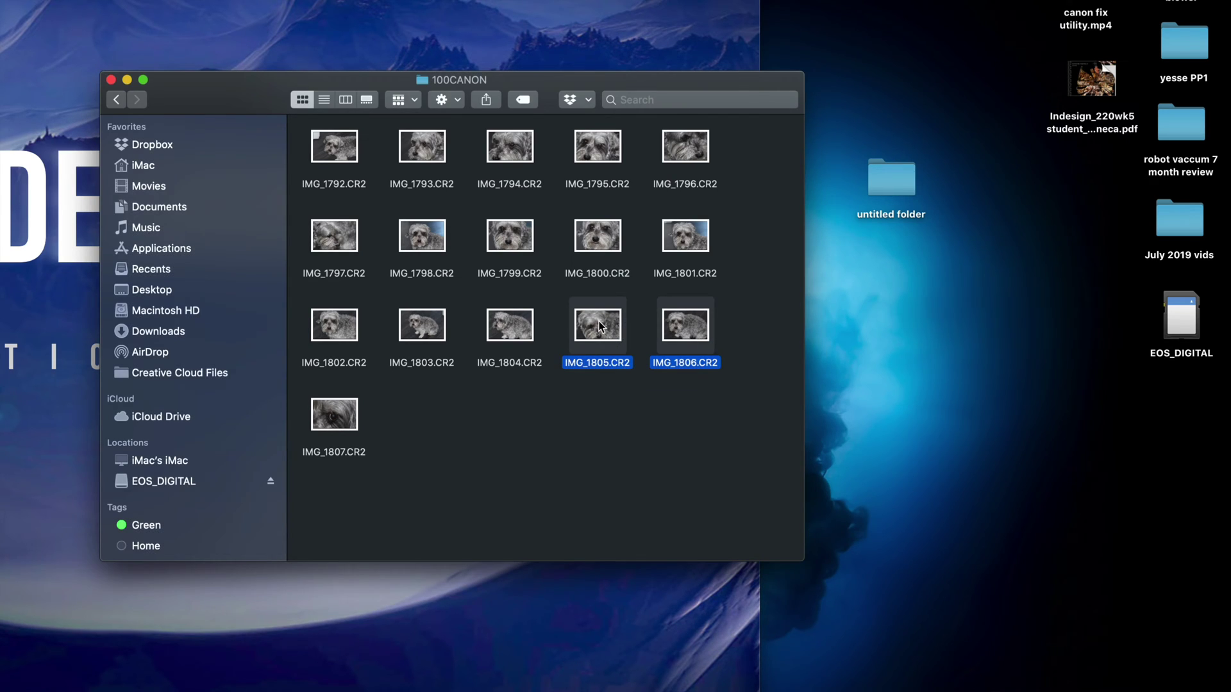
{"action": "right_click", "coordinate": [601, 325]}
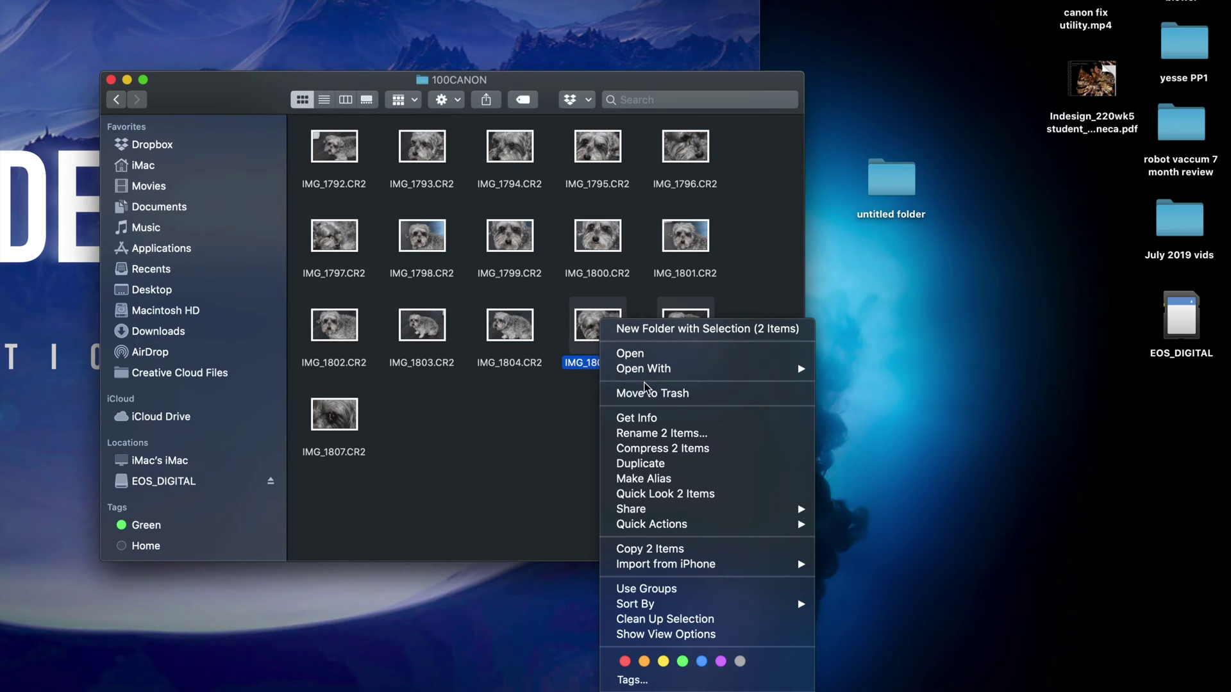
{"action": "left_click", "coordinate": [520, 401]}
{"action": "left_click", "coordinate": [679, 417]}
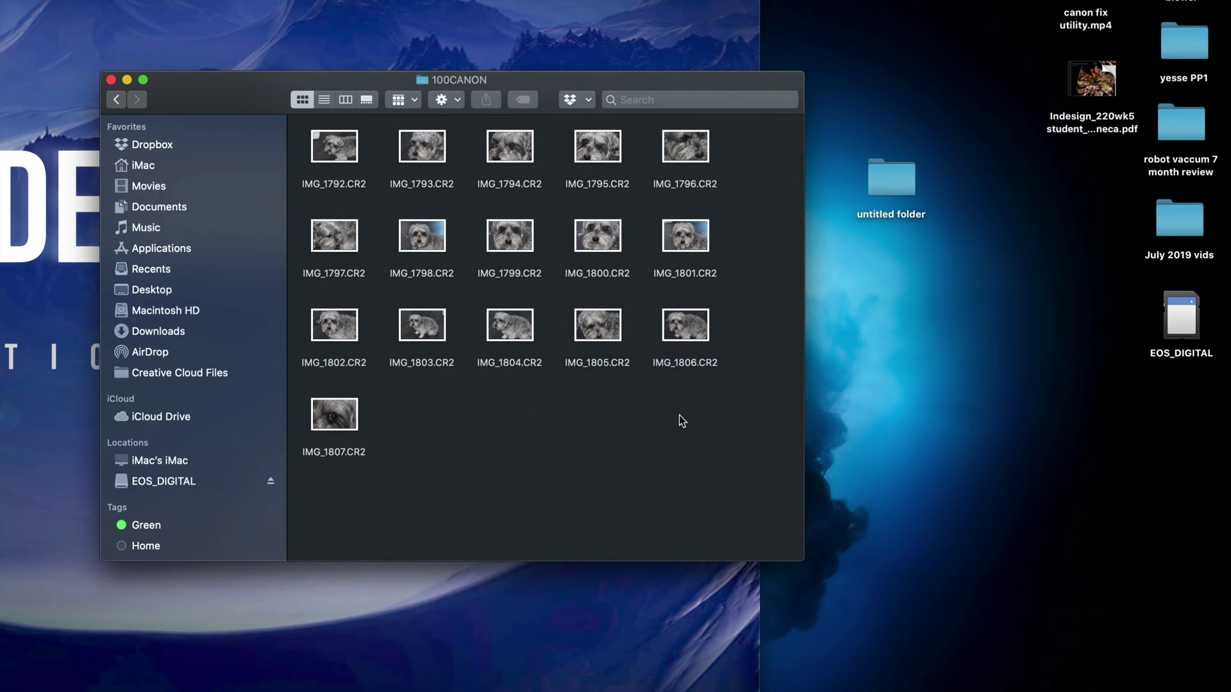
- Copy IMG_1806.CR2 from the 100CANON folder to the desktop and place the copy beneath the untitled folder
{"action": "left_click", "coordinate": [696, 340]}
{"action": "right_click", "coordinate": [695, 340]}
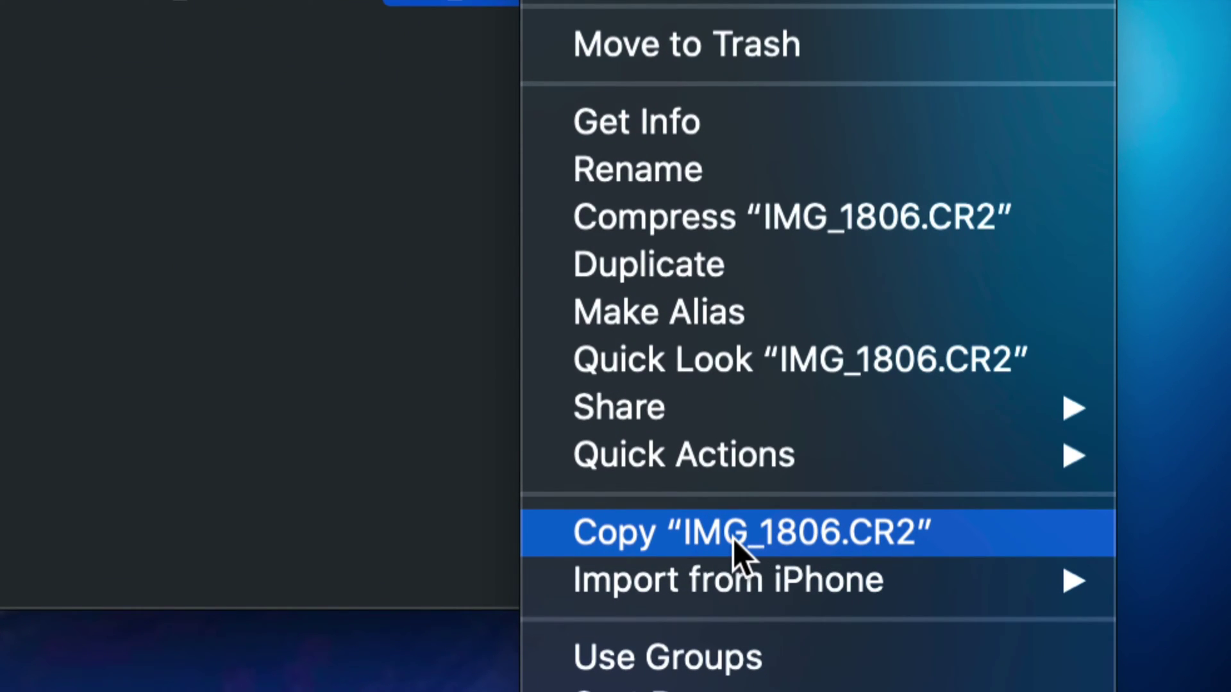
{"action": "left_click", "coordinate": [734, 538]}
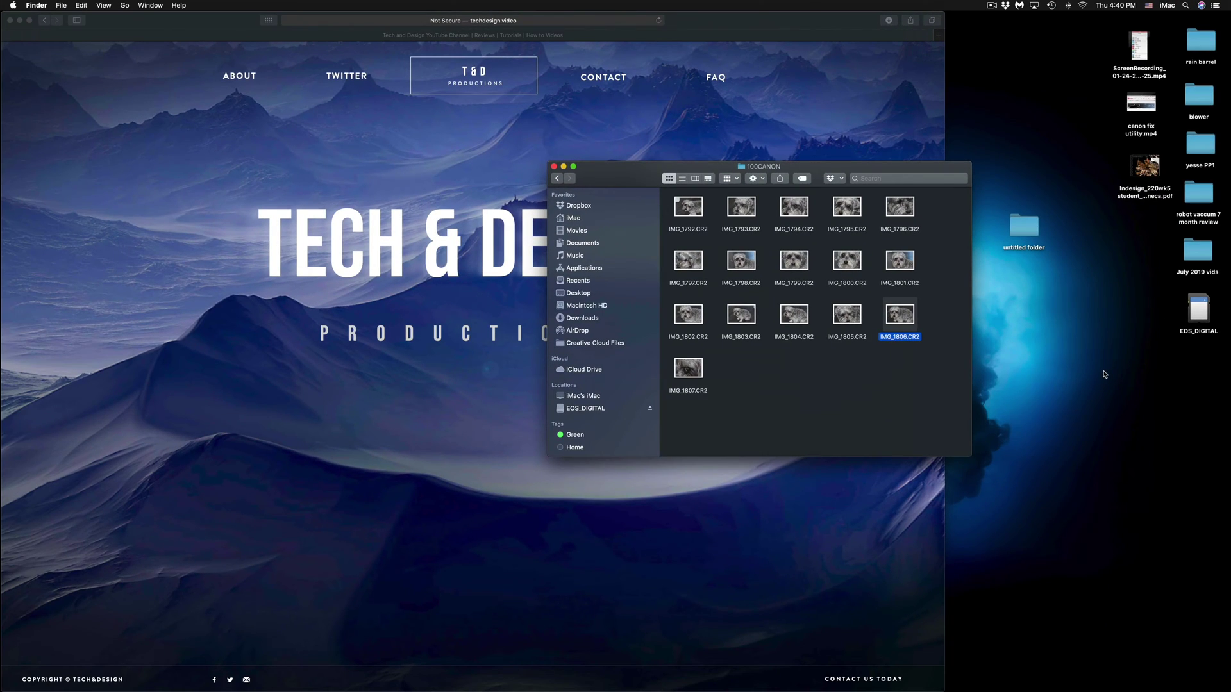
{"action": "left_click", "coordinate": [1104, 375]}
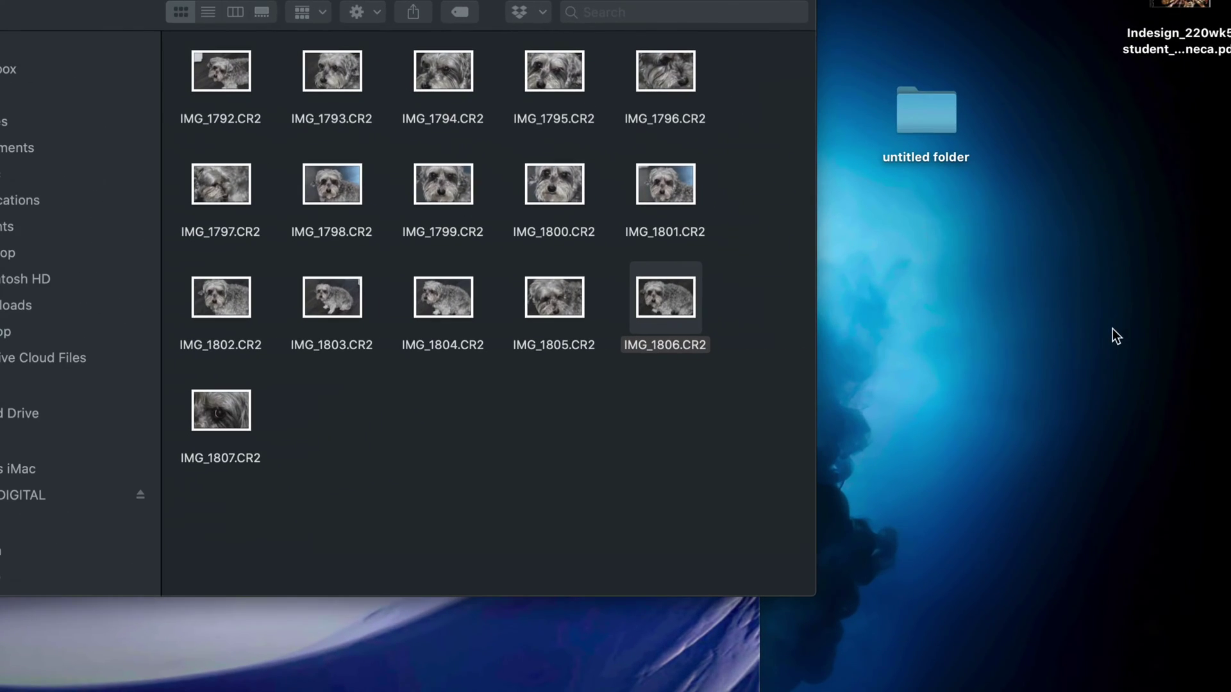
{"action": "right_click", "coordinate": [974, 297]}
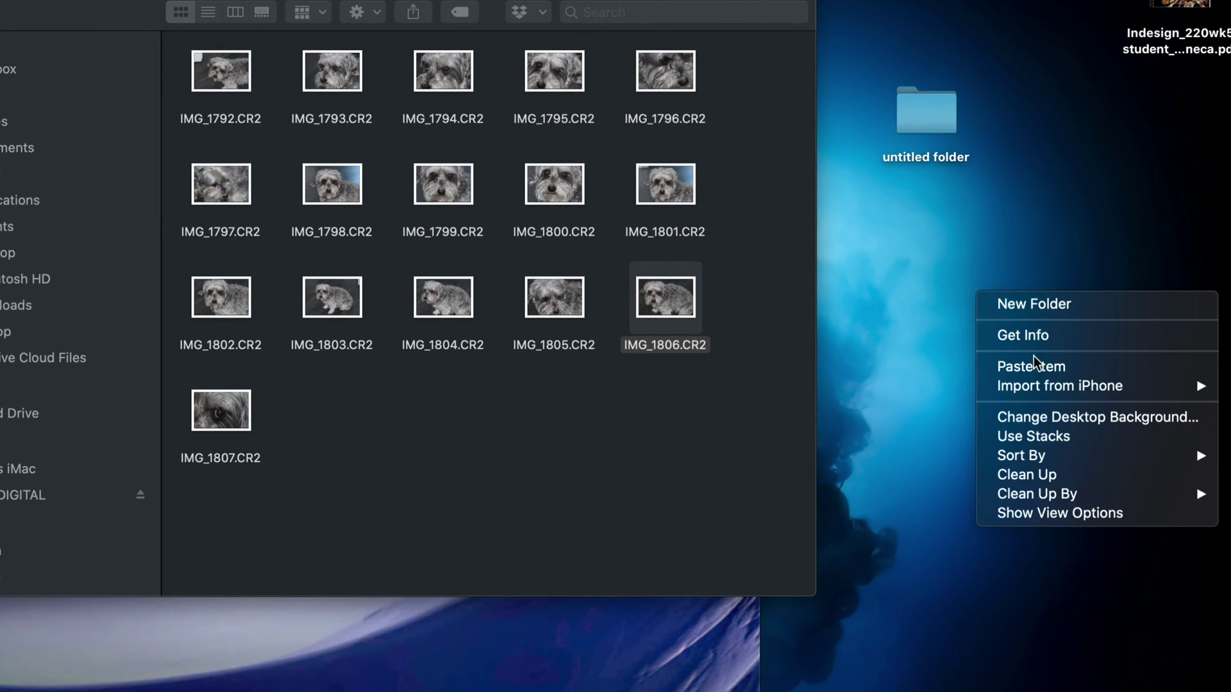
{"action": "left_click", "coordinate": [1042, 374]}
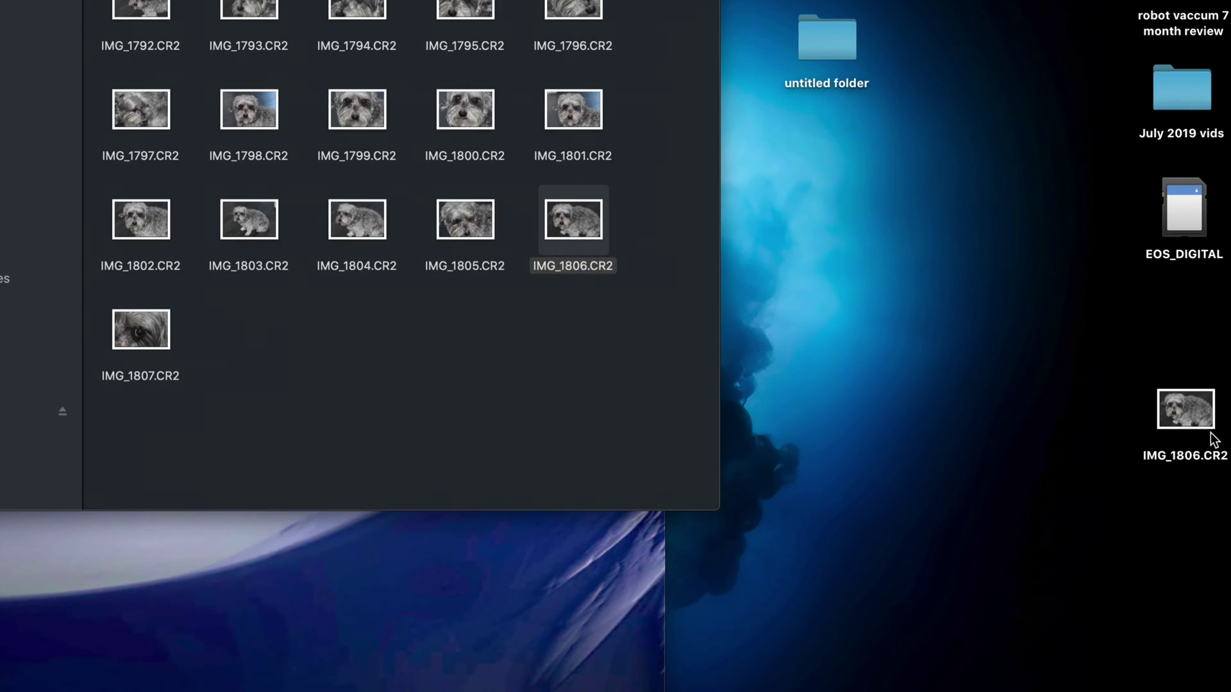
{"action": "left_click_drag", "start_coordinate": [1198, 428], "coordinate": [1028, 293]}
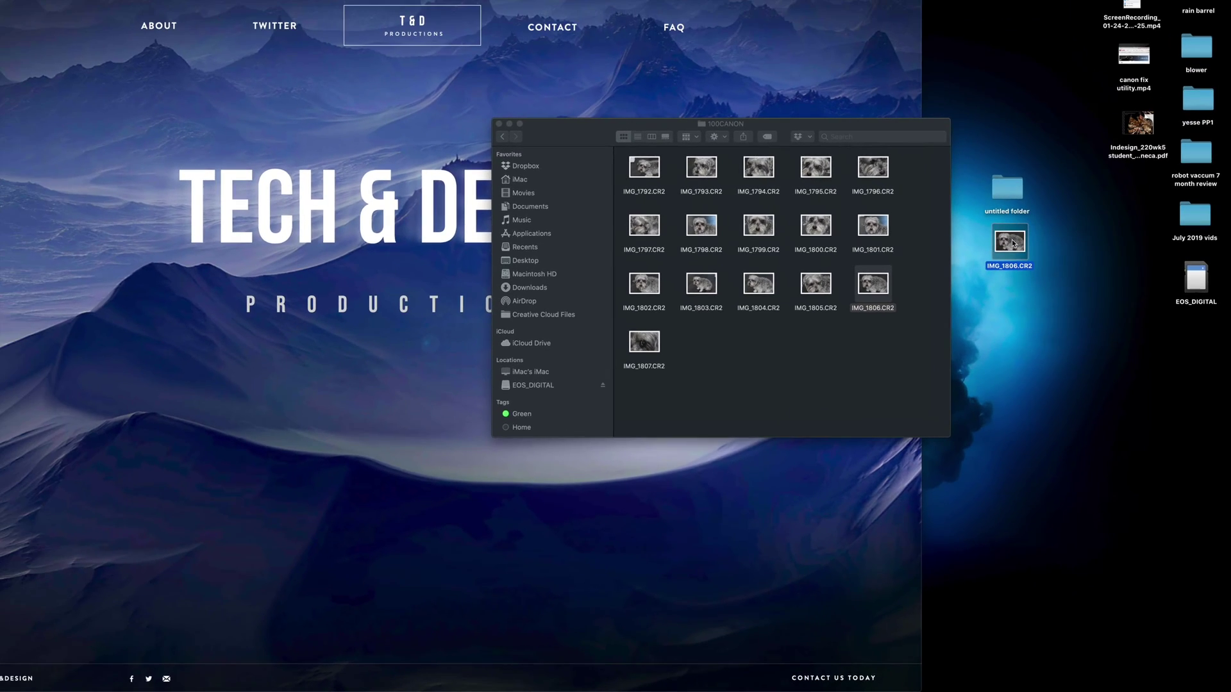
- Copy IMG_1802.CR2 and IMG_1803.CR2 from the 100CANON folder to the desktop and place the copies beneath IMG_1806.CR2
{"action": "left_click", "coordinate": [906, 328]}
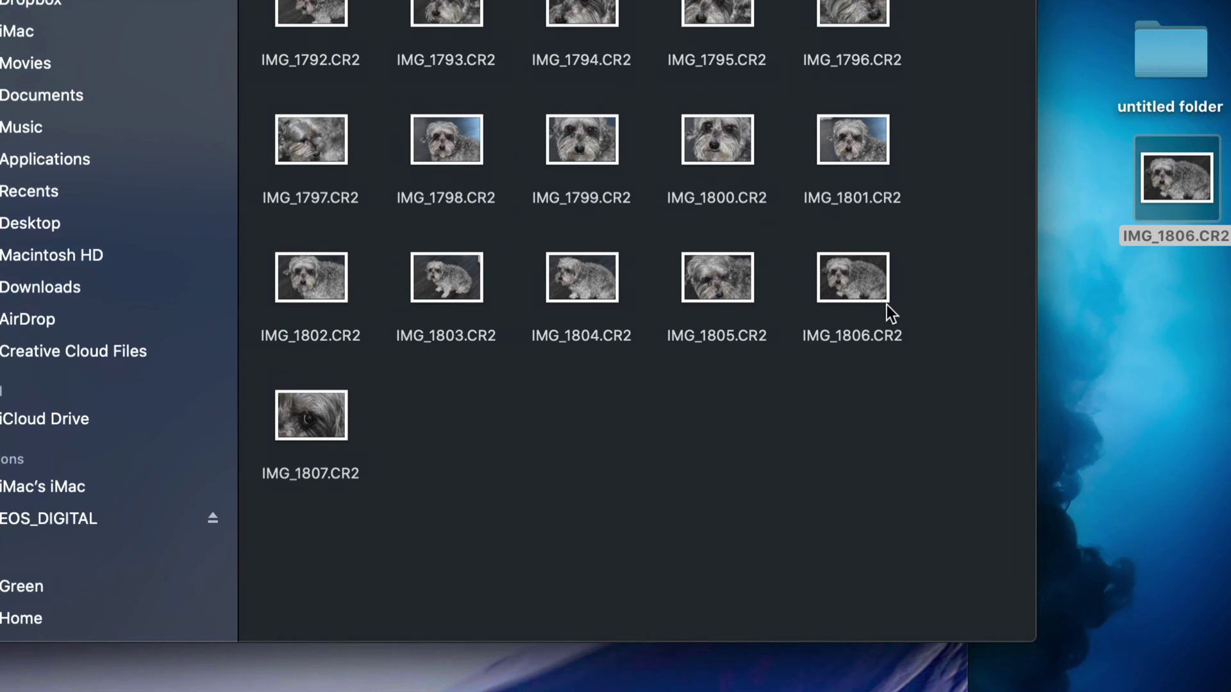
{"action": "left_click", "coordinate": [889, 303]}
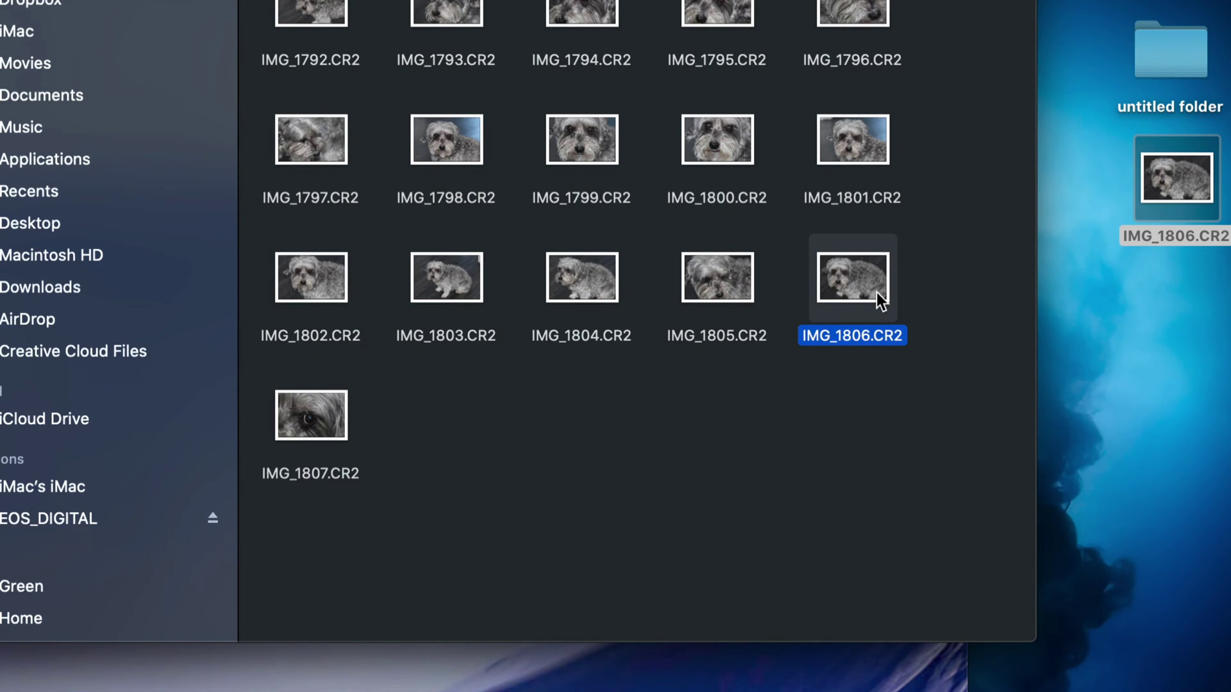
{"action": "left_click", "coordinate": [458, 279]}
{"action": "left_click_drag", "start_coordinate": [495, 266], "coordinate": [311, 270]}
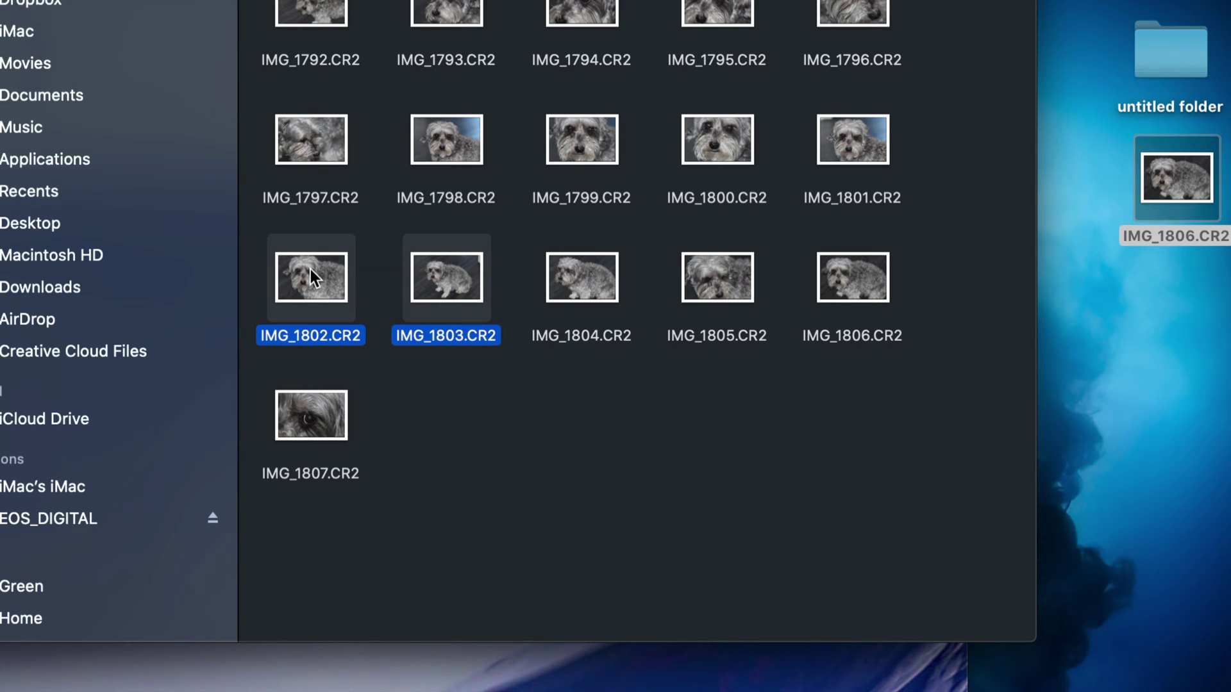
{"action": "scroll", "coordinate": [310, 270], "scroll_direction": "up", "scroll_amount": 2}
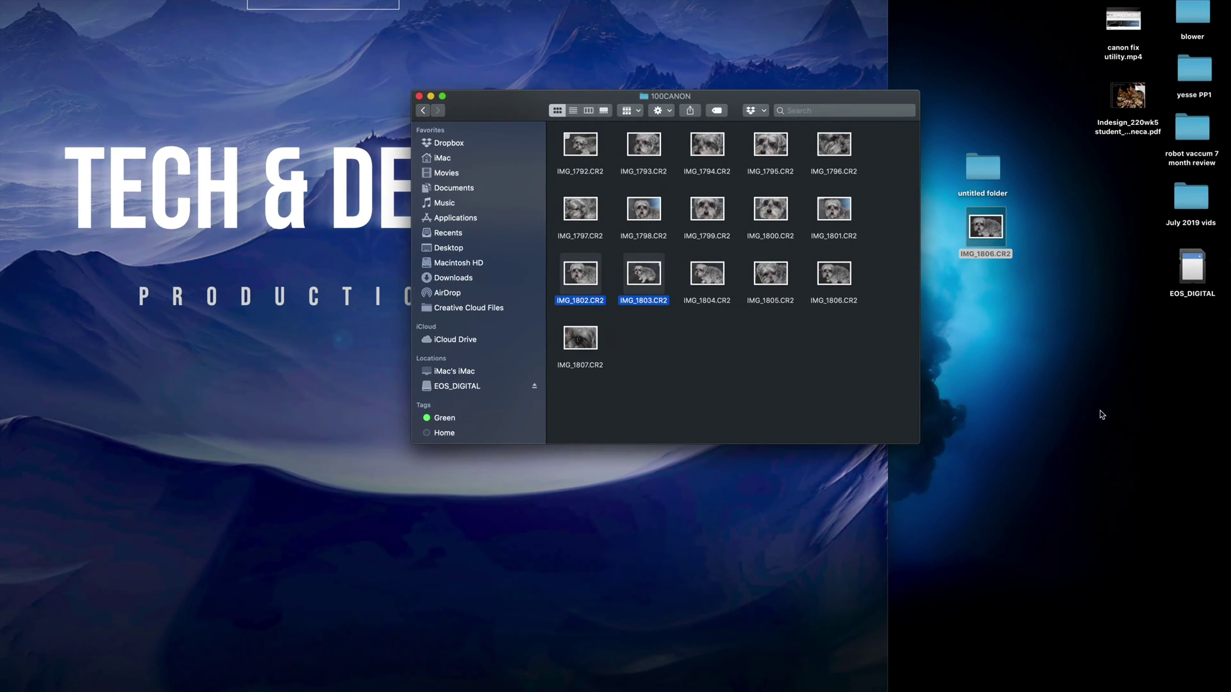
{"action": "left_click", "coordinate": [1092, 456]}
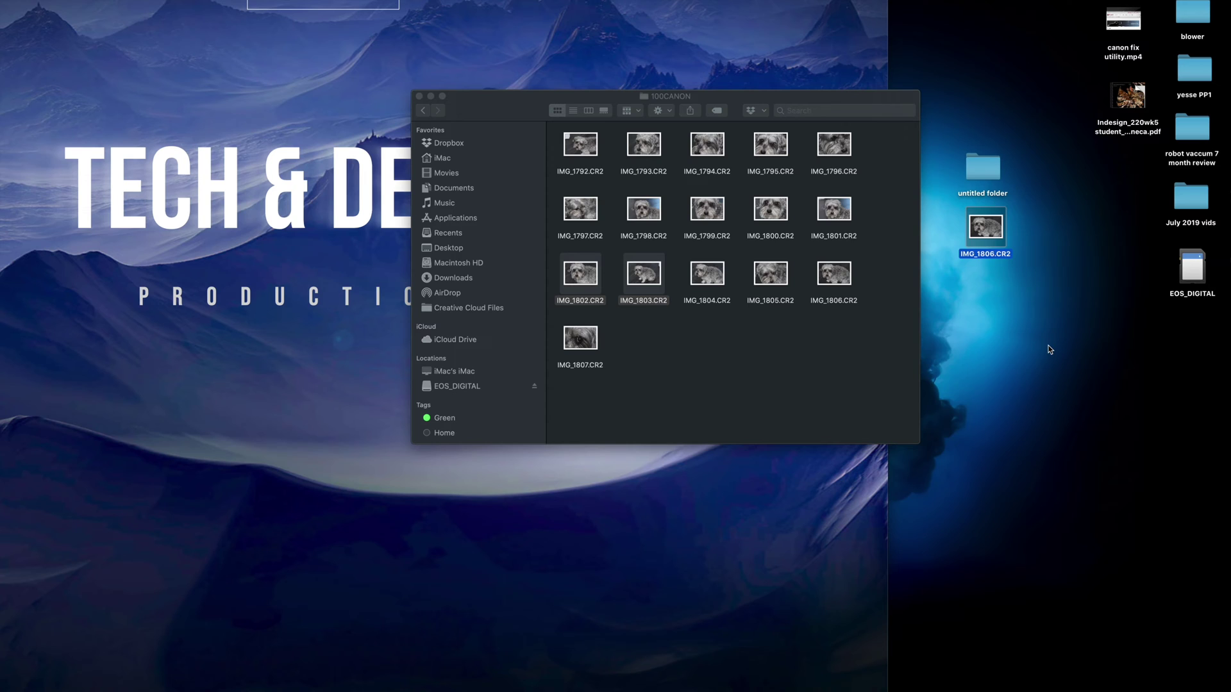
{"action": "key", "text": "super+v"}
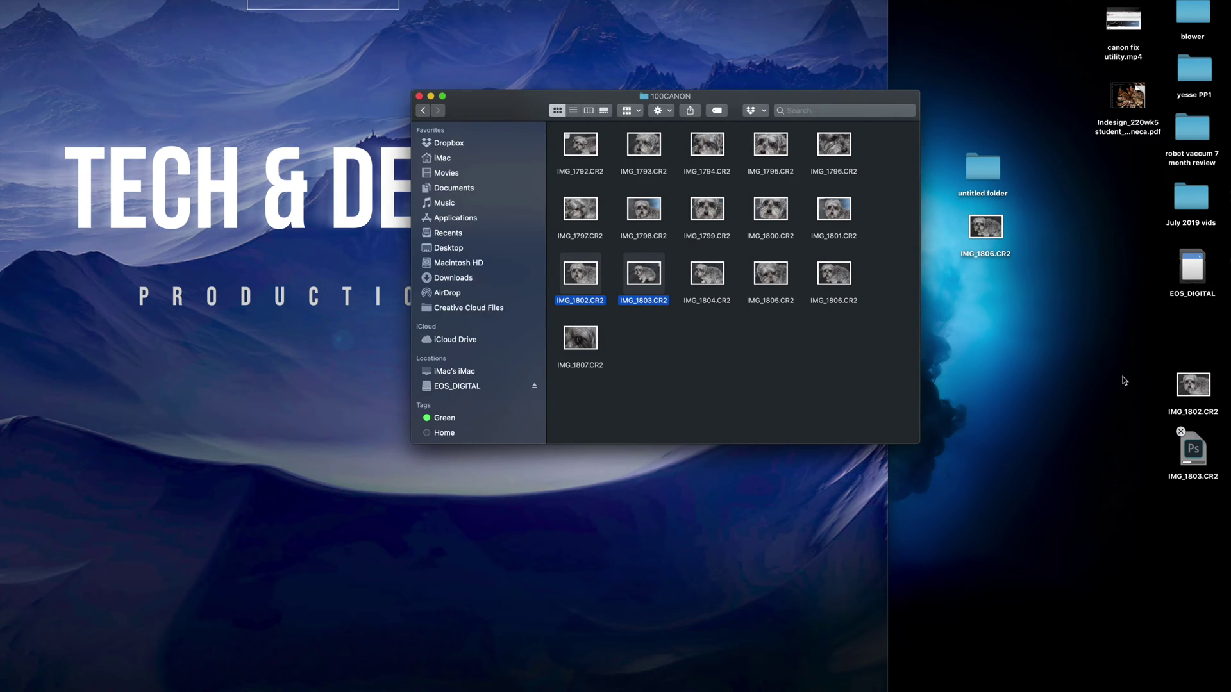
{"action": "left_click_drag", "start_coordinate": [1122, 378], "coordinate": [1221, 485]}
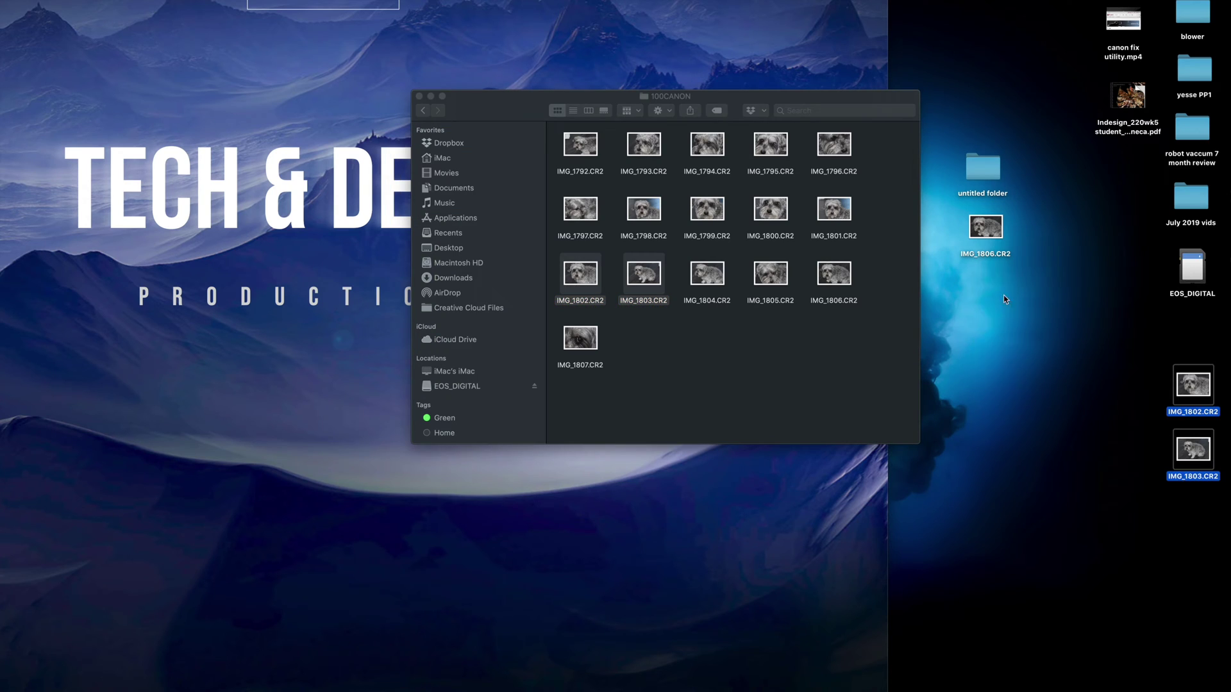
{"action": "left_click_drag", "start_coordinate": [1005, 299], "coordinate": [1005, 300]}
- Paste the copied IMG_1802.CR2 and IMG_1803.CR2 into the desktop's untitled folder as well, and close its window
{"action": "double_click", "coordinate": [984, 165]}
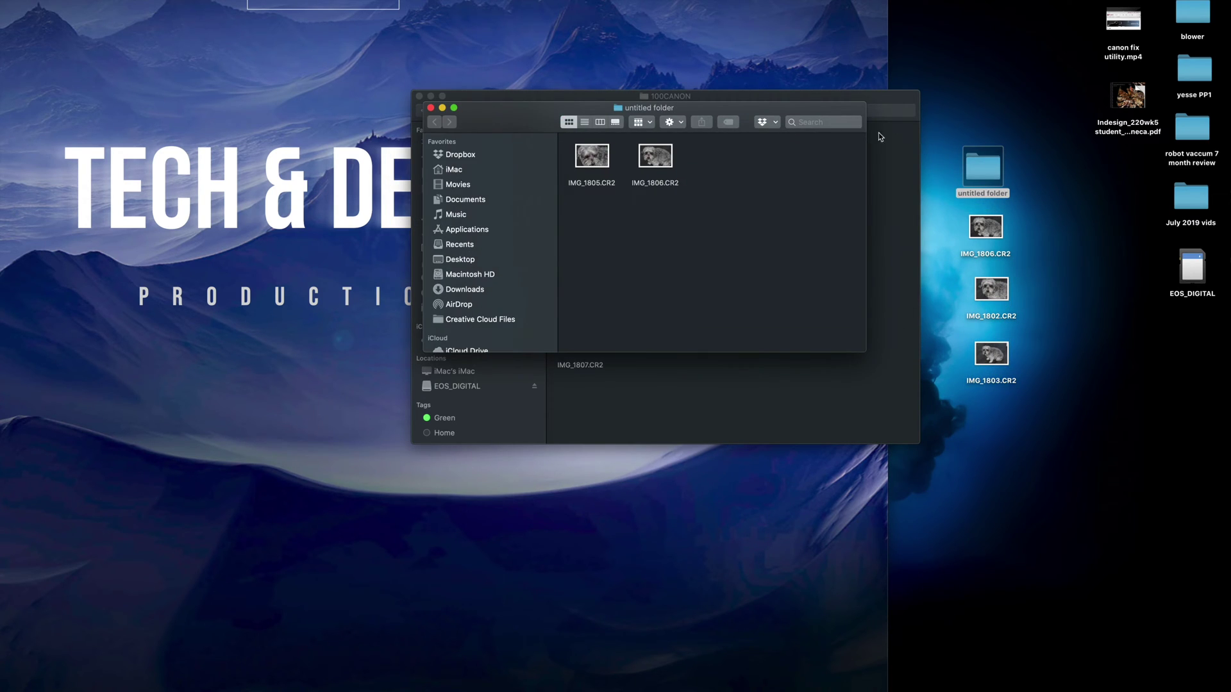
{"action": "left_click_drag", "start_coordinate": [736, 103], "coordinate": [598, 134]}
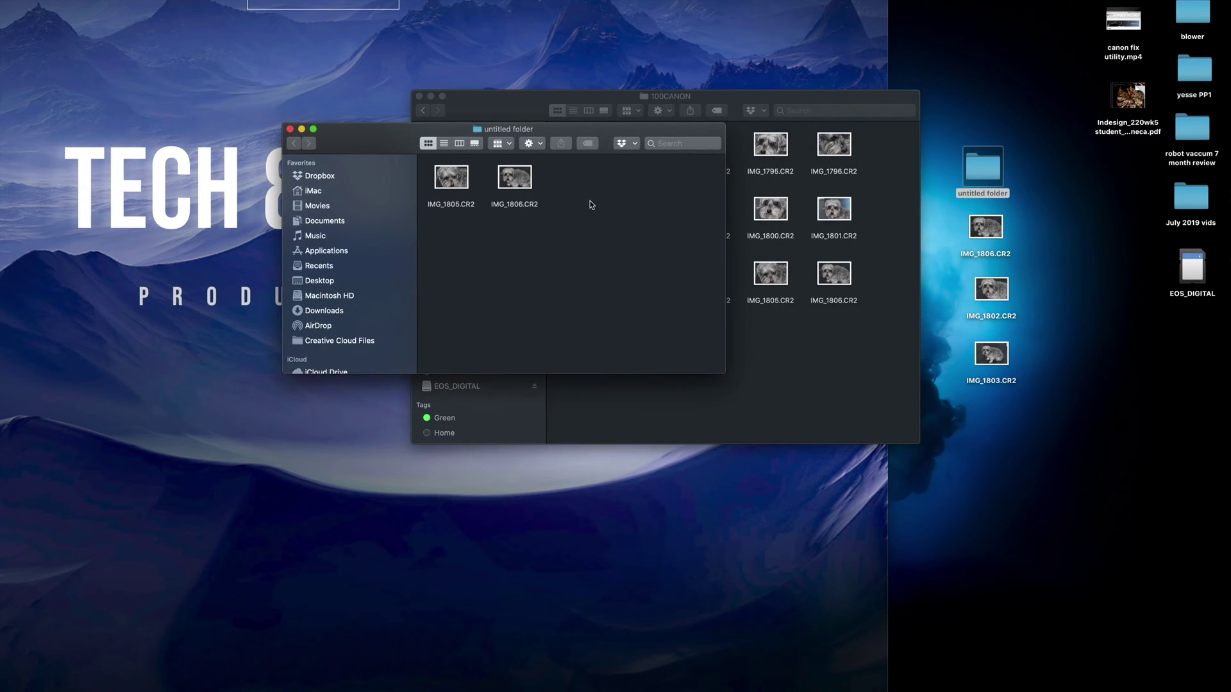
{"action": "key", "text": "super+v"}
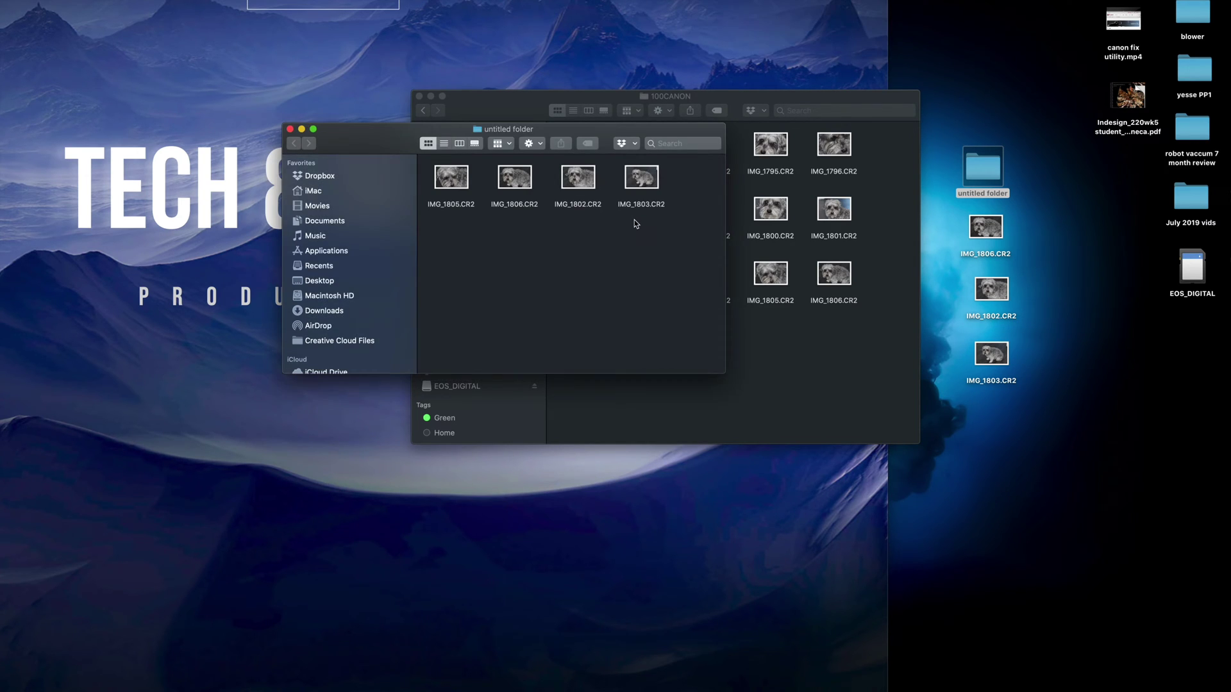
{"action": "left_click", "coordinate": [289, 129]}
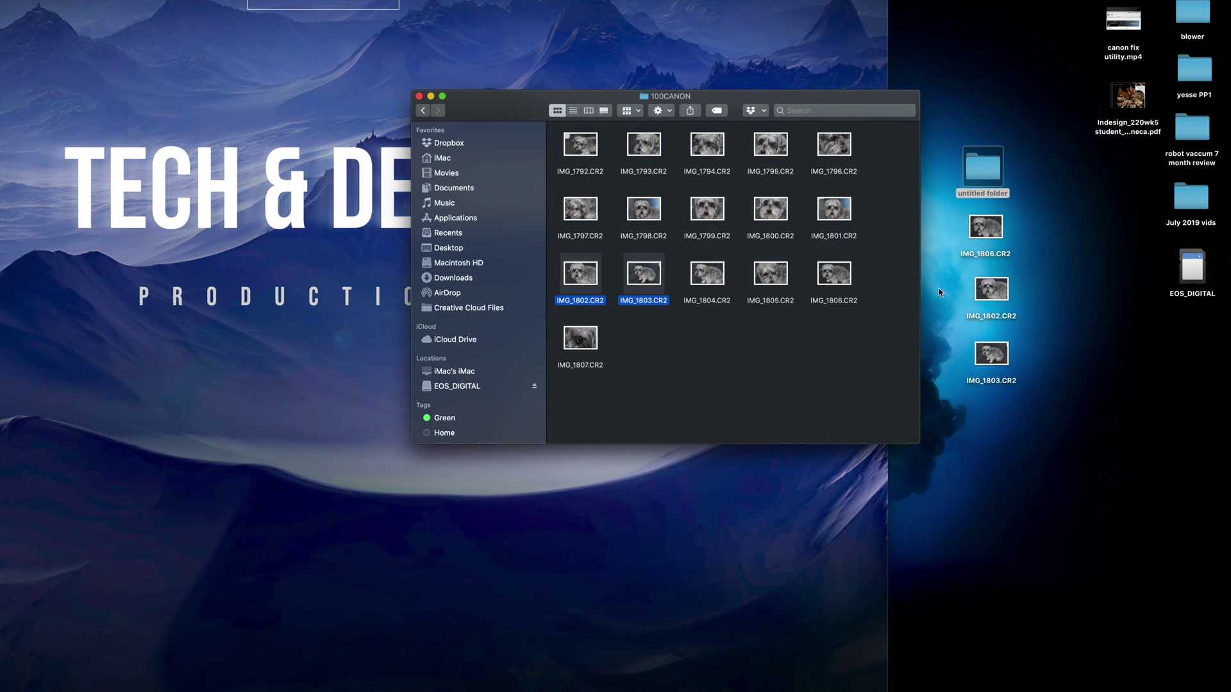
- Copy the Indesign_220wk5 student PDF from the desktop into the SD card's 100CANON folder
{"action": "left_click", "coordinate": [1093, 379]}
{"action": "left_click", "coordinate": [1094, 378]}
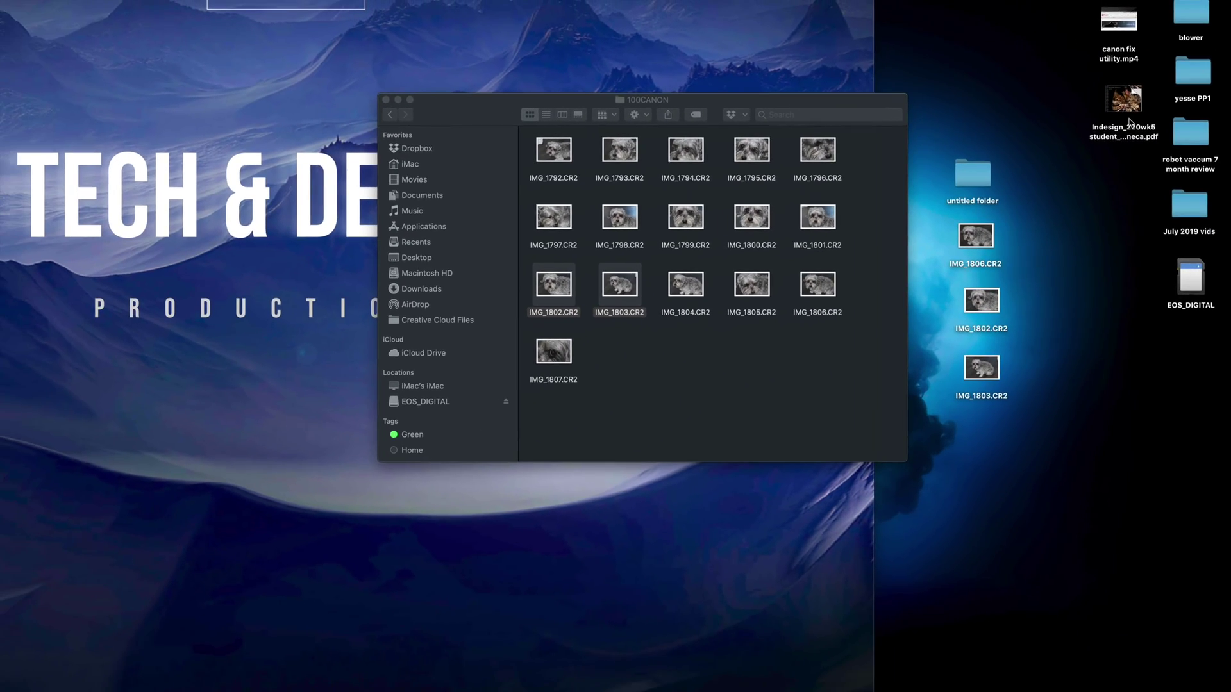
{"action": "mouse_move", "coordinate": [1088, 76]}
{"action": "left_click_drag", "start_coordinate": [1127, 101], "coordinate": [1100, 214]}
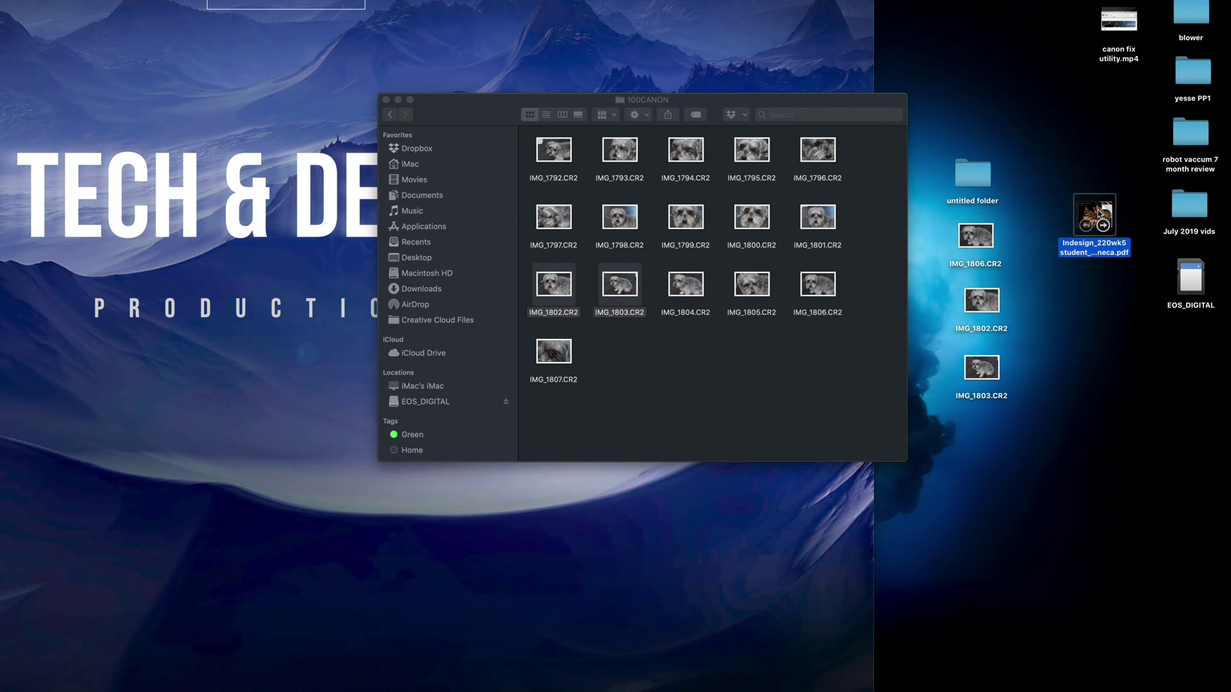
{"action": "left_click_drag", "start_coordinate": [1100, 214], "coordinate": [688, 348]}
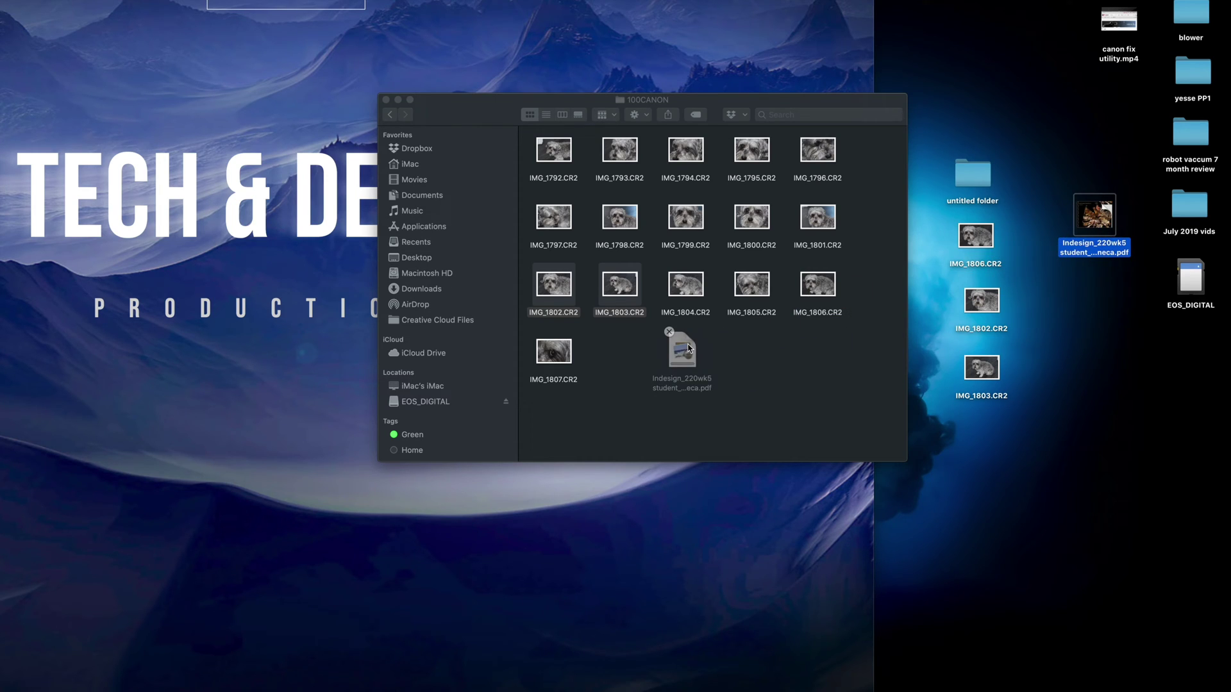
{"action": "mouse_move", "coordinate": [1094, 208]}
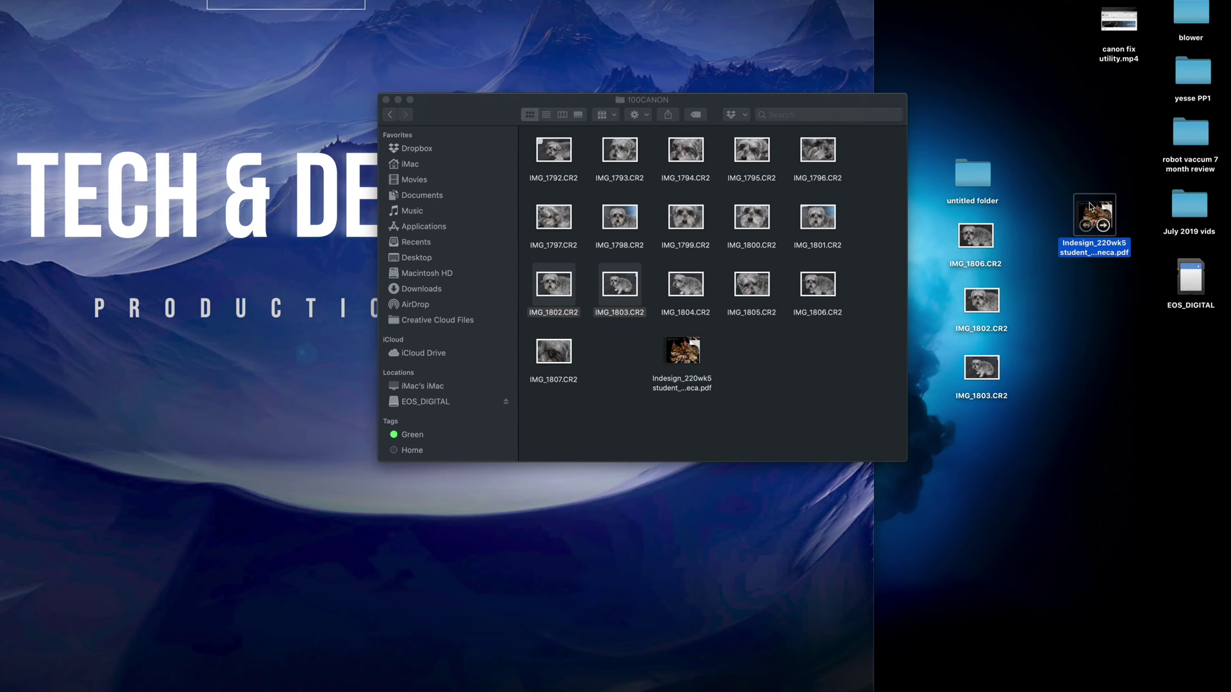
{"action": "left_click", "coordinate": [767, 368]}
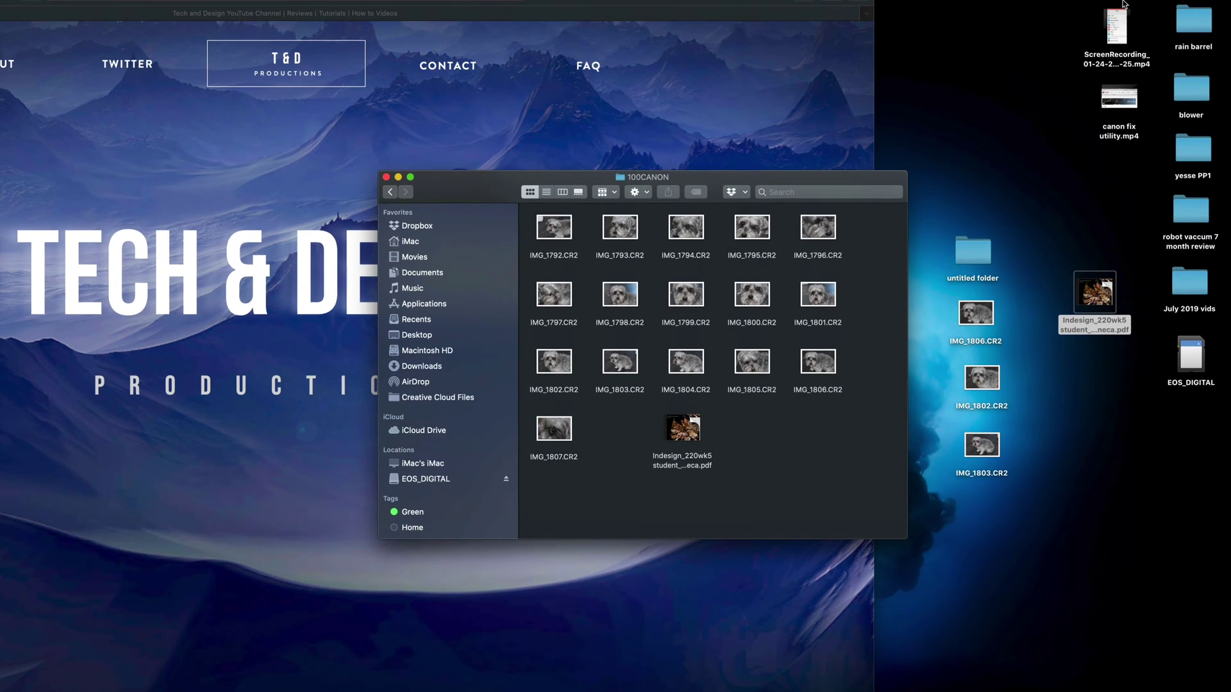
- Copy canon fix utility.mp4 from the desktop into the 100CANON folder and move the copy progress window over that folder's window
{"action": "mouse_move", "coordinate": [1136, 18]}
{"action": "left_click_drag", "start_coordinate": [1136, 96], "coordinate": [796, 425]}
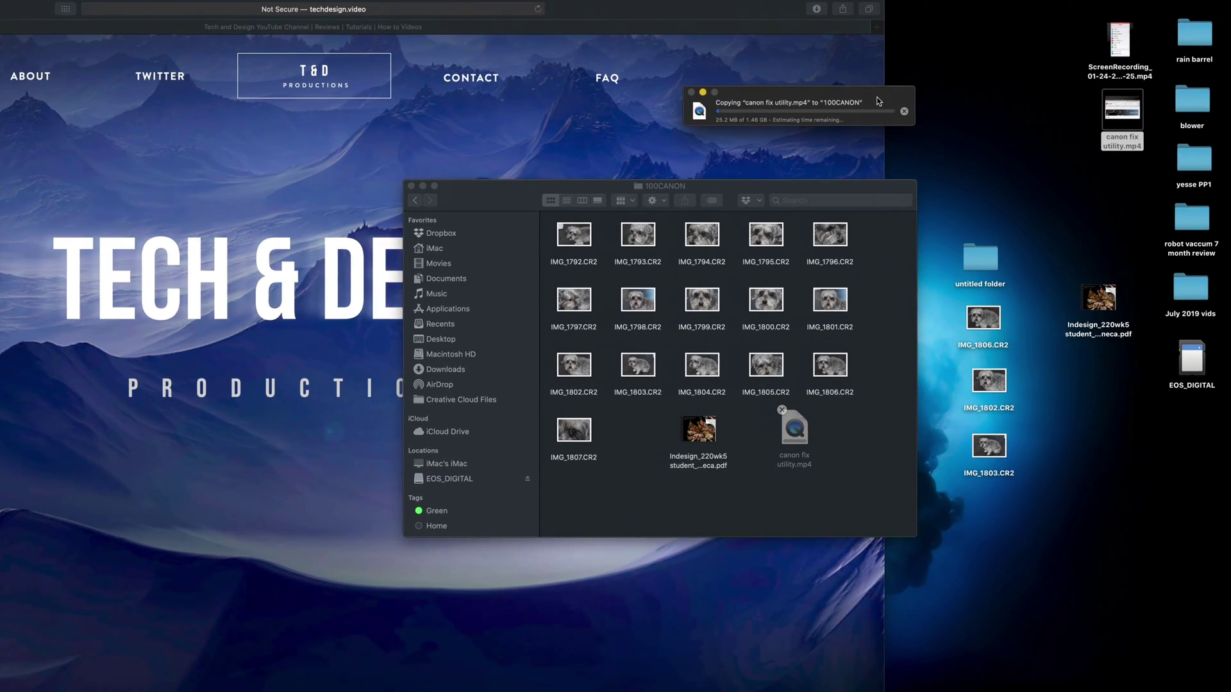
{"action": "left_click_drag", "start_coordinate": [881, 13], "coordinate": [830, 238]}
{"action": "left_click_drag", "start_coordinate": [831, 283], "coordinate": [823, 372]}
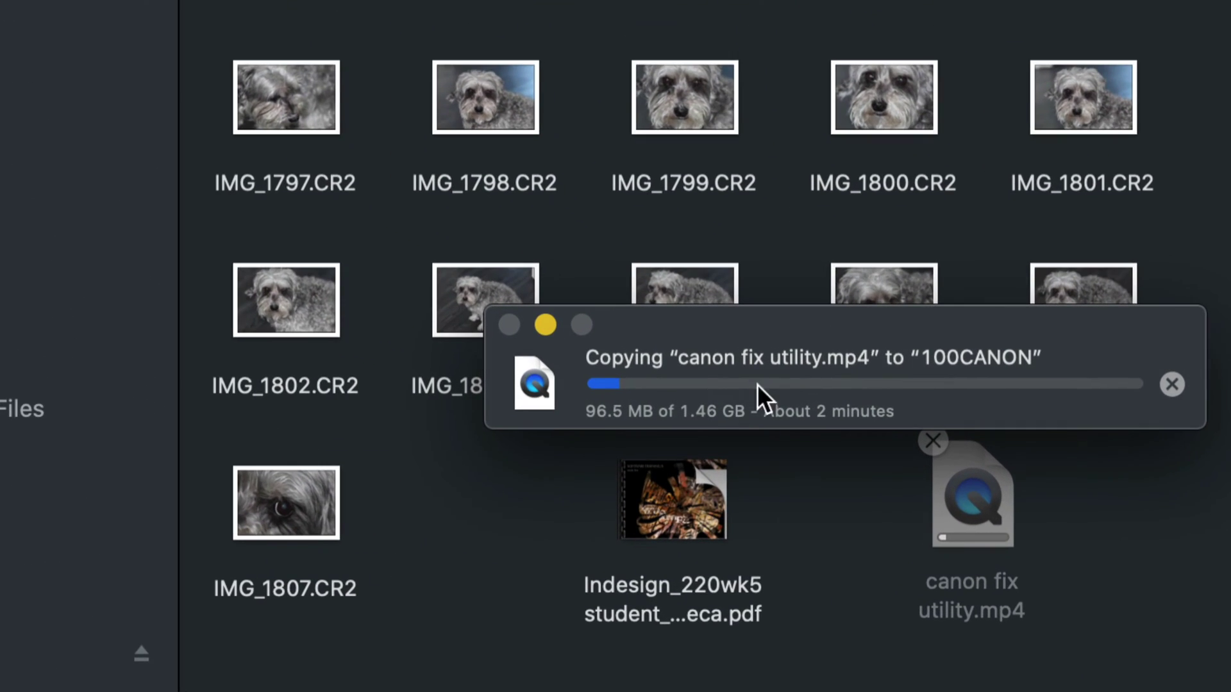
{"action": "left_click_drag", "start_coordinate": [883, 337], "coordinate": [814, 313]}
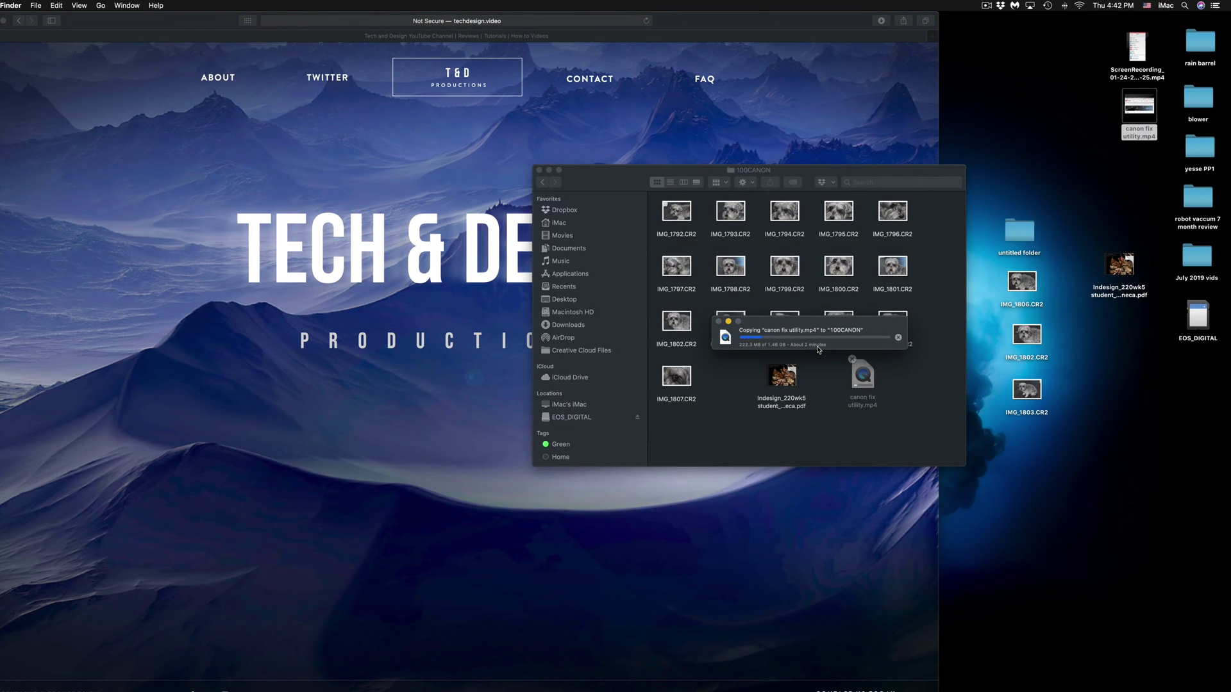
- Select all the CR2 photos in the 100CANON folder, leaving out the Indesign PDF and canon fix utility.mp4
{"action": "key", "text": "u"}
{"action": "left_click", "coordinate": [923, 302]}
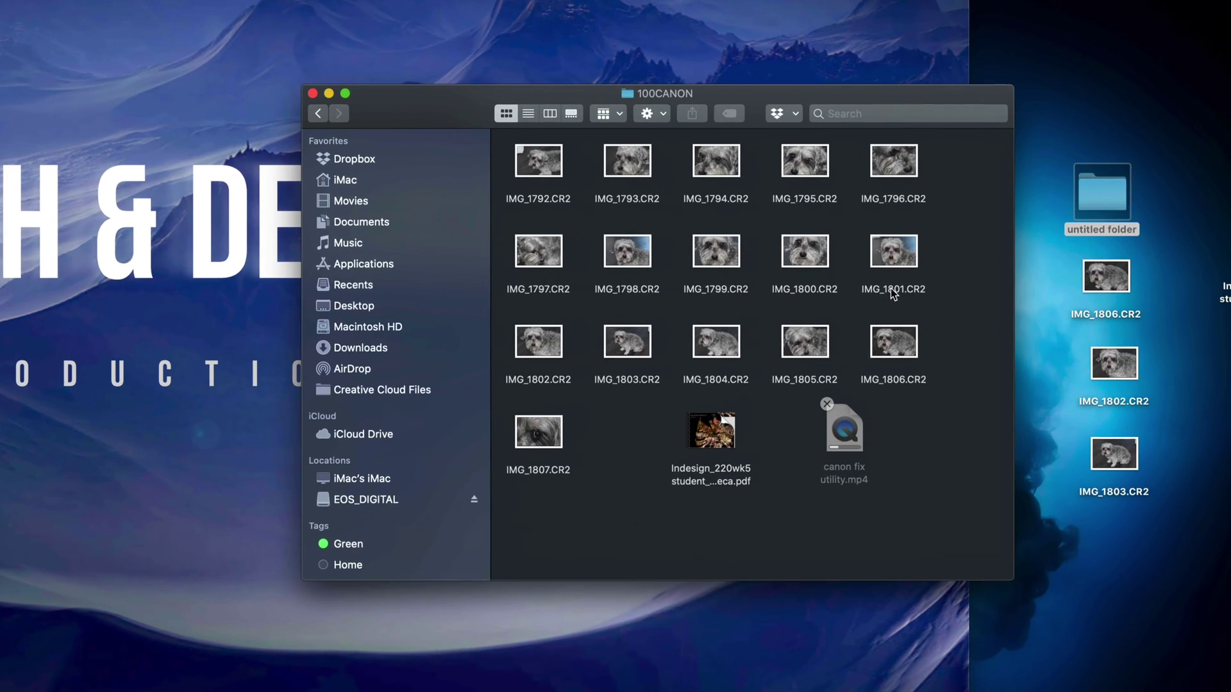
{"action": "left_click_drag", "start_coordinate": [965, 183], "coordinate": [610, 362]}
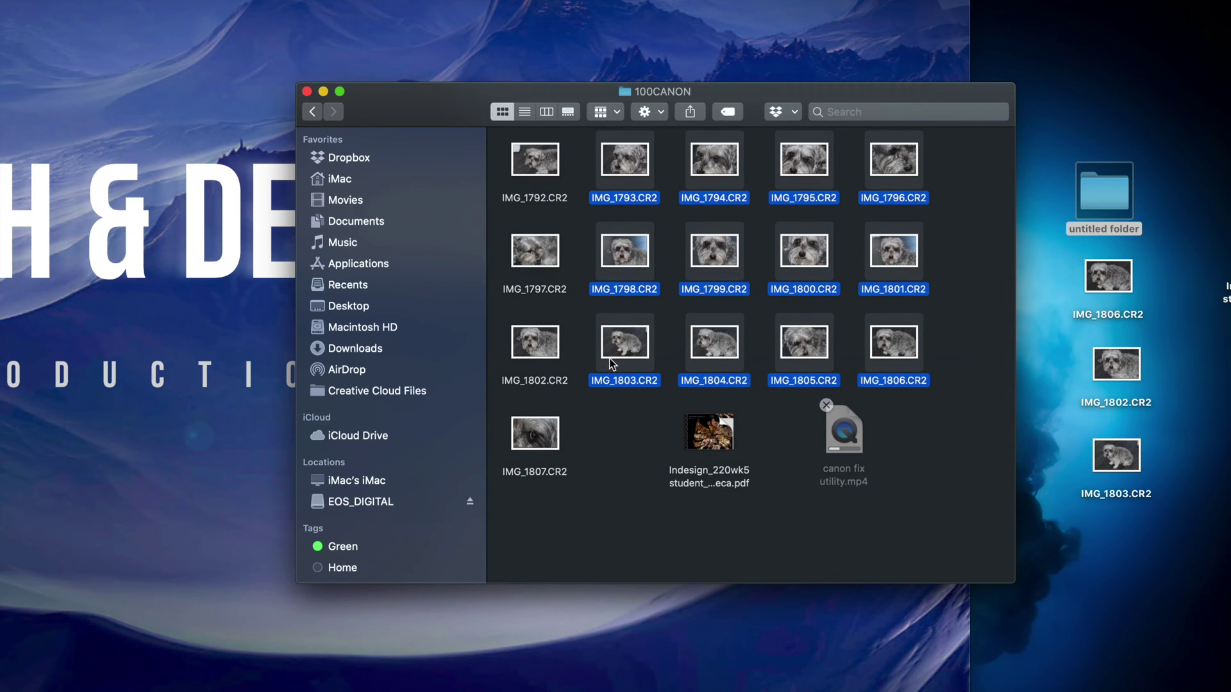
{"action": "left_click", "coordinate": [629, 422]}
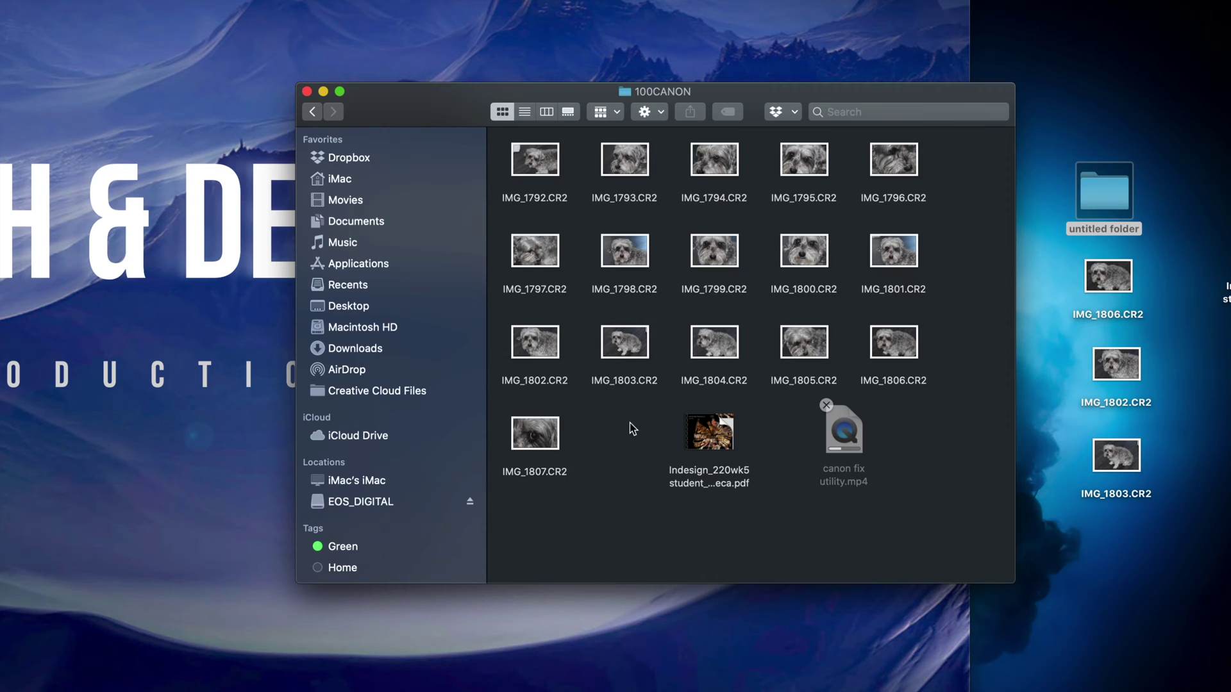
{"action": "key", "text": "super+a"}
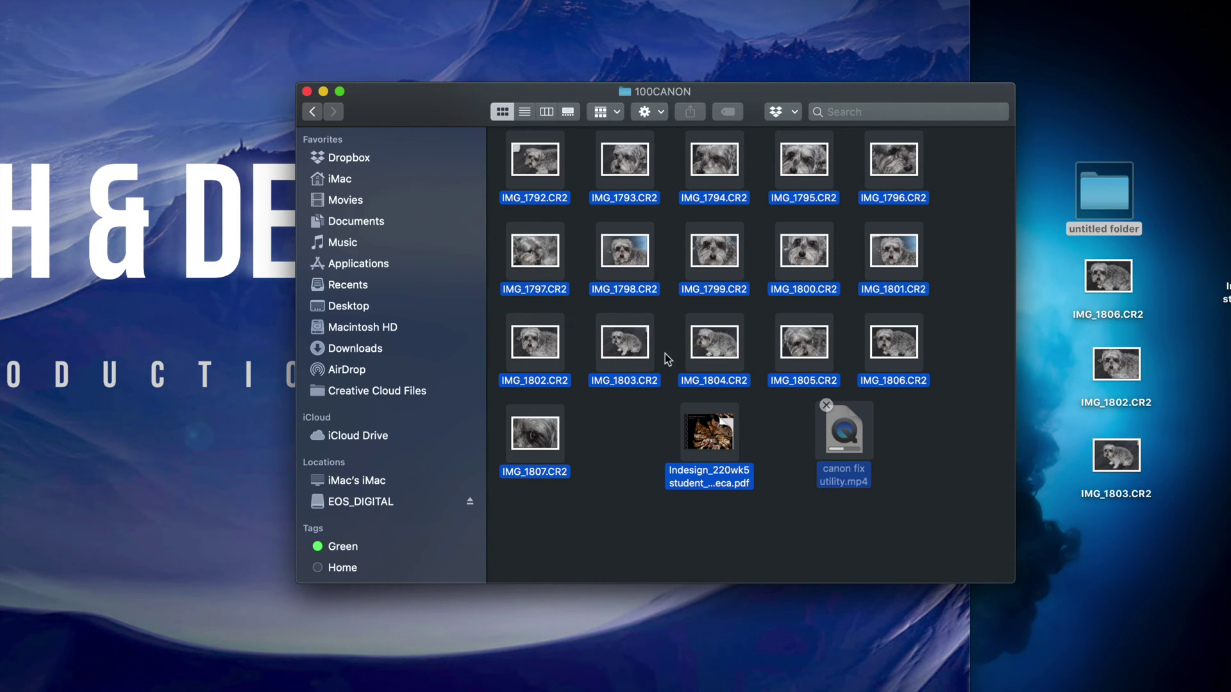
{"action": "left_click", "coordinate": [721, 444]}
{"action": "left_click", "coordinate": [728, 423], "text": "super"}
{"action": "left_click", "coordinate": [823, 439], "text": "super"}
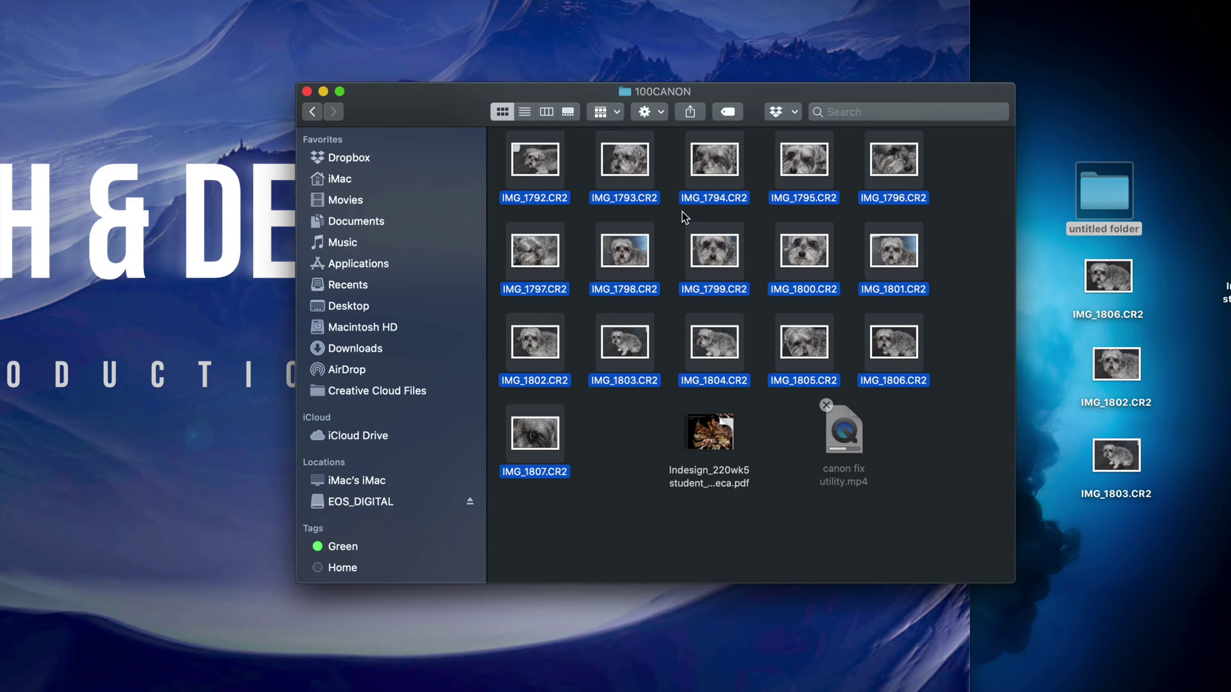
- Paste the selected photos into the desktop's untitled folder, replacing the items that already exist there
{"action": "double_click", "coordinate": [1116, 196]}
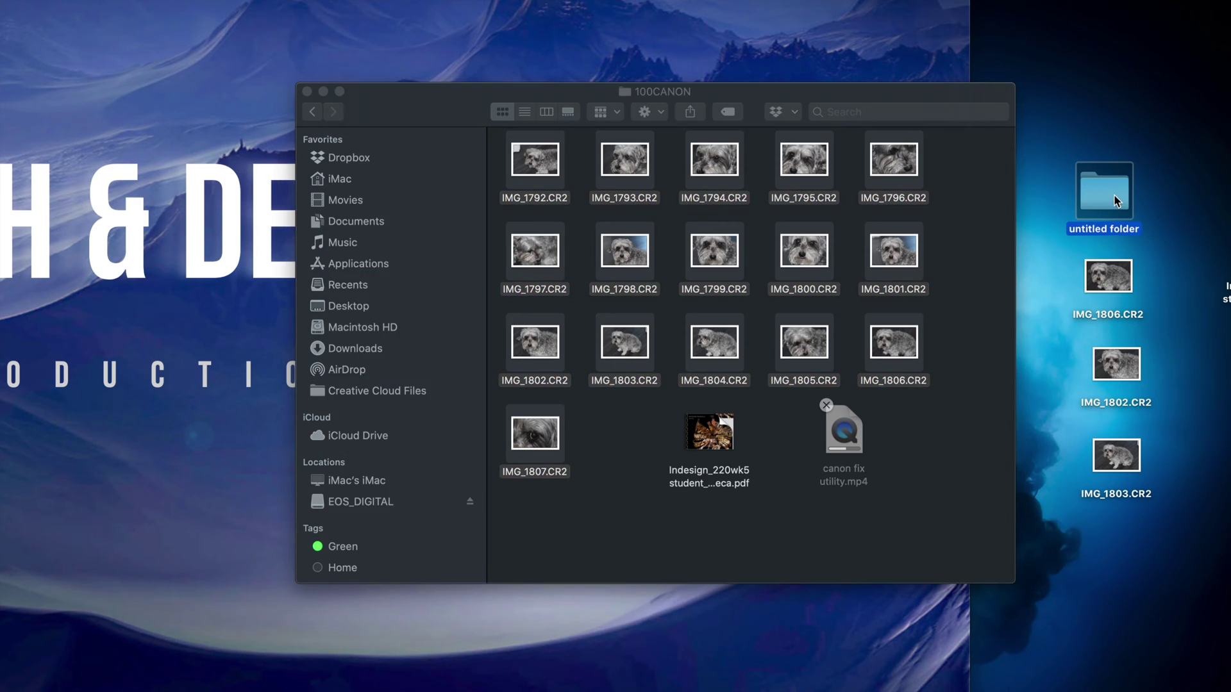
{"action": "left_click_drag", "start_coordinate": [680, 145], "coordinate": [772, 274]}
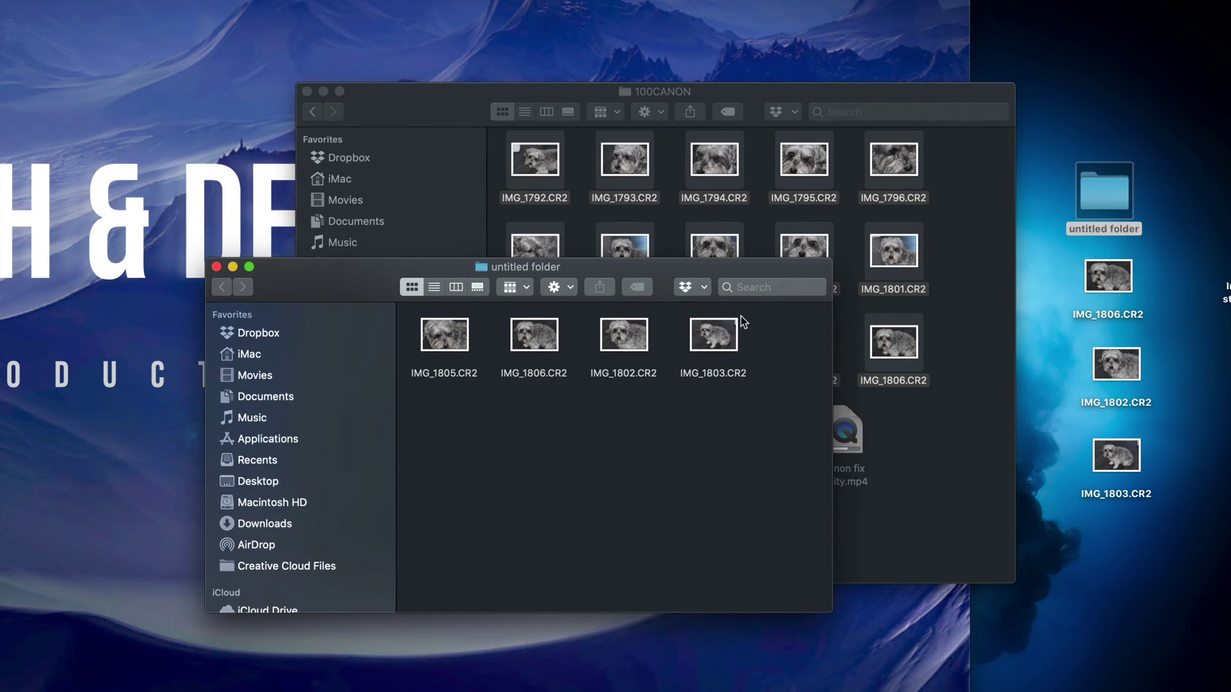
{"action": "key", "text": "super+alt+v"}
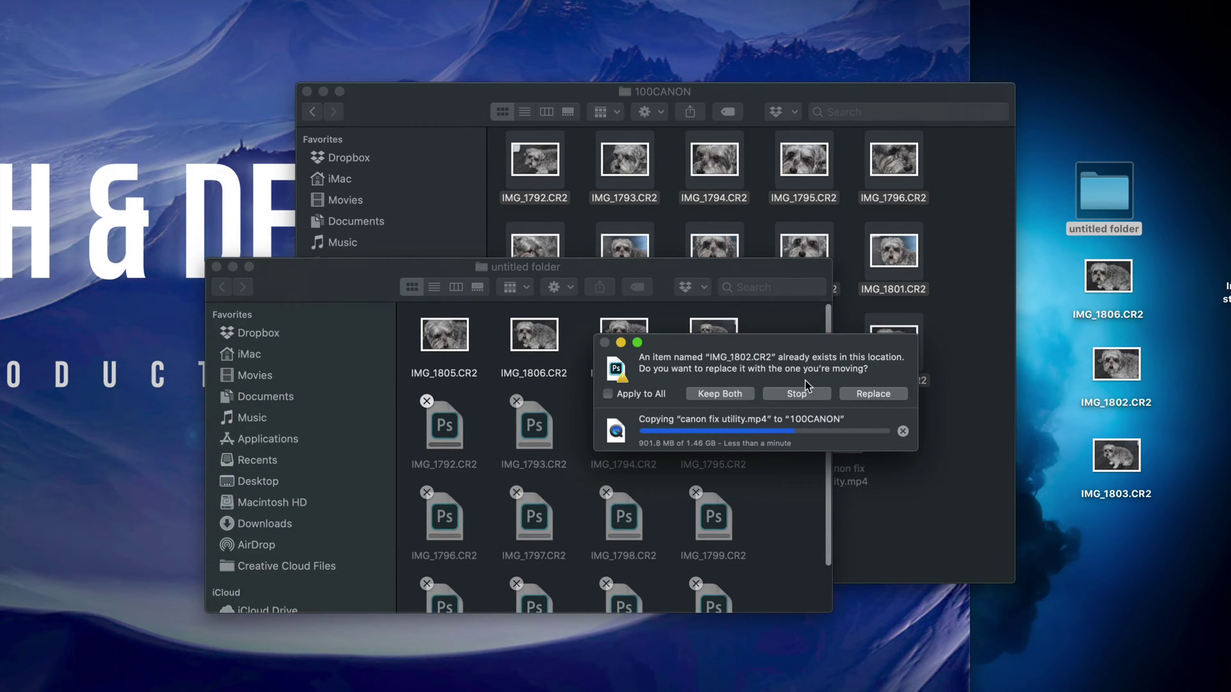
{"action": "left_click", "coordinate": [869, 392]}
{"action": "left_click", "coordinate": [865, 389]}
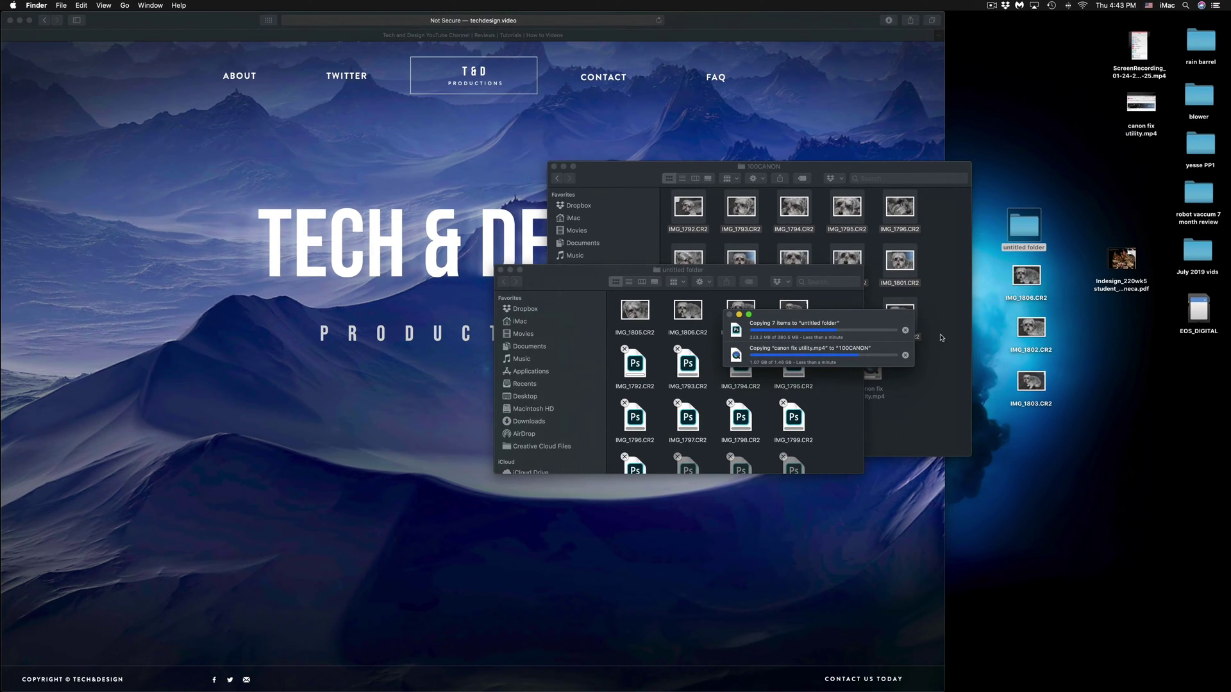
- Move the EOS_DIGITAL card icon on the desktop to just beneath the Indesign PDF
{"action": "left_click", "coordinate": [1182, 320]}
{"action": "left_click_drag", "start_coordinate": [1182, 319], "coordinate": [1107, 338]}
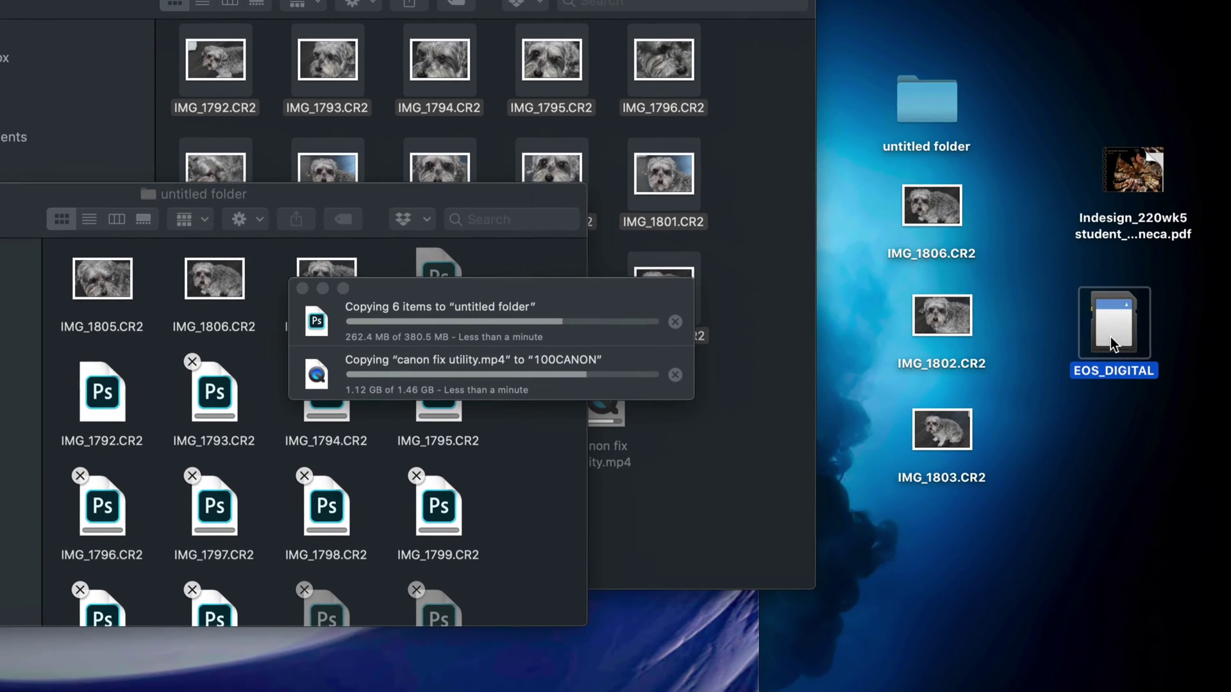
- Show the info for the EOS_DIGITAL card on the desktop and shift its info window slightly aside
{"action": "right_click", "coordinate": [1110, 338]}
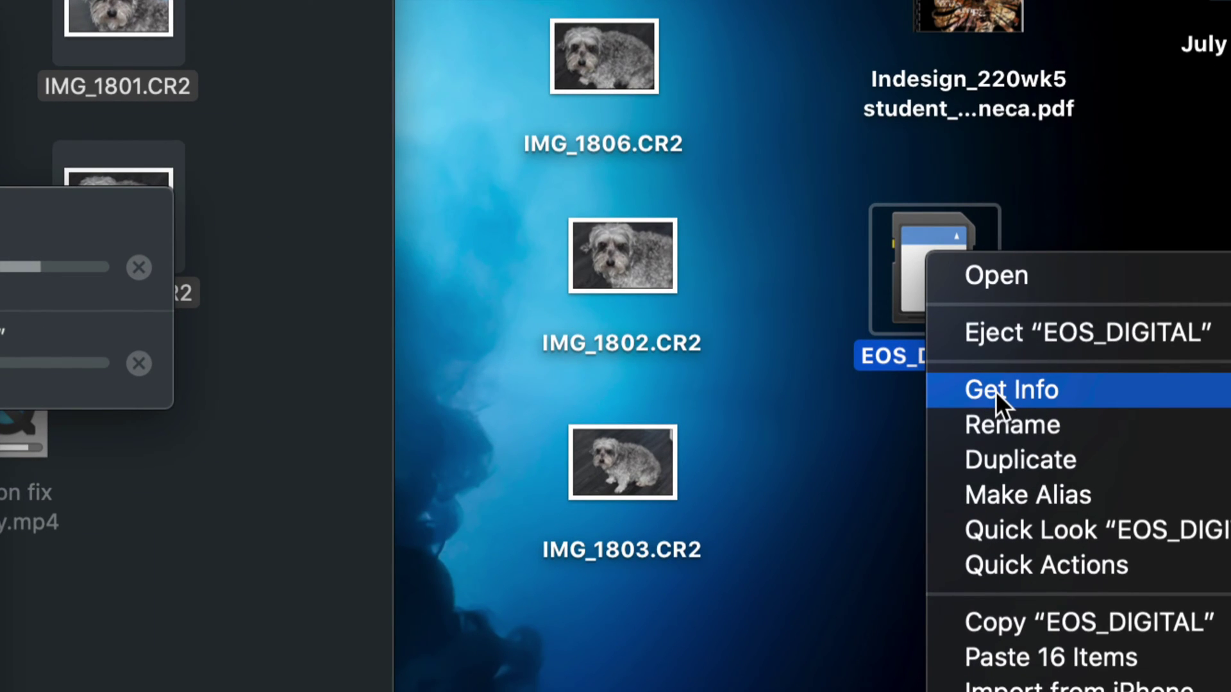
{"action": "left_click", "coordinate": [993, 391]}
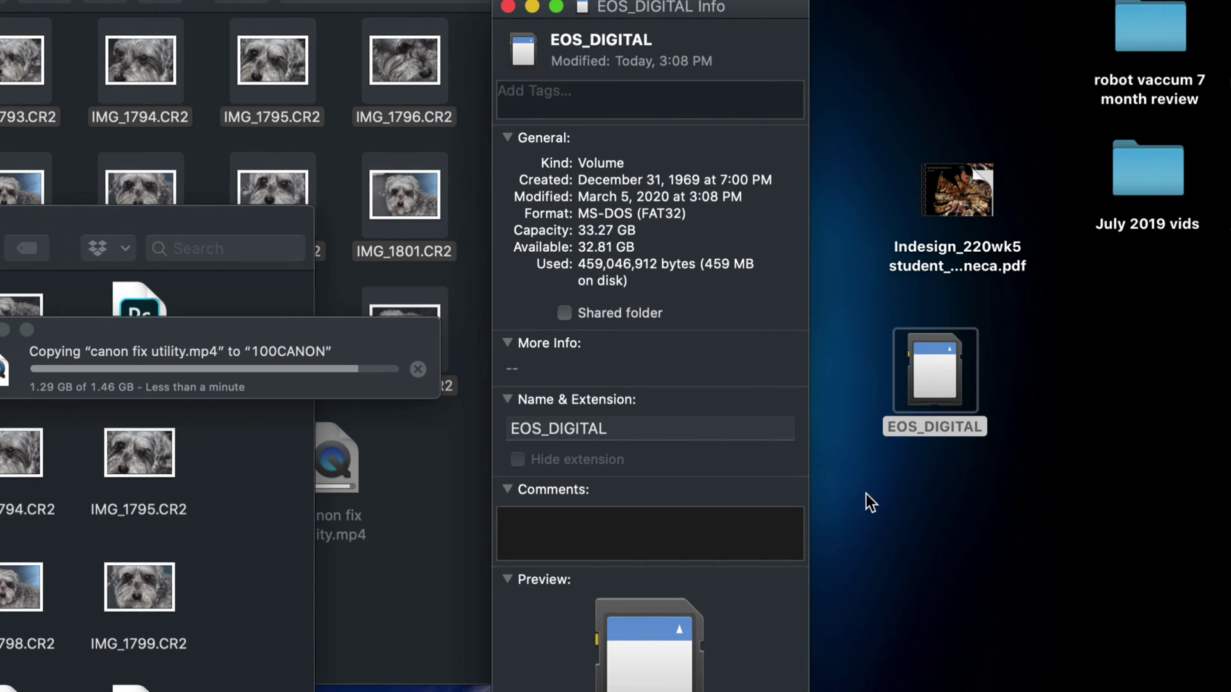
{"action": "left_click_drag", "start_coordinate": [679, 11], "coordinate": [744, 18]}
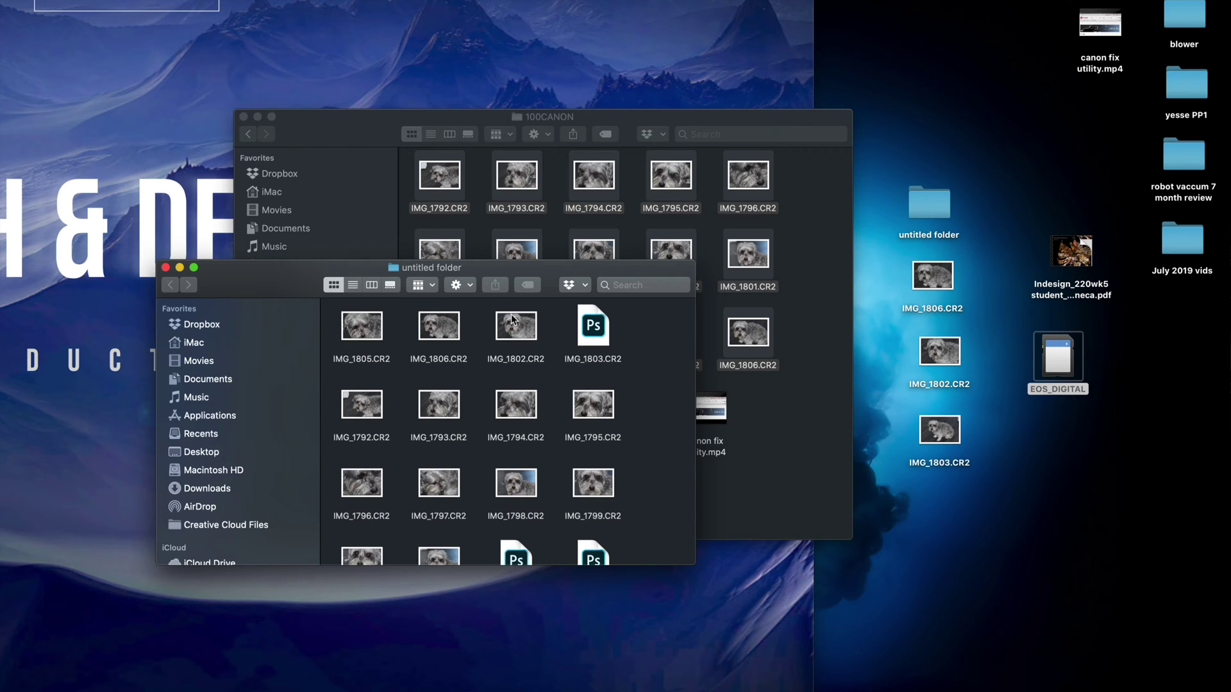
- Close the untitled folder window and empty the Trash, confirming the permanent erasure of its items
{"action": "left_click", "coordinate": [165, 267]}
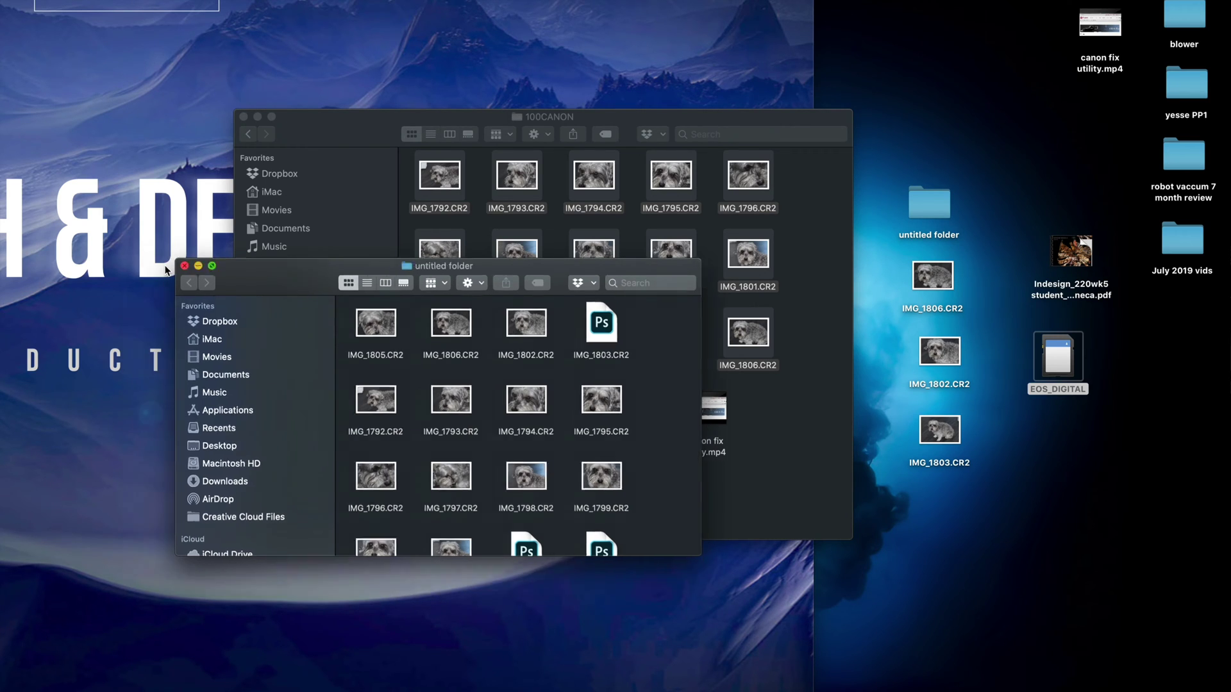
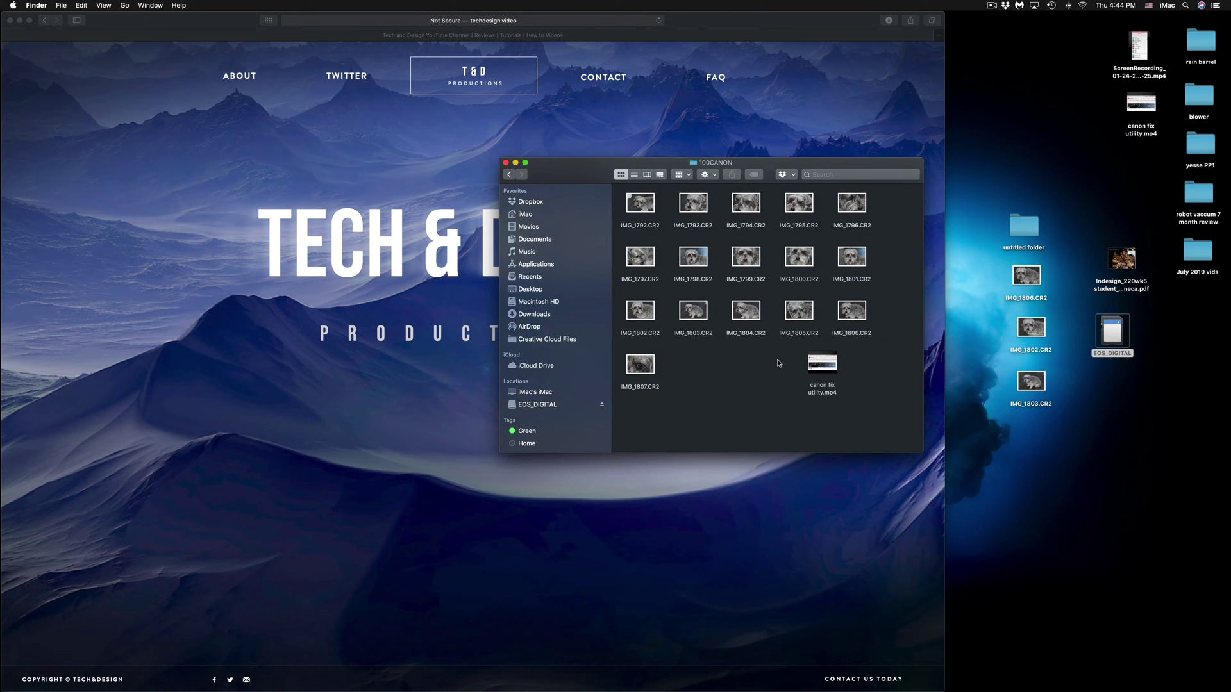
{"action": "mouse_move", "coordinate": [1090, 681]}
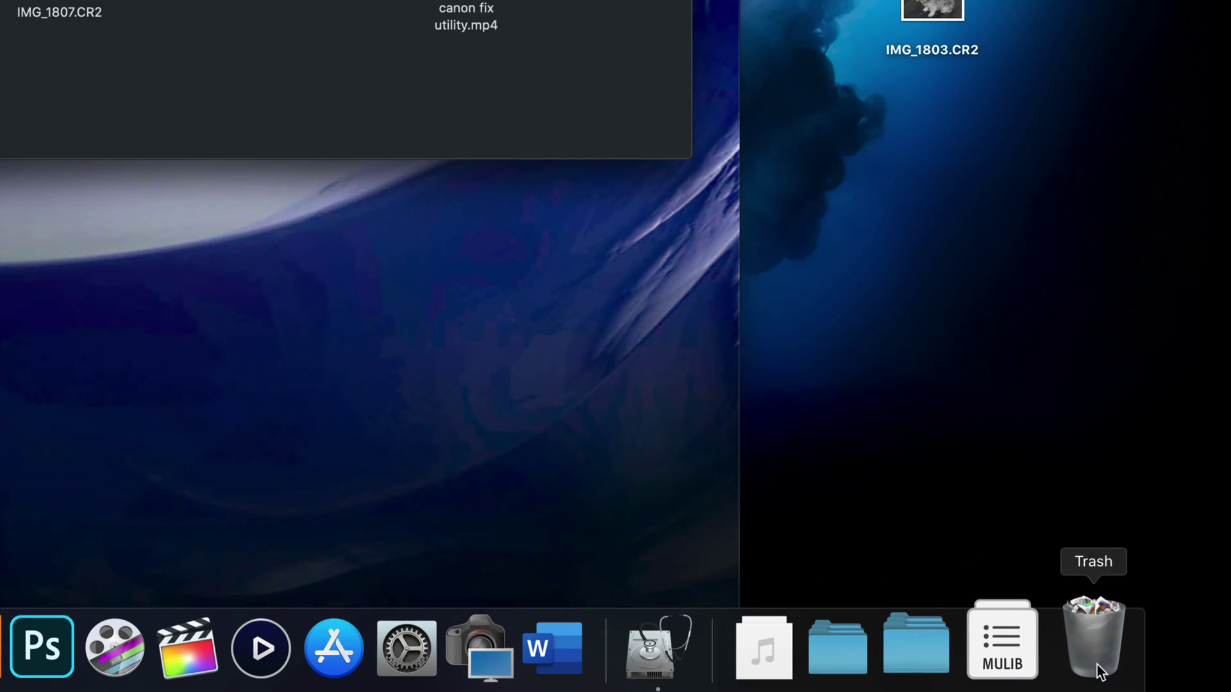
{"action": "right_click", "coordinate": [1093, 656]}
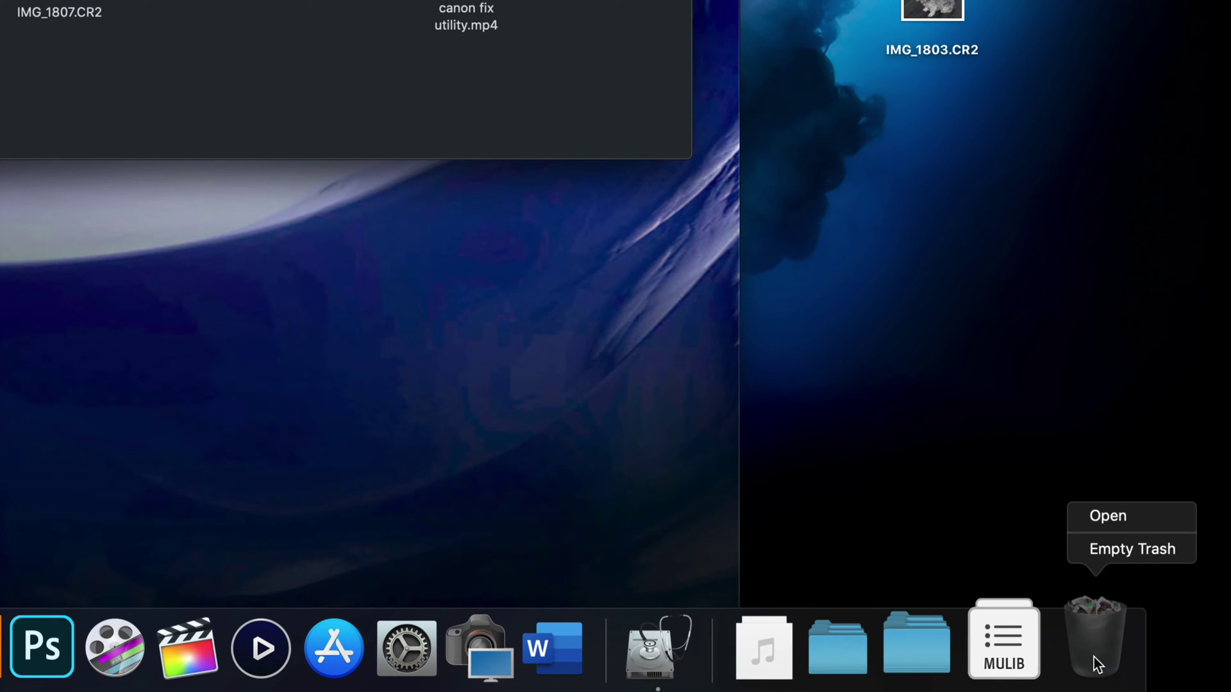
{"action": "left_click", "coordinate": [1122, 550]}
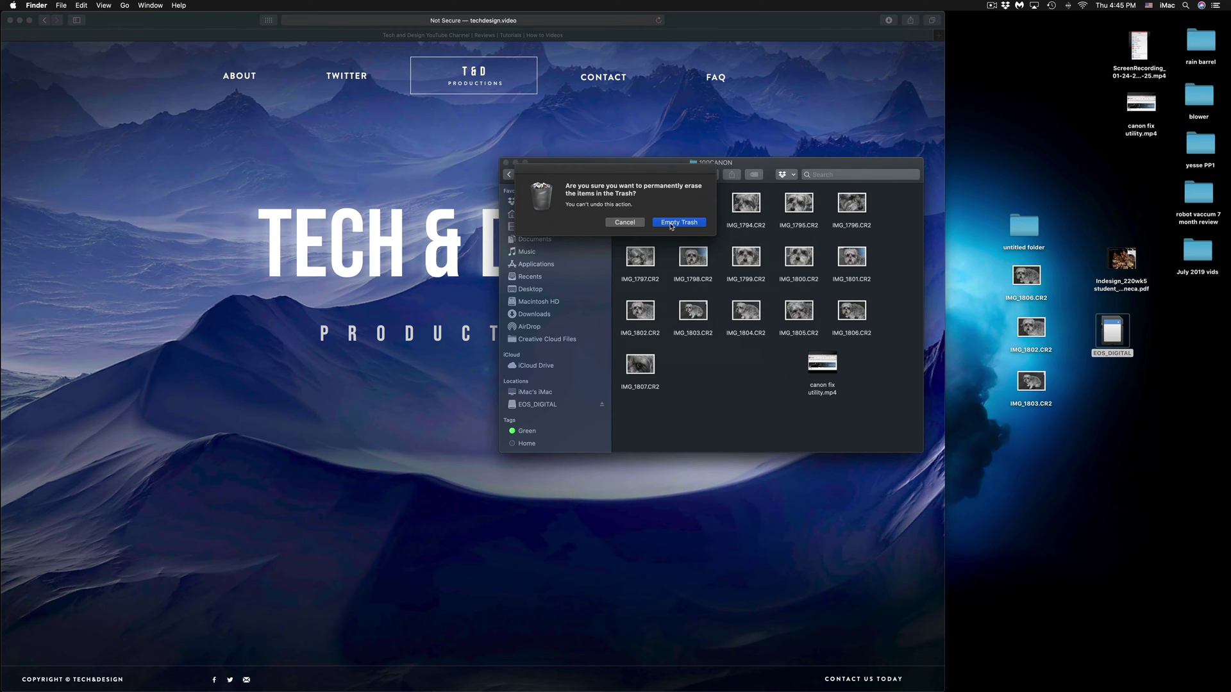
{"action": "left_click", "coordinate": [671, 225]}
- Shift the 100CANON window slightly and move IMG_1804.CR2 from it to the Trash
{"action": "left_click_drag", "start_coordinate": [750, 163], "coordinate": [780, 235]}
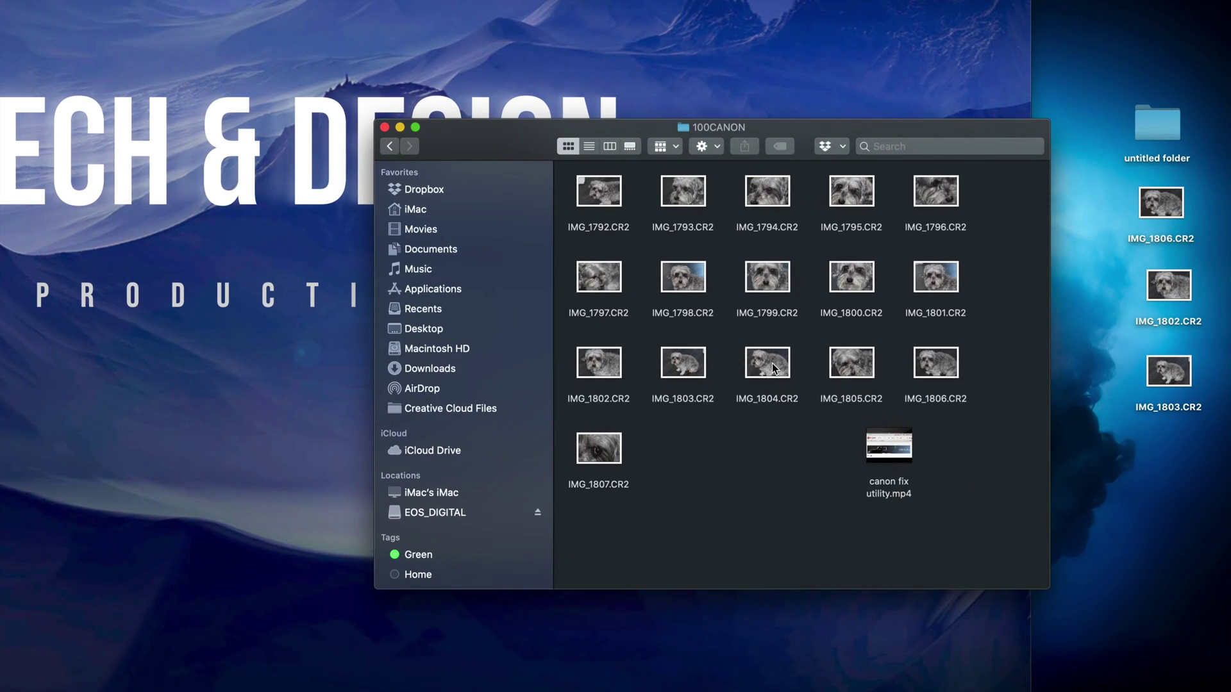
{"action": "right_click", "coordinate": [774, 367]}
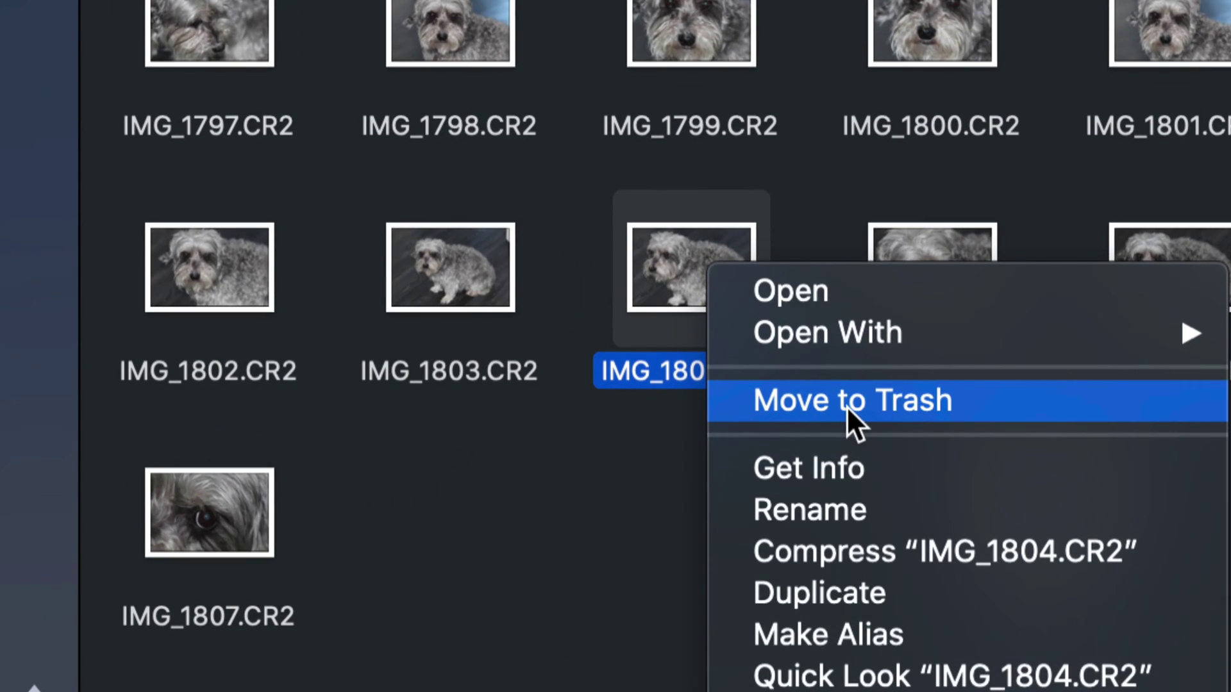
{"action": "left_click", "coordinate": [846, 400]}
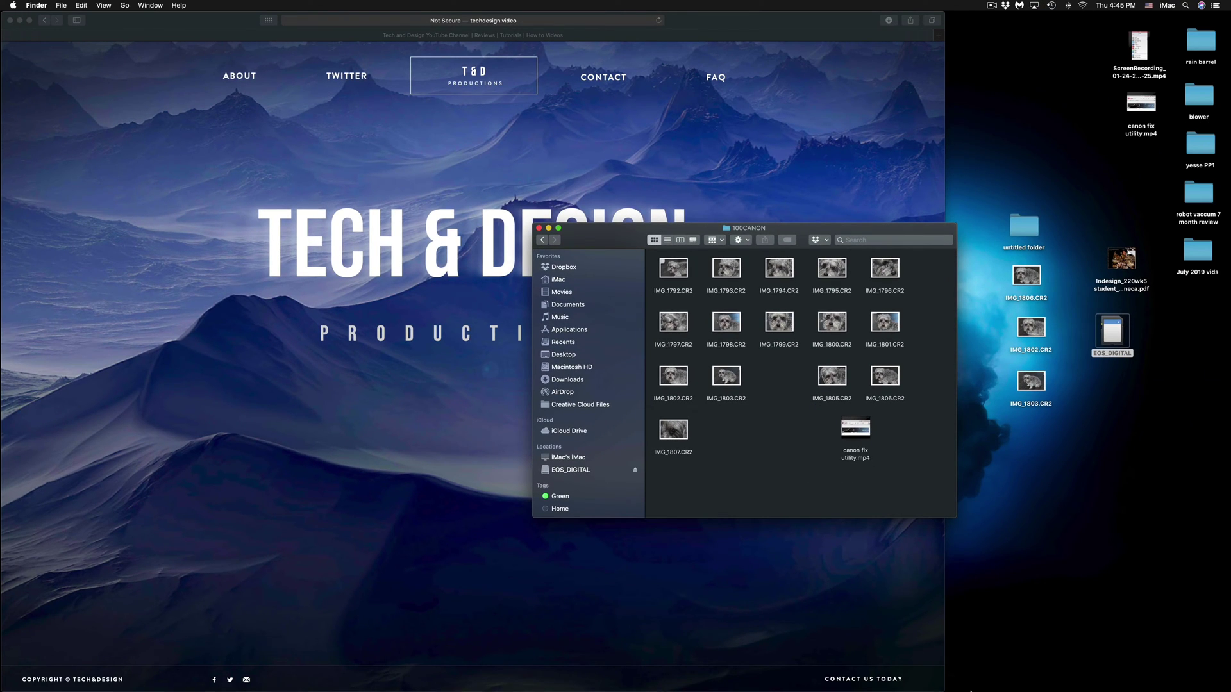
- Permanently erase the trashed IMG_1804.CR2 by emptying the Trash, and close the 100CANON window
{"action": "mouse_move", "coordinate": [1007, 683]}
{"action": "right_click", "coordinate": [1102, 684]}
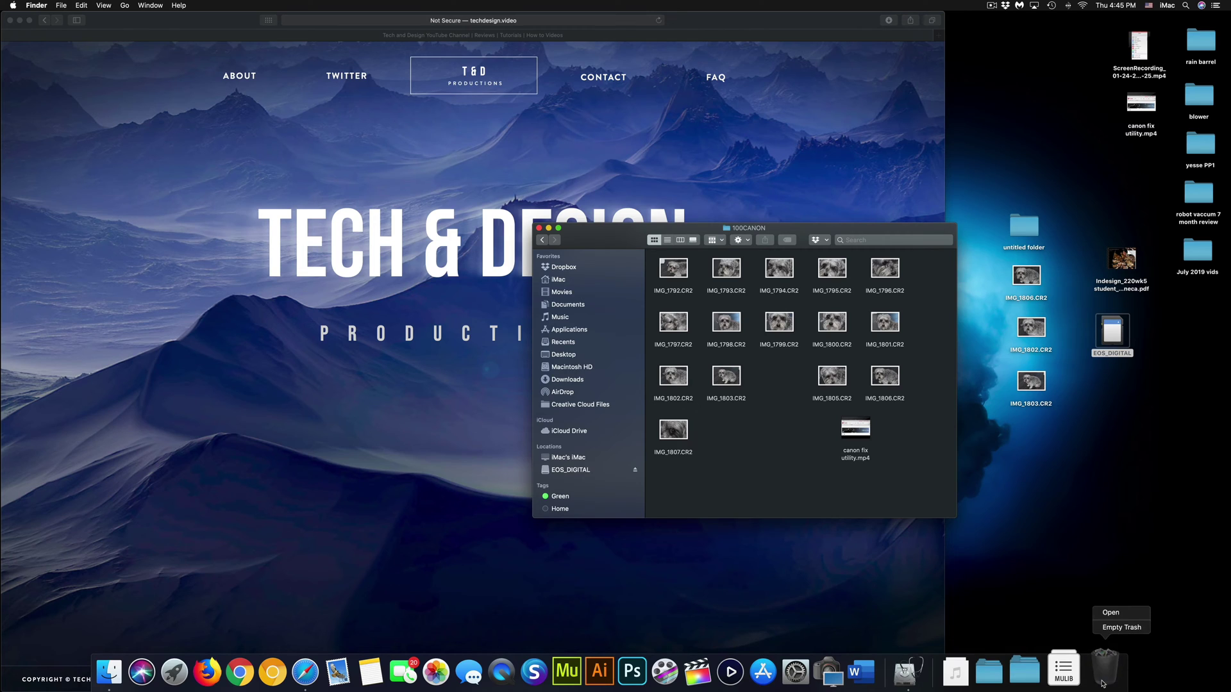
{"action": "left_click", "coordinate": [1121, 627]}
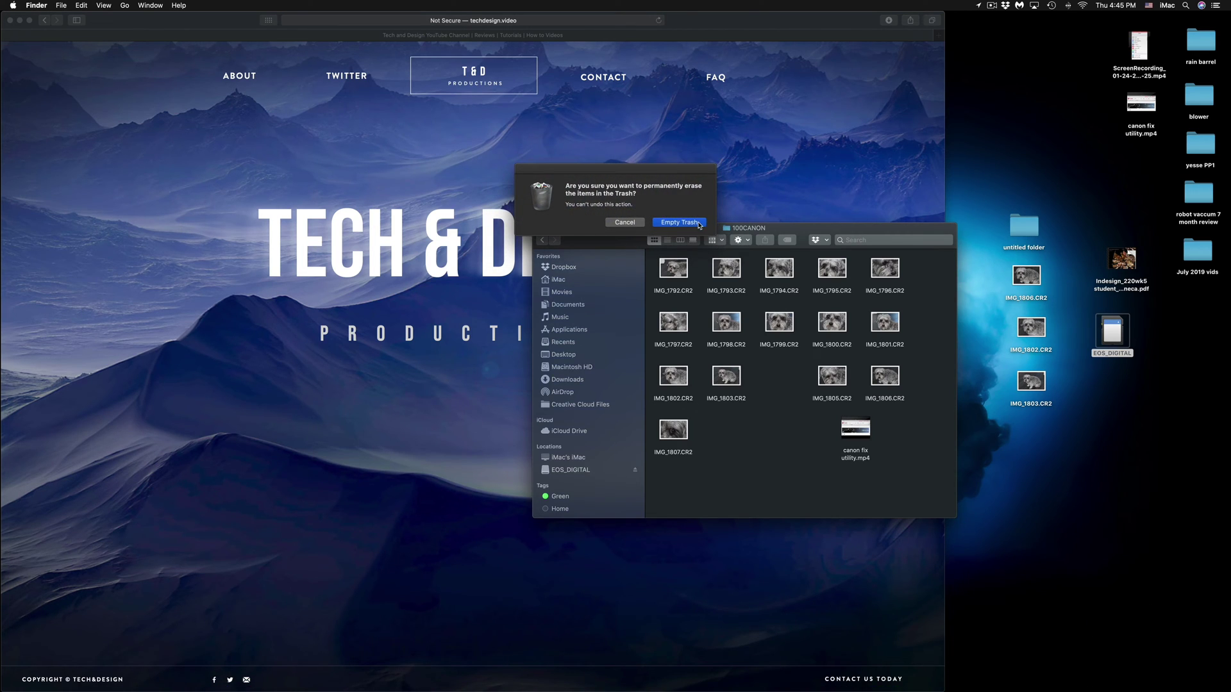
{"action": "left_click", "coordinate": [695, 222]}
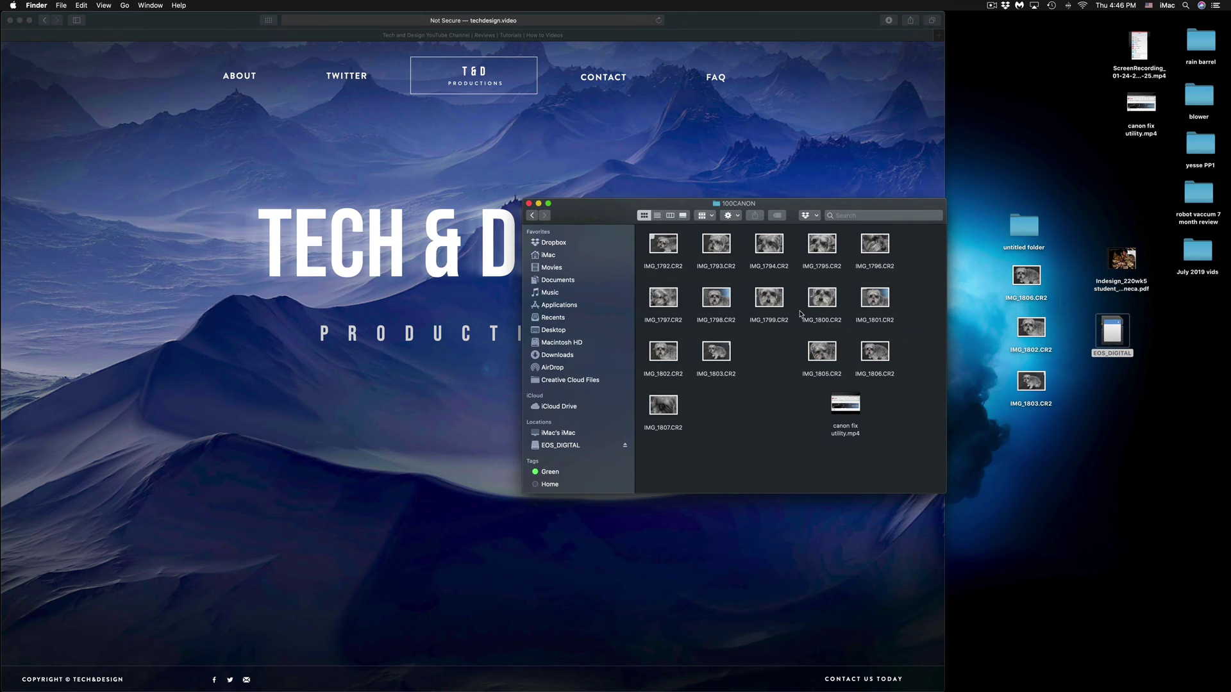
{"action": "left_click", "coordinate": [529, 204]}
- Switch to Disk Utility and set its device list to show only volumes
{"action": "mouse_move", "coordinate": [680, 687]}
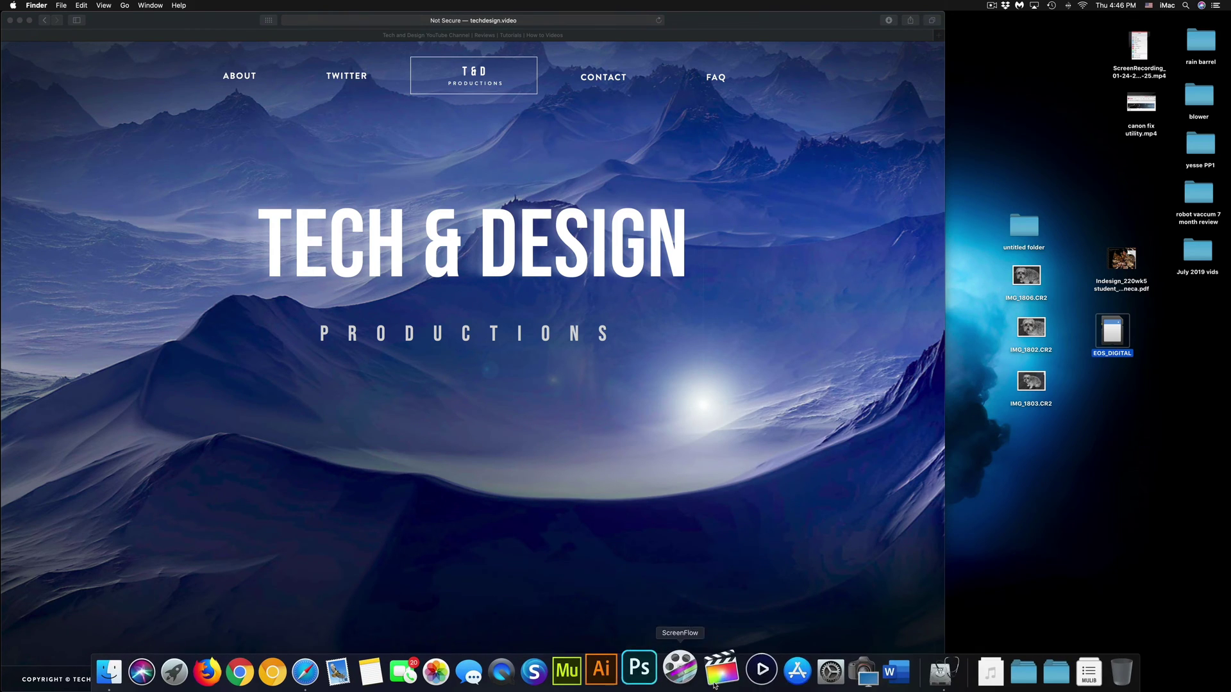
{"action": "left_click", "coordinate": [925, 673]}
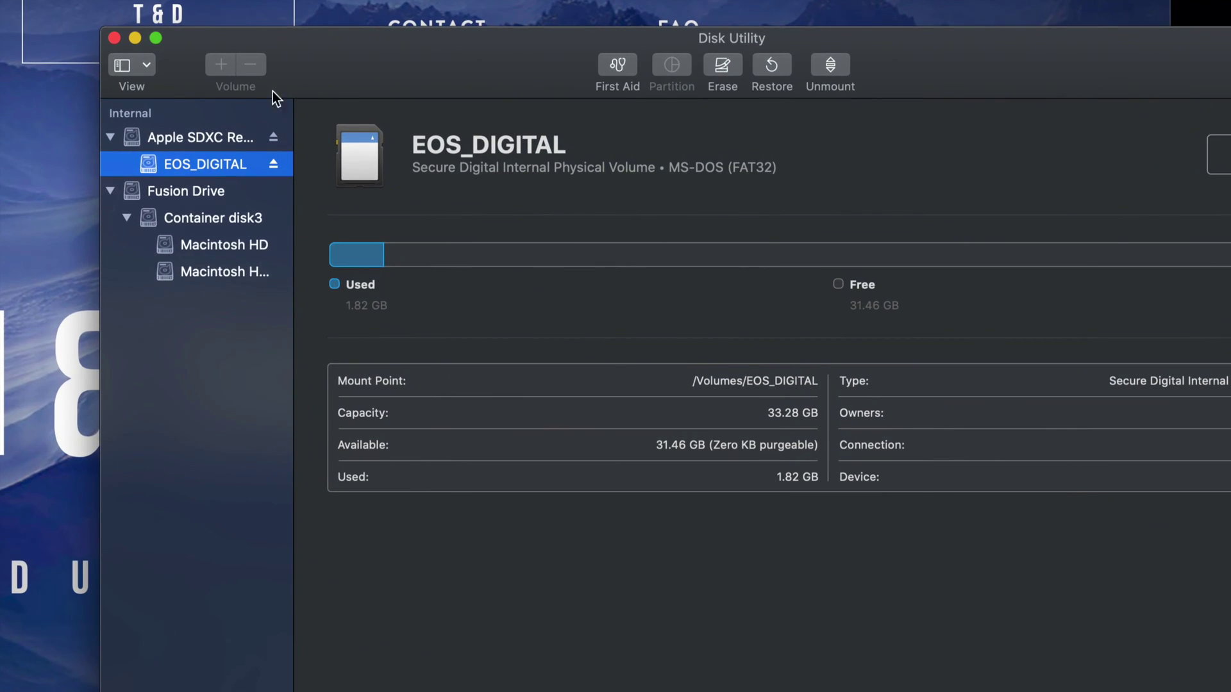
{"action": "left_click", "coordinate": [144, 67]}
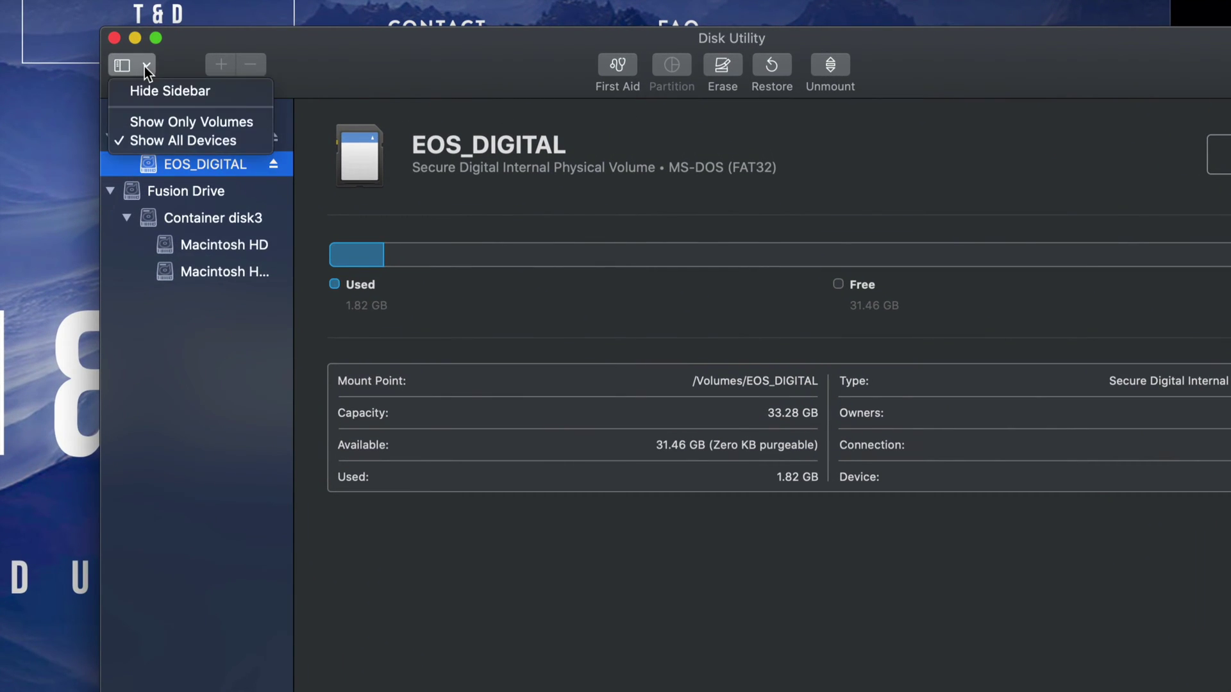
{"action": "left_click", "coordinate": [149, 122]}
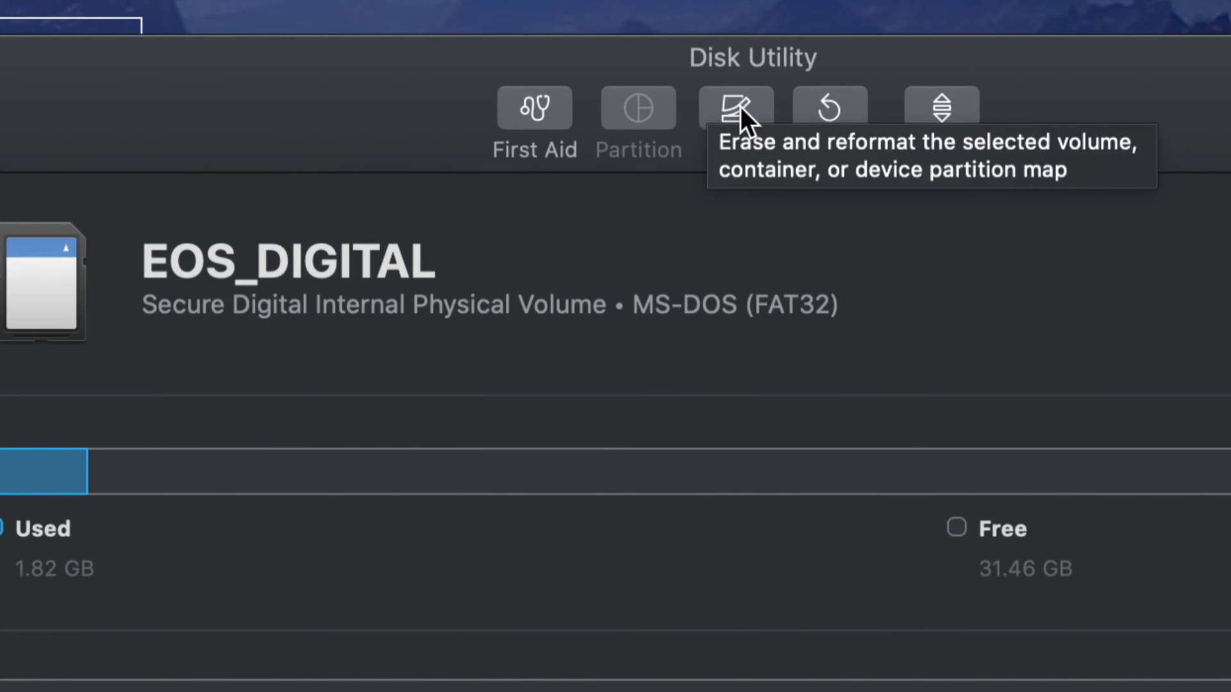
- Set up an erase of the EOS_DIGITAL volume, keeping its name and choosing ExFAT as the format
{"action": "left_click", "coordinate": [741, 107]}
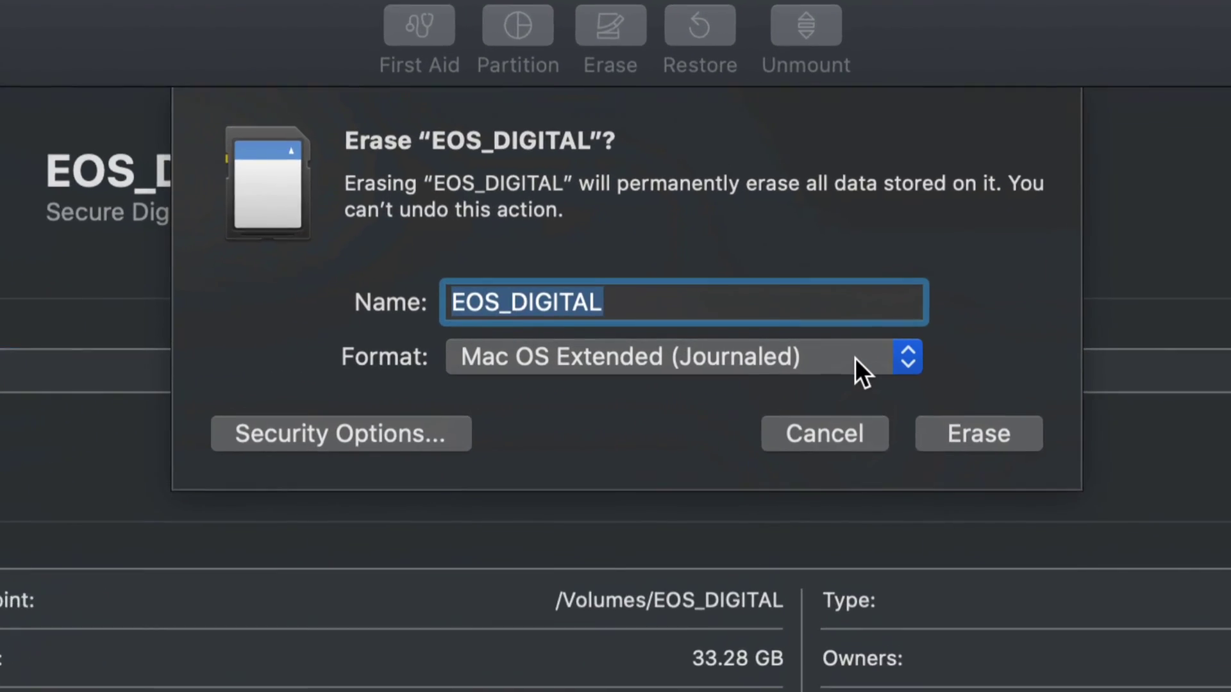
{"action": "left_click", "coordinate": [914, 366]}
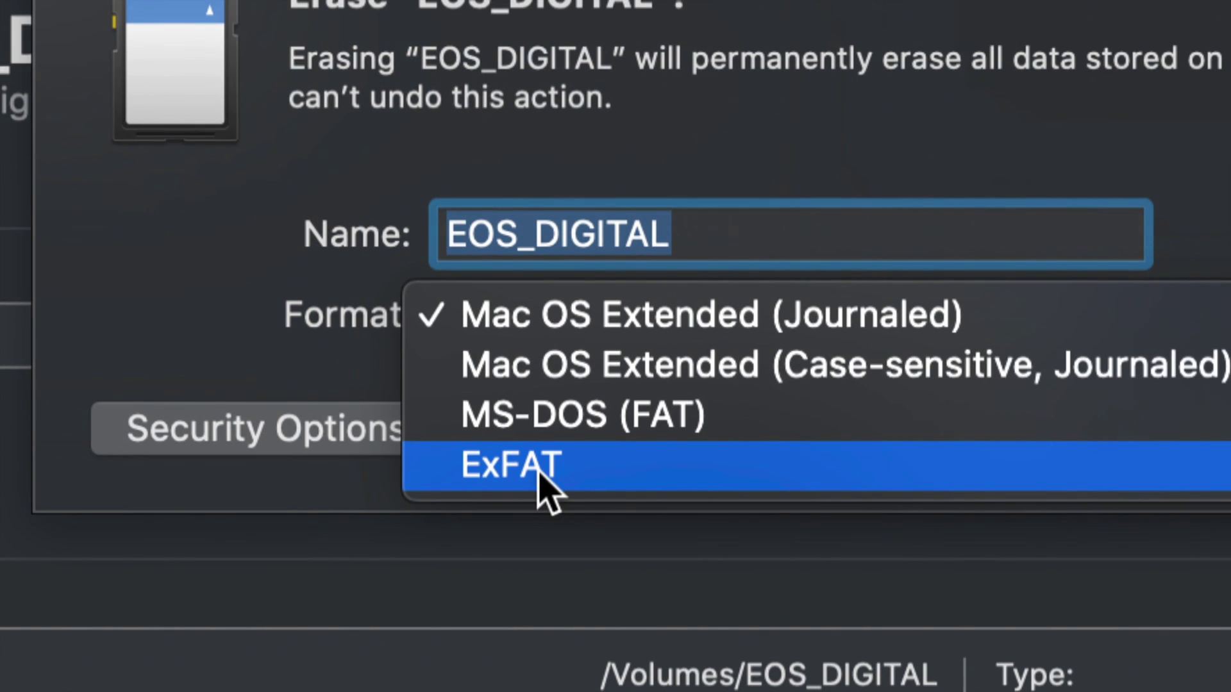
{"action": "left_click", "coordinate": [557, 477]}
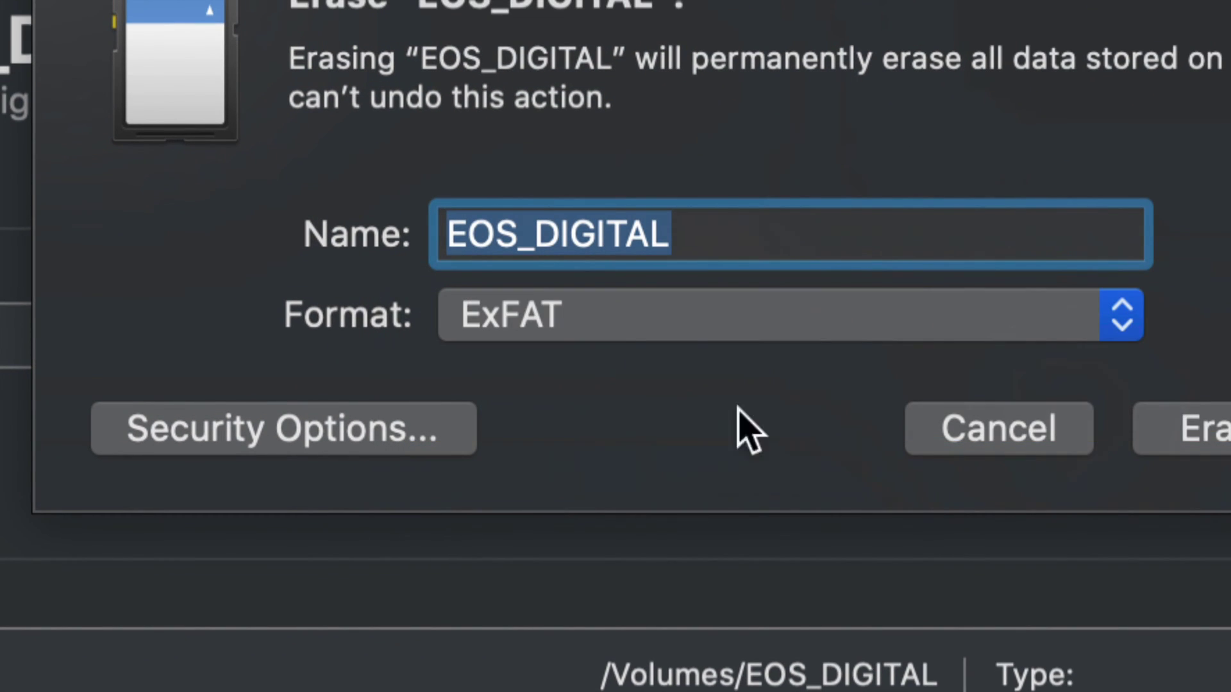
{"action": "left_click", "coordinate": [901, 317]}
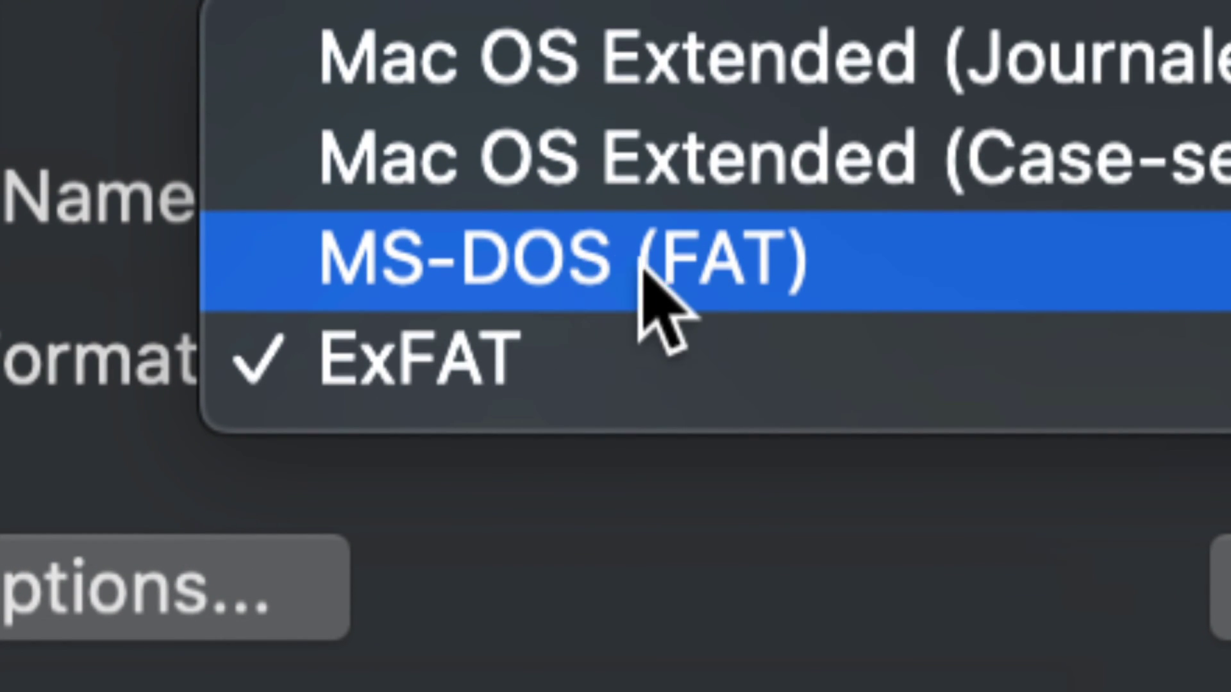
{"action": "left_click", "coordinate": [574, 330]}
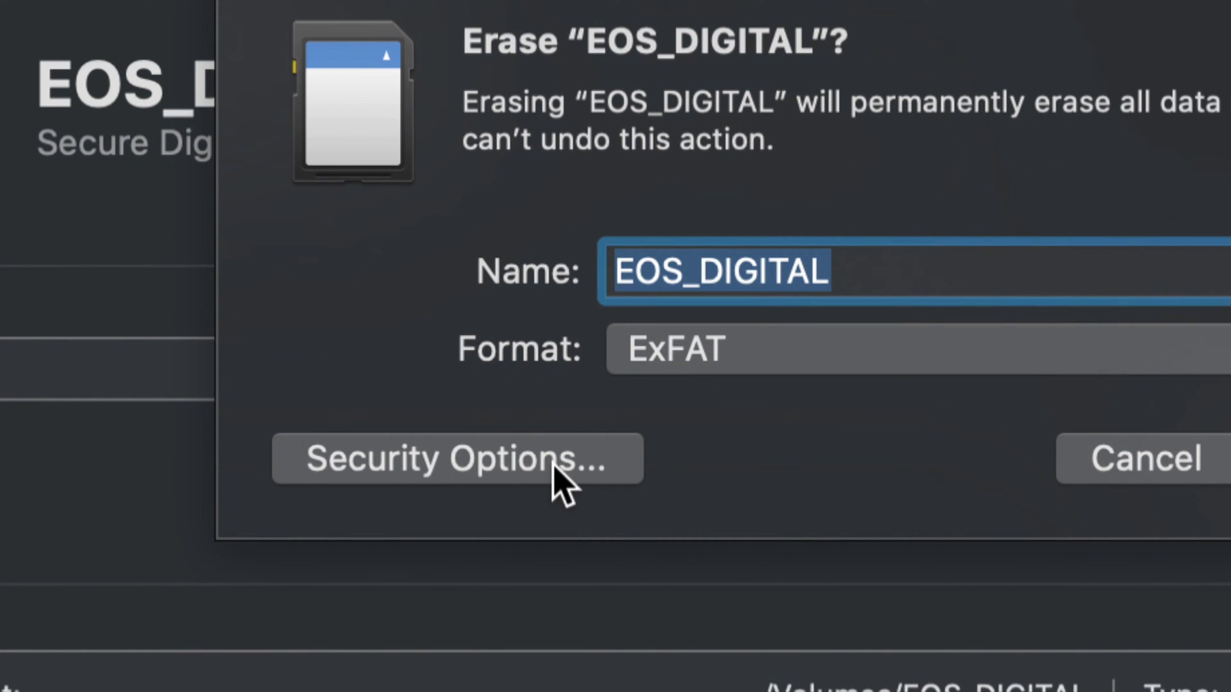
- Examine the erase security levels from Fastest up to Most Secure, and accept the Fastest option
{"action": "left_click", "coordinate": [539, 472]}
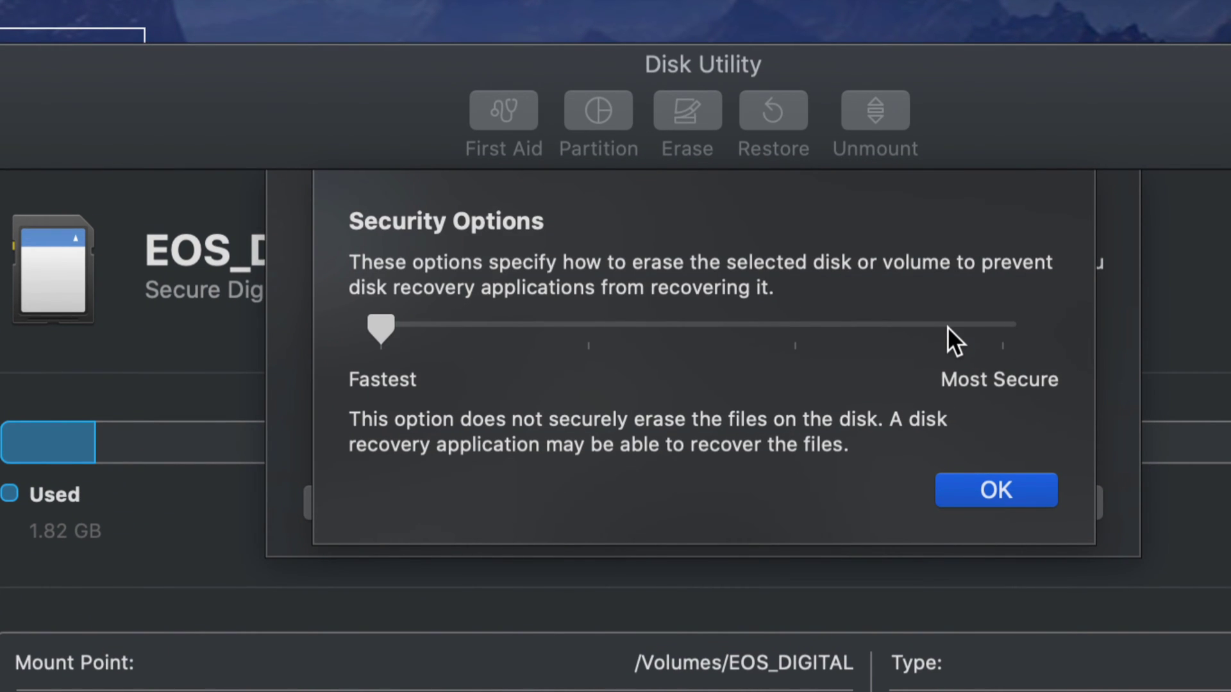
{"action": "left_click_drag", "start_coordinate": [383, 325], "coordinate": [591, 322]}
{"action": "left_click_drag", "start_coordinate": [978, 344], "coordinate": [1010, 348]}
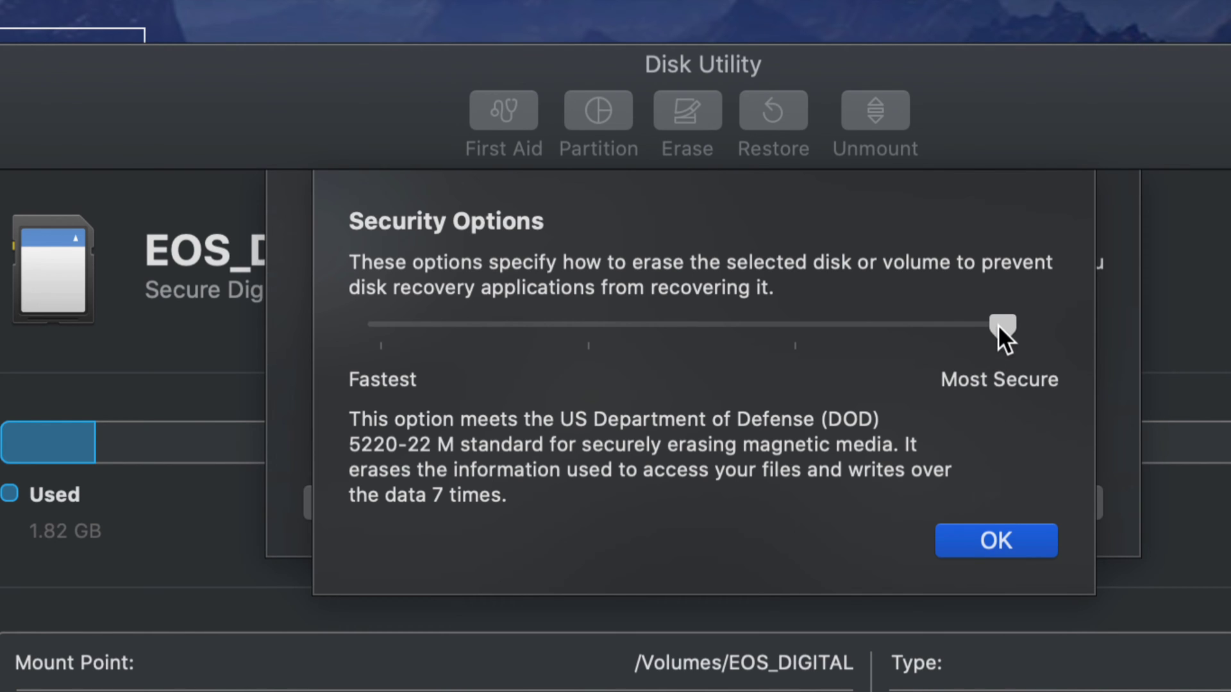
{"action": "left_click_drag", "start_coordinate": [997, 325], "coordinate": [360, 370]}
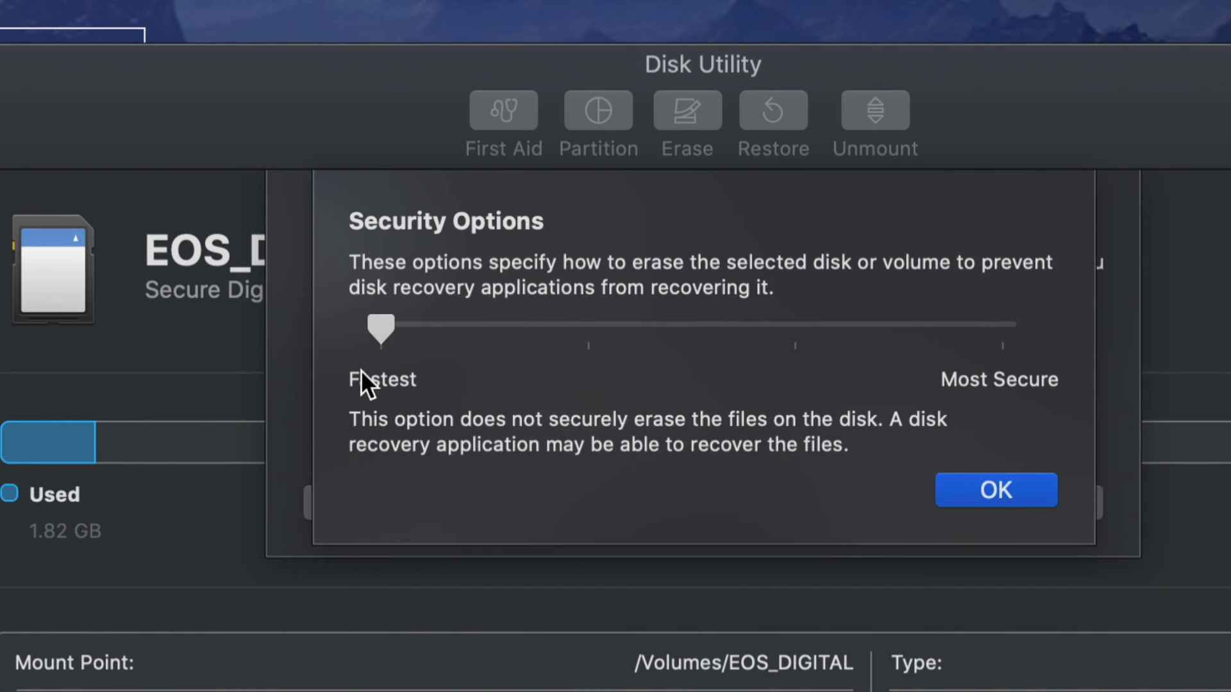
{"action": "left_click", "coordinate": [986, 472]}
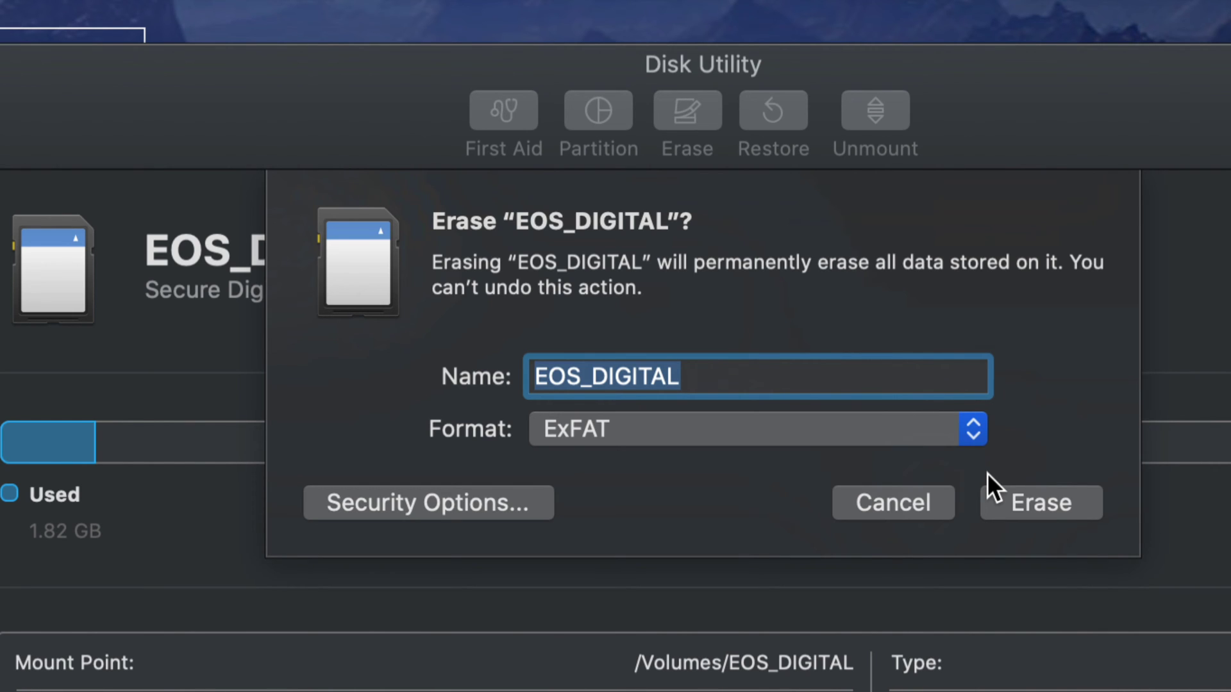
- Compare the 3-pass and 7-pass secure erase descriptions in the security options, and return the level to Fastest
{"action": "left_click", "coordinate": [502, 489]}
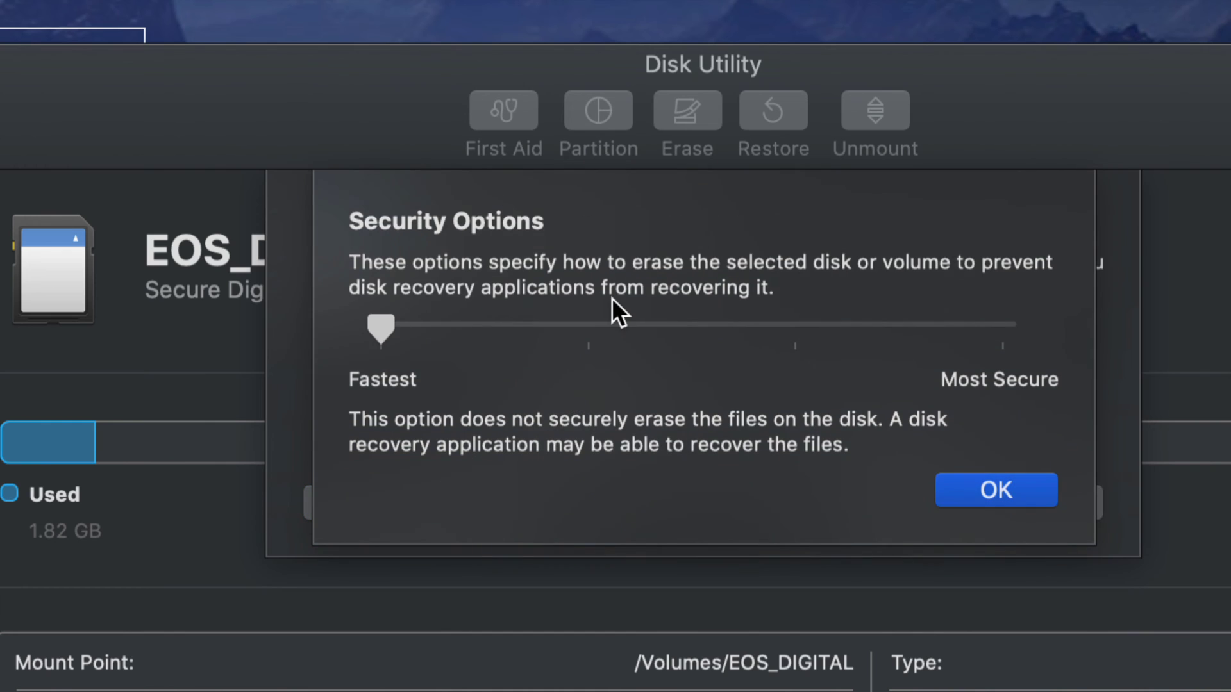
{"action": "left_click", "coordinate": [789, 330]}
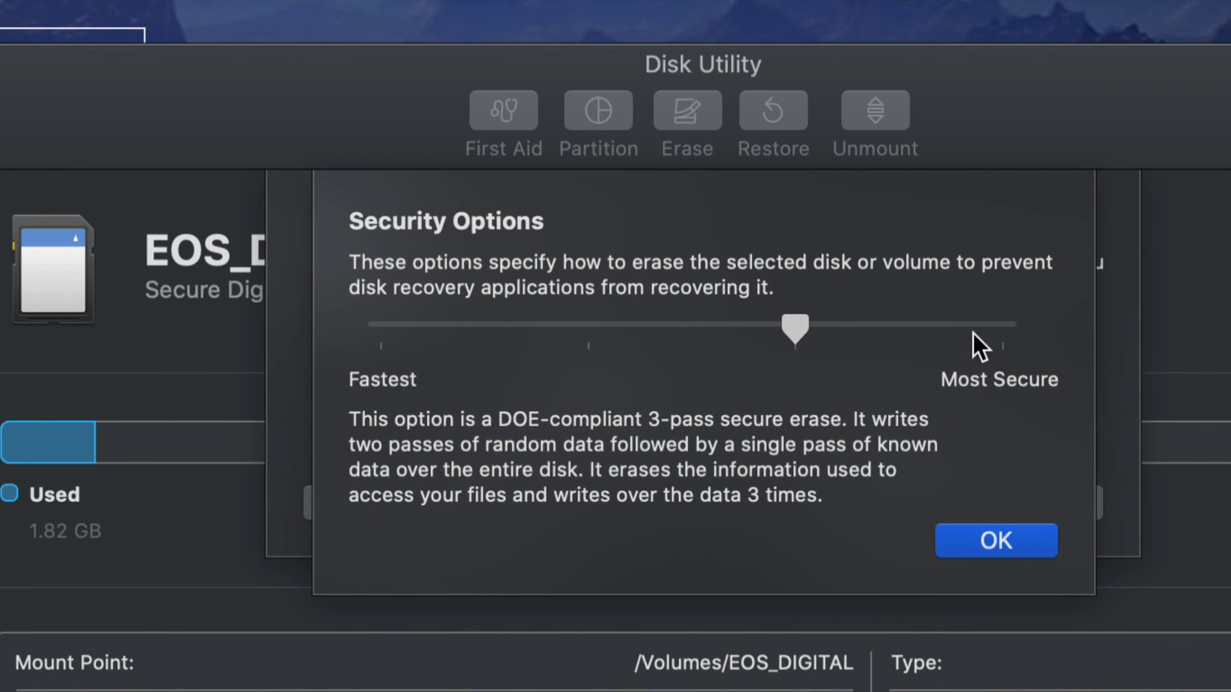
{"action": "left_click", "coordinate": [1001, 322]}
{"action": "left_click", "coordinate": [804, 322]}
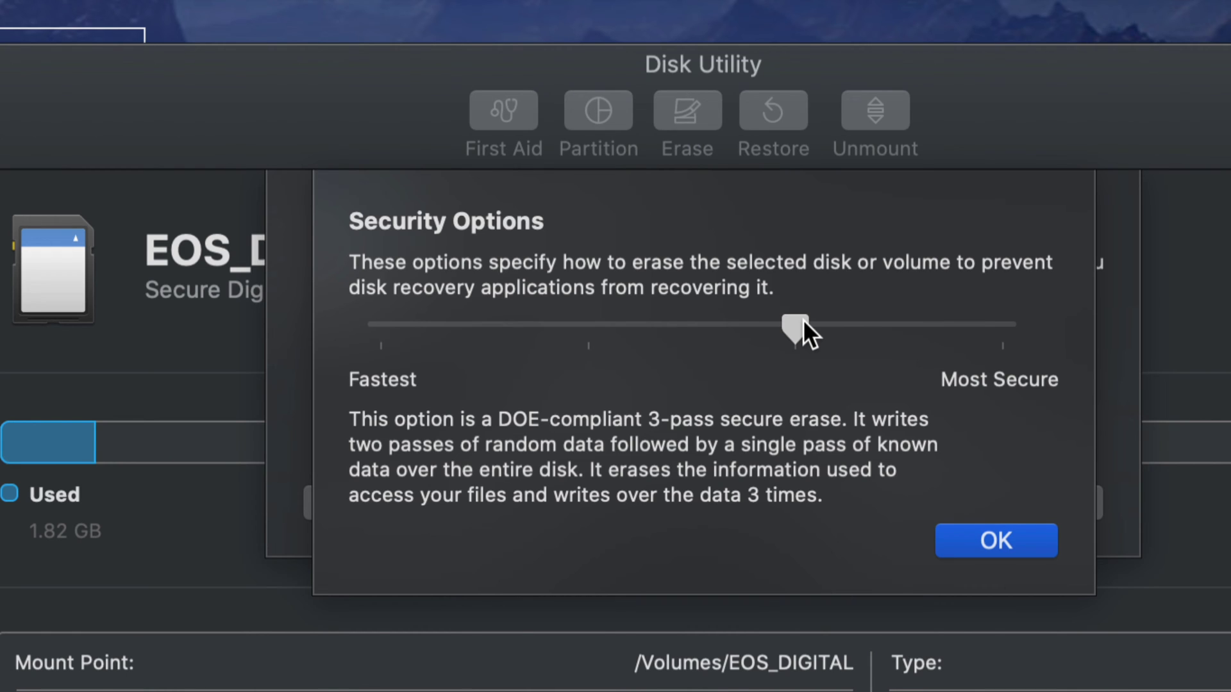
{"action": "left_click", "coordinate": [993, 323]}
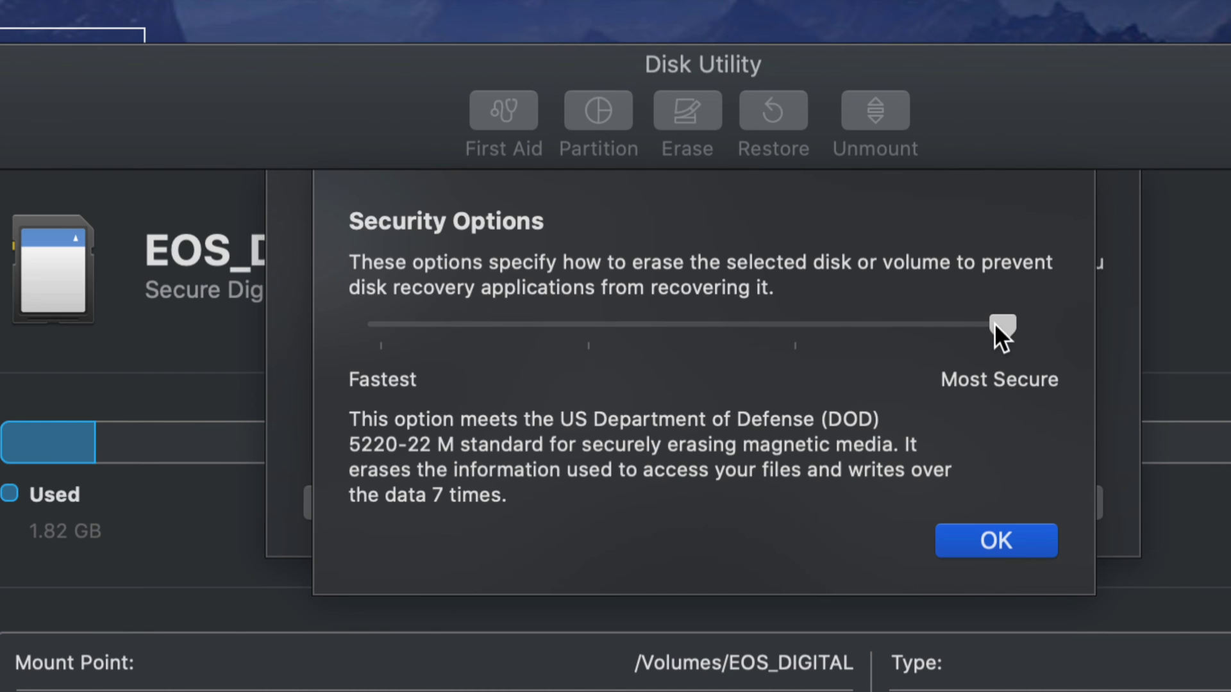
{"action": "left_click", "coordinate": [386, 320]}
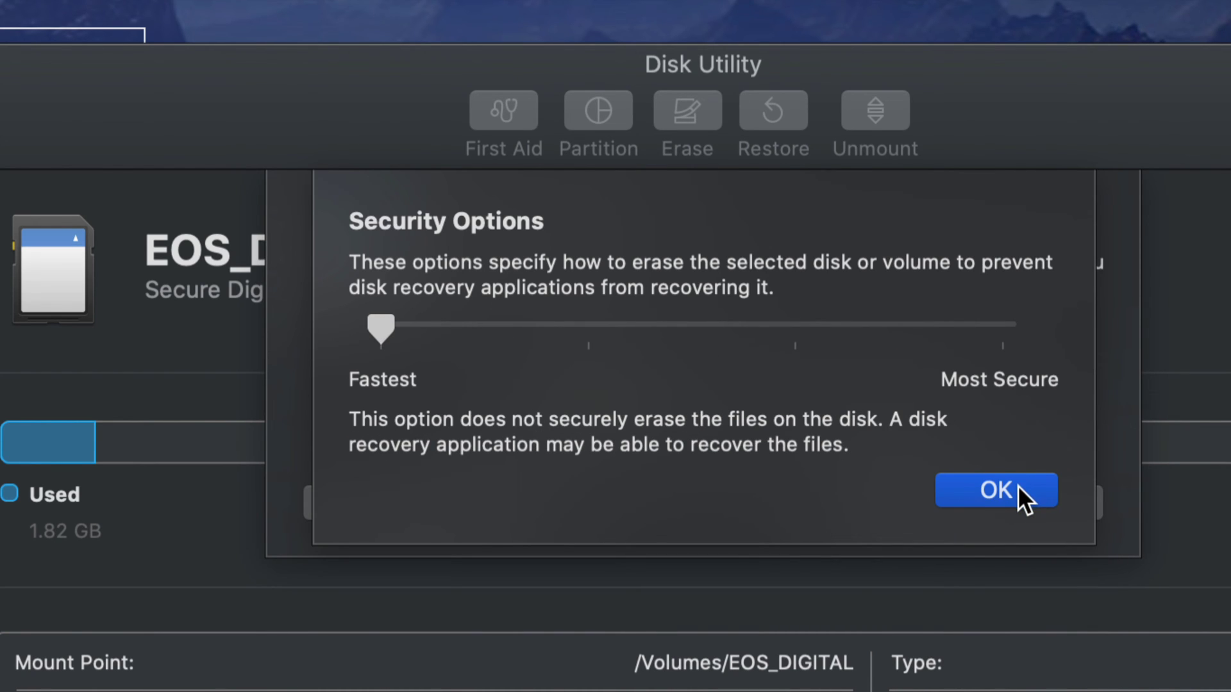
{"action": "left_click", "coordinate": [1017, 486]}
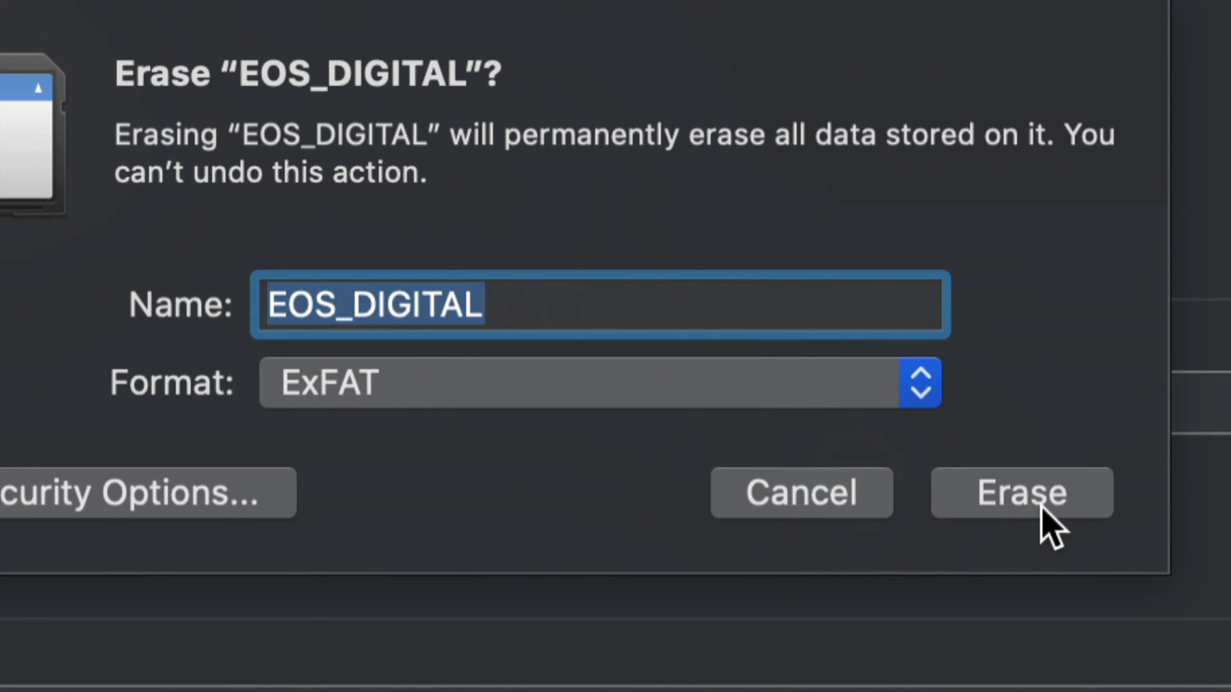
- Erase the EOS_DIGITAL card as ExFAT and dismiss the erase dialog when it finishes
{"action": "left_click", "coordinate": [1039, 505]}
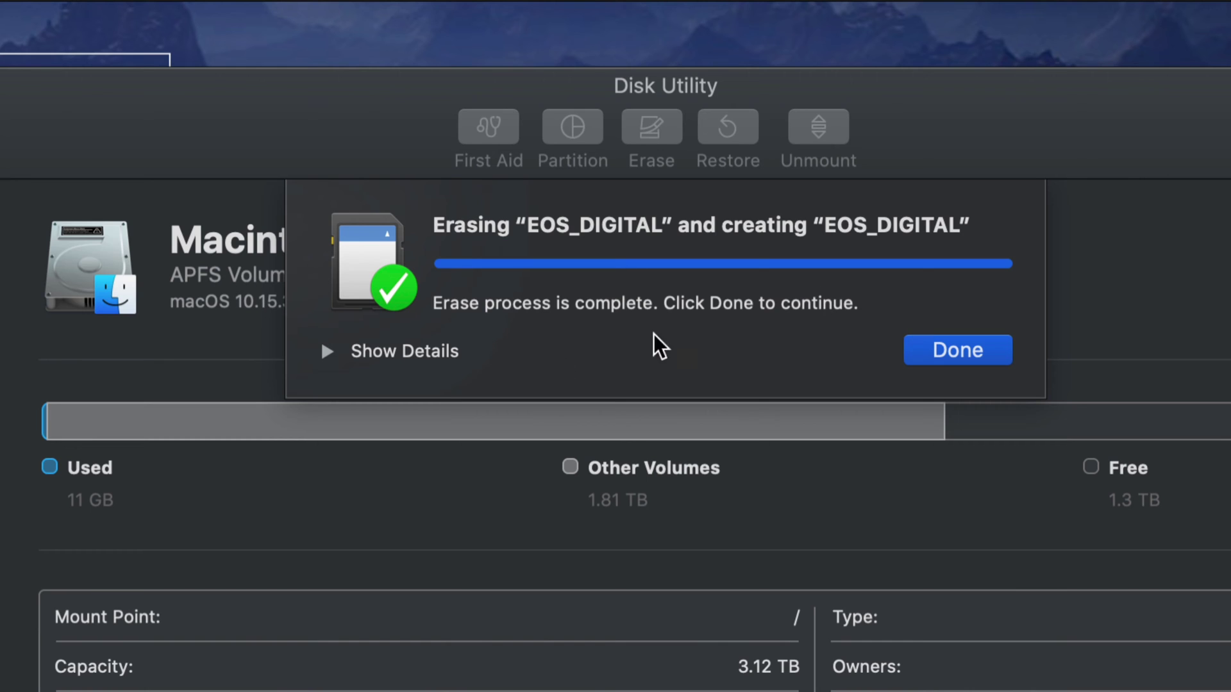
{"action": "left_click", "coordinate": [955, 350]}
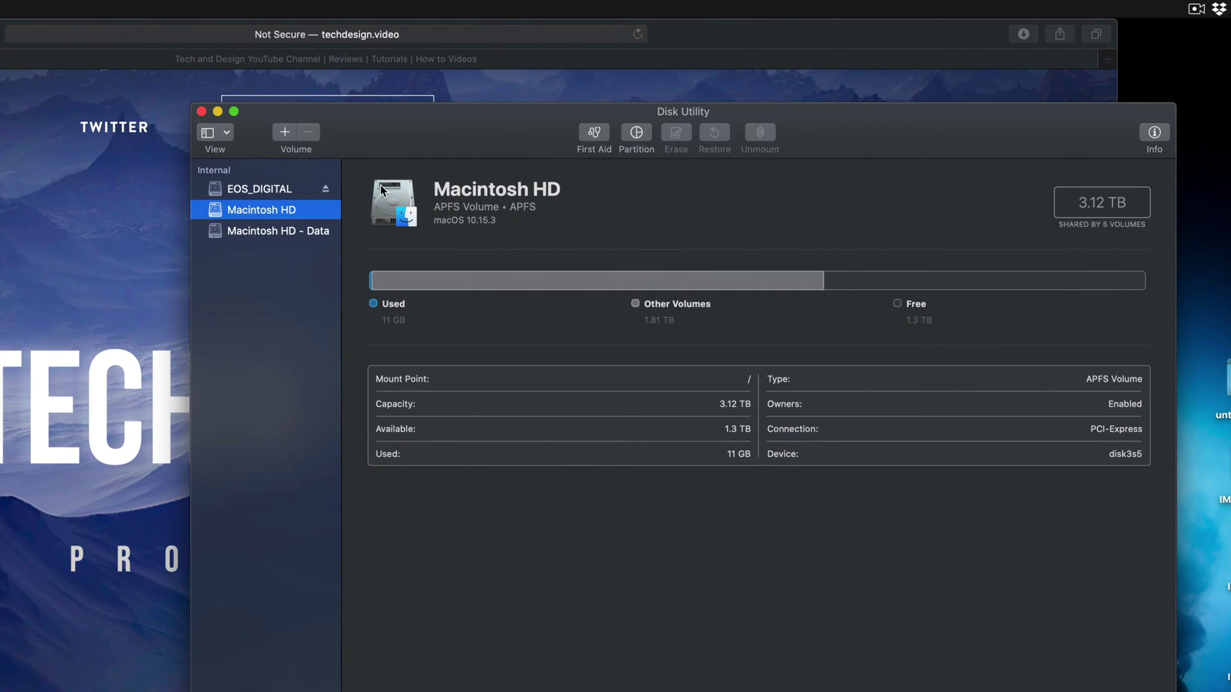
- Compare the details of the EOS_DIGITAL, Macintosh HD and Macintosh HD - Data volumes, ending on EOS_DIGITAL
{"action": "left_click", "coordinate": [269, 190]}
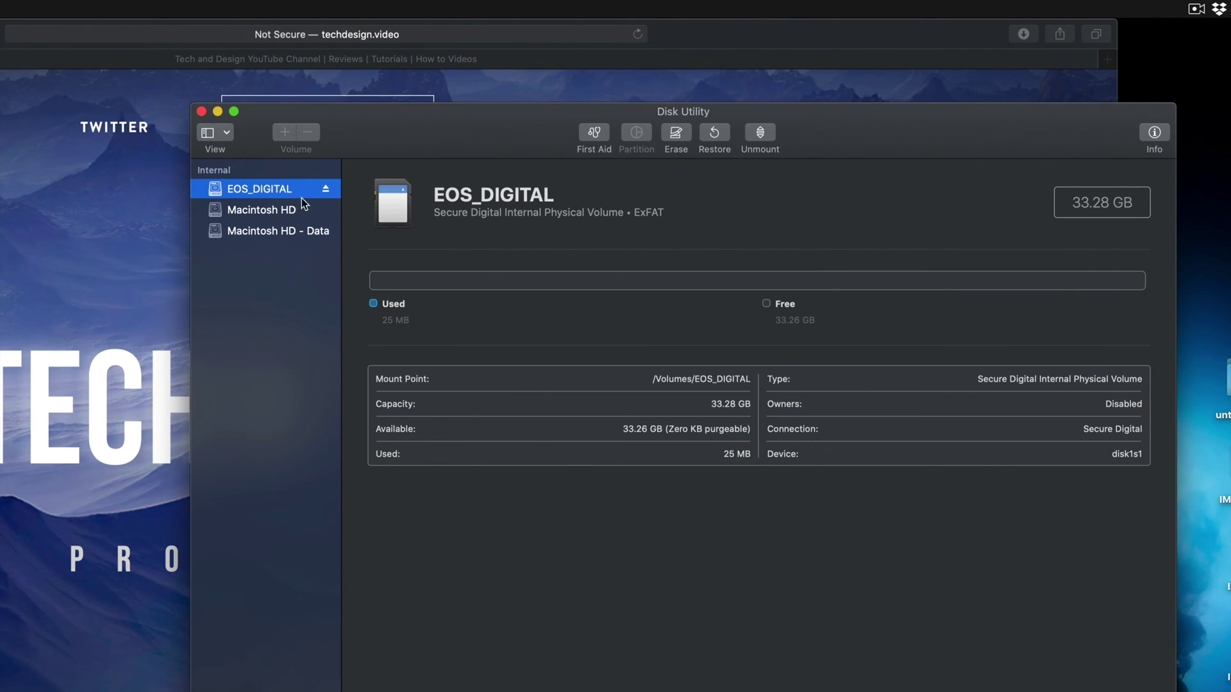
{"action": "left_click", "coordinate": [280, 213]}
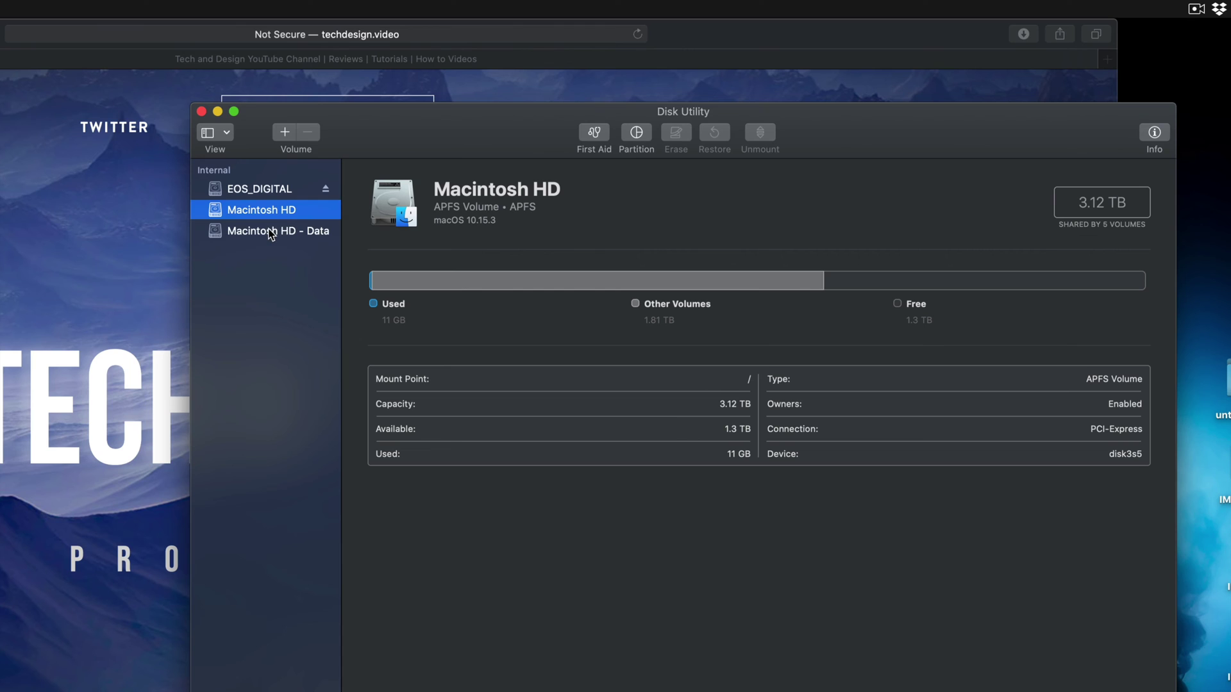
{"action": "left_click", "coordinate": [269, 232]}
{"action": "left_click", "coordinate": [269, 213]}
{"action": "left_click", "coordinate": [269, 190]}
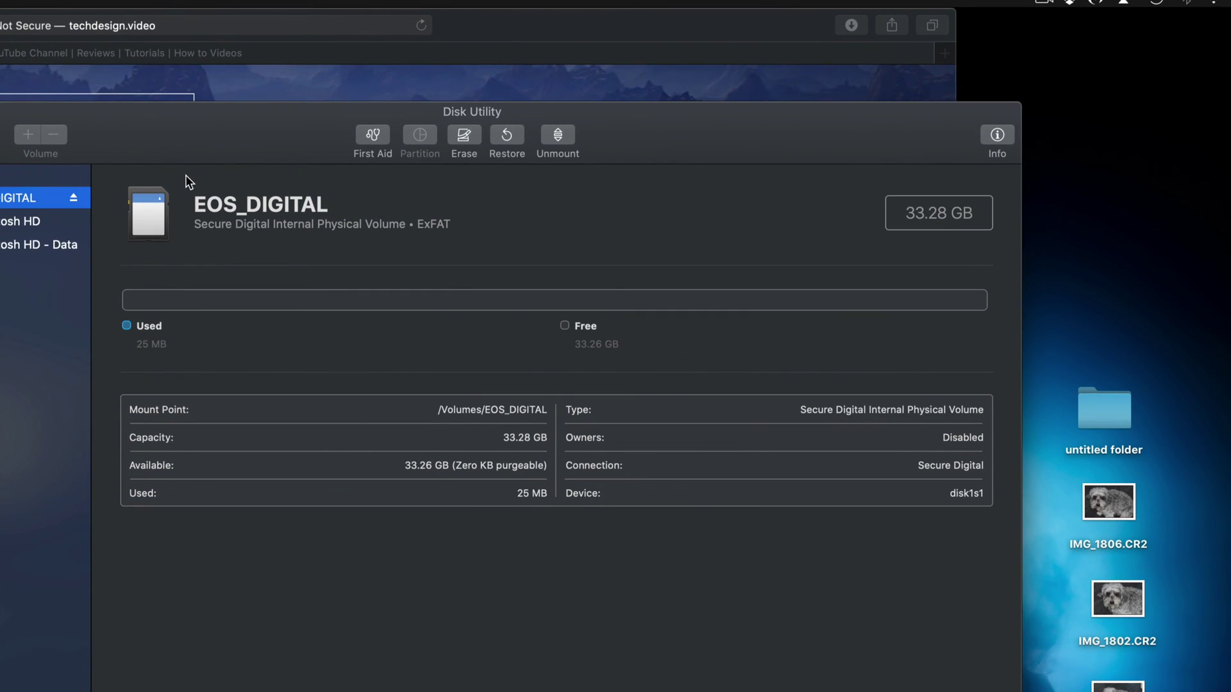
- Close Disk Utility and open the EOS_DIGITAL card from the desktop to check its contents
{"action": "left_click_drag", "start_coordinate": [172, 143], "coordinate": [488, 135]}
{"action": "left_click", "coordinate": [250, 104]}
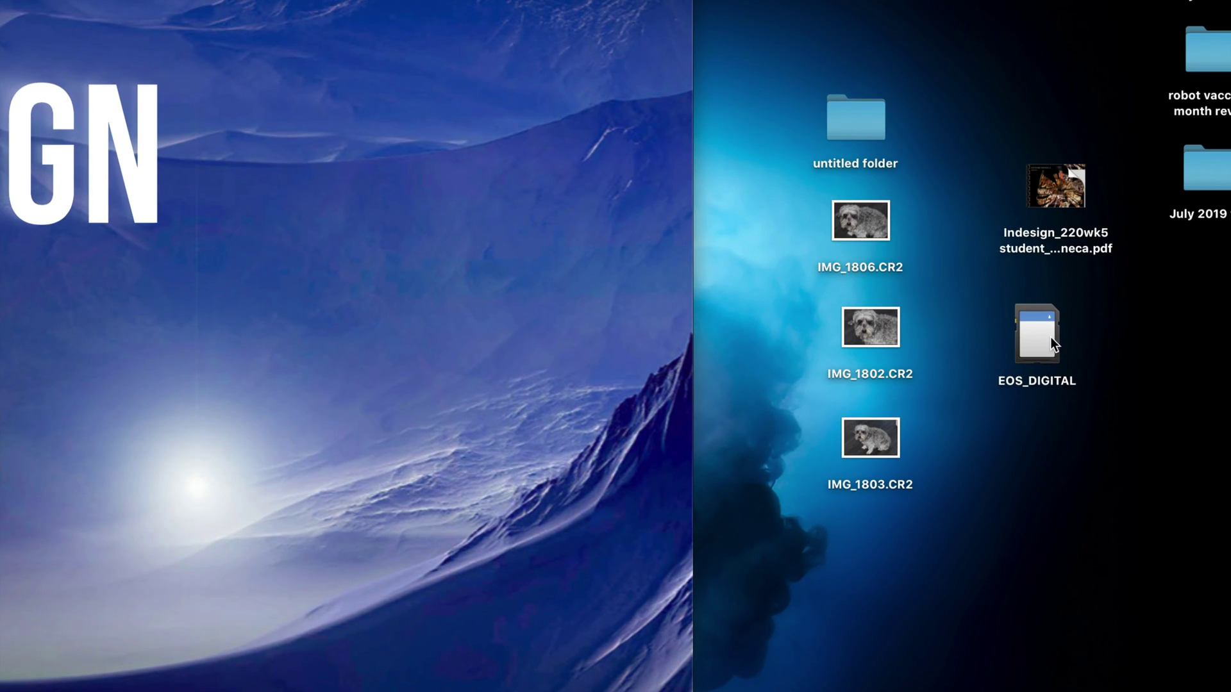
{"action": "double_click", "coordinate": [1051, 337]}
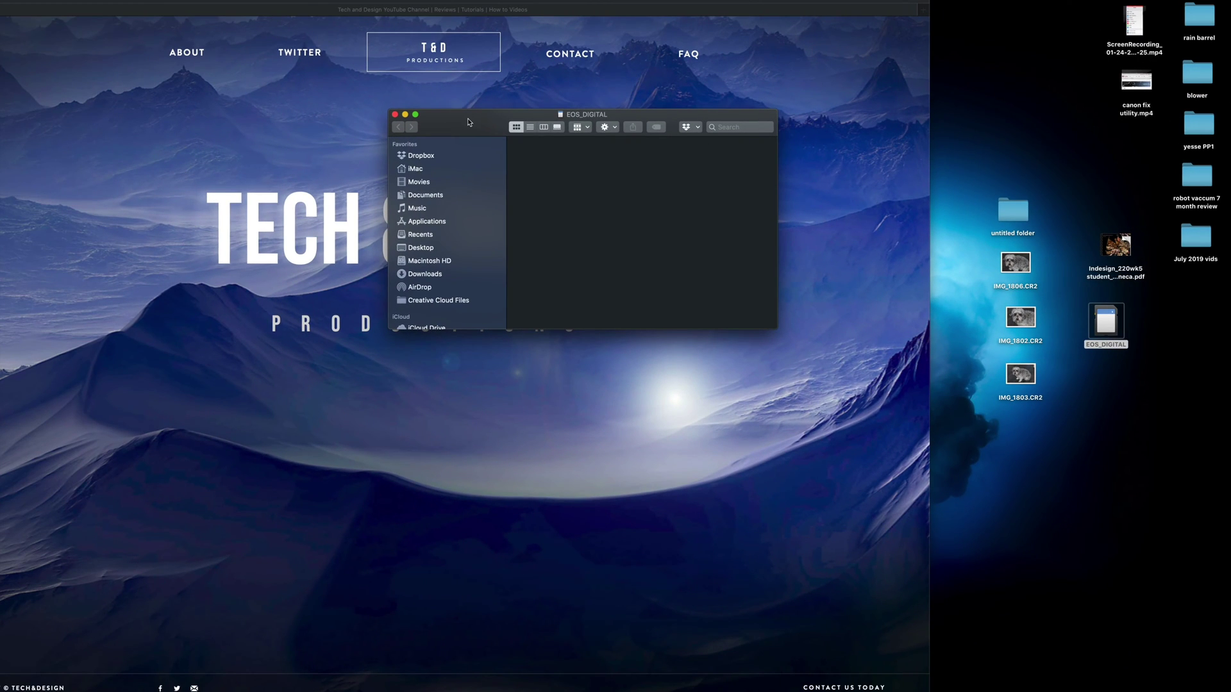
{"action": "left_click_drag", "start_coordinate": [468, 121], "coordinate": [468, 247]}
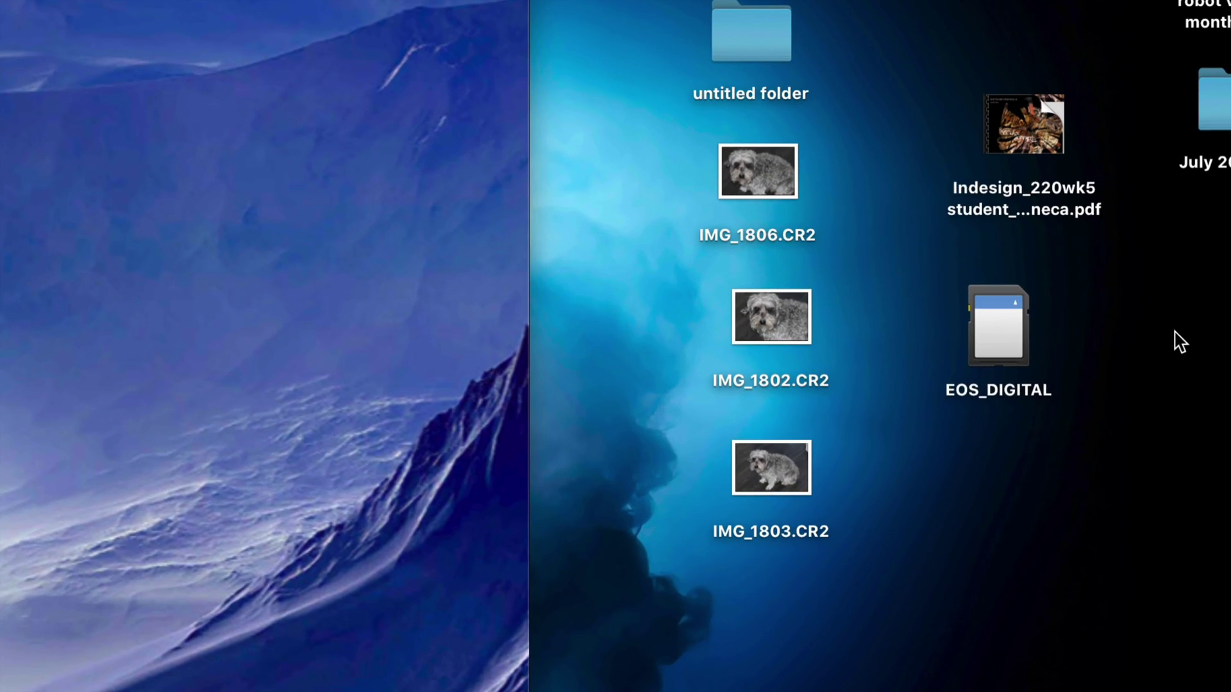
- Try to eject the EOS_DIGITAL card from the desktop
{"action": "right_click", "coordinate": [1012, 327]}
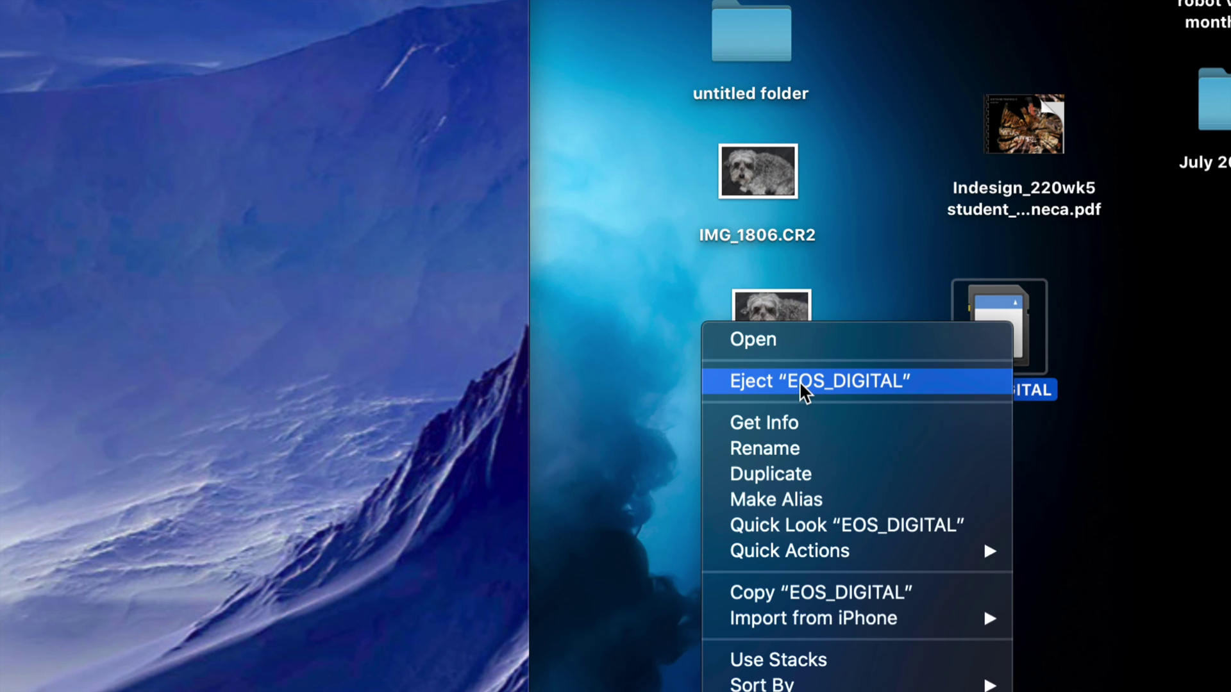
{"action": "key", "text": "alt"}
{"action": "left_click", "coordinate": [791, 384]}
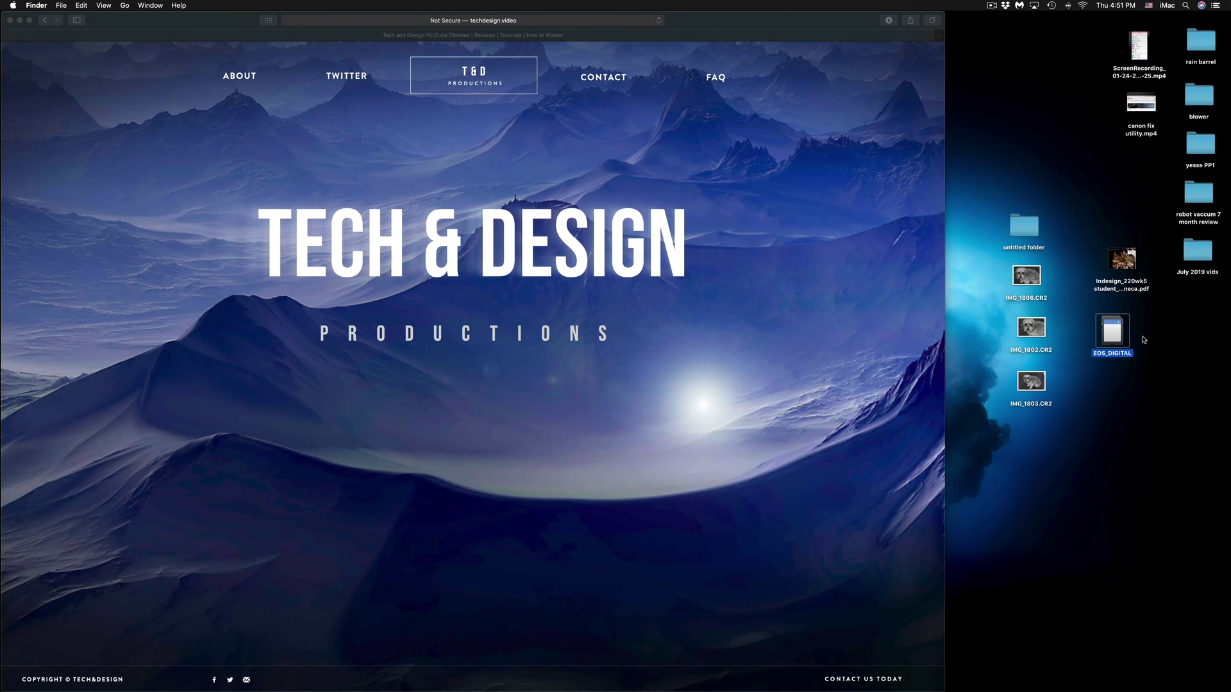
- Check the Secondary click setting in the Point & Click section of the Trackpad preferences, and leave System Preferences
{"action": "mouse_move", "coordinate": [714, 689]}
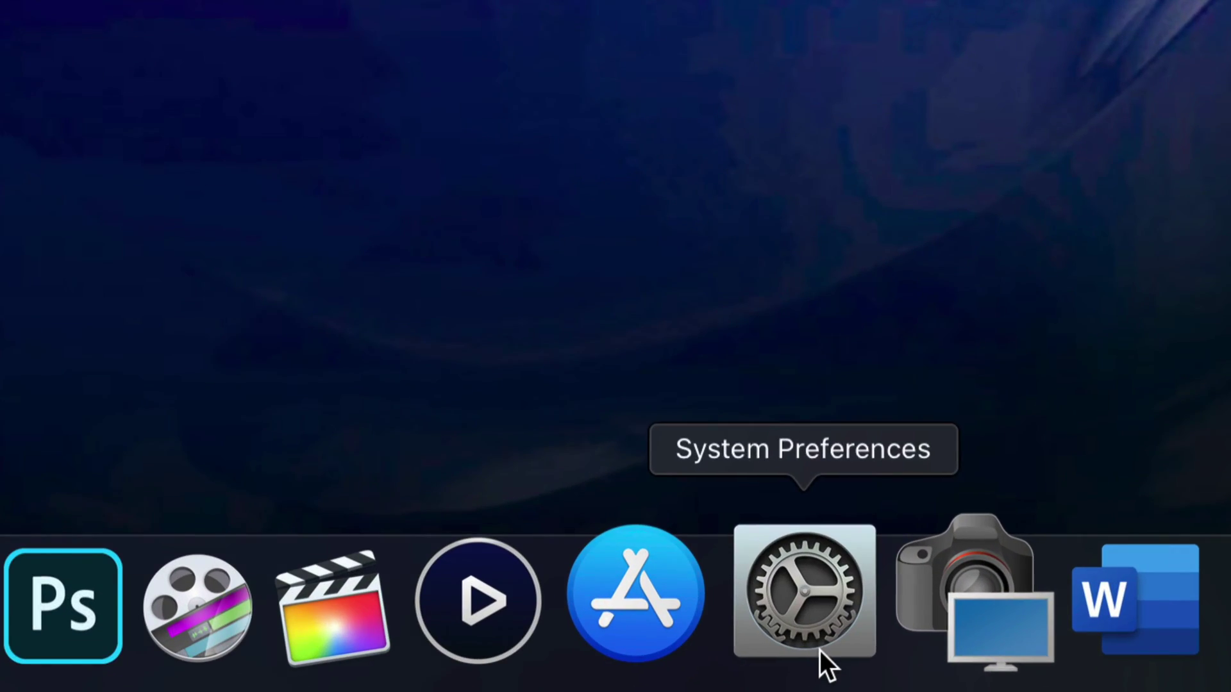
{"action": "left_click", "coordinate": [816, 688]}
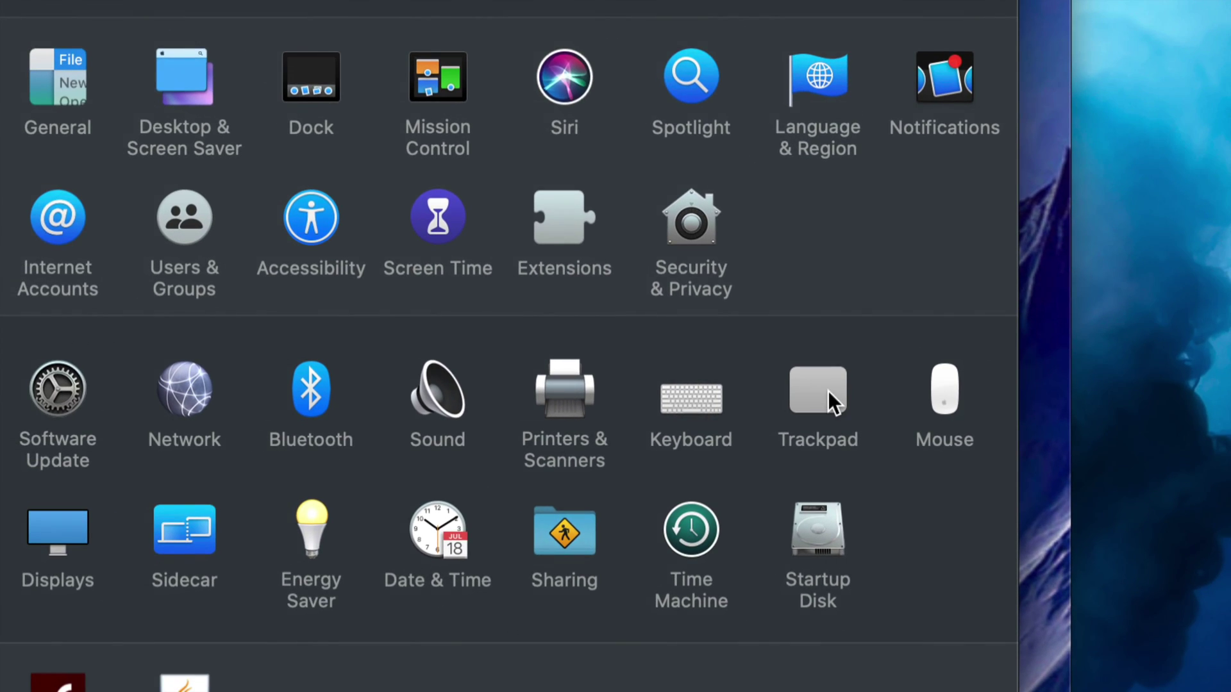
{"action": "left_click", "coordinate": [828, 392]}
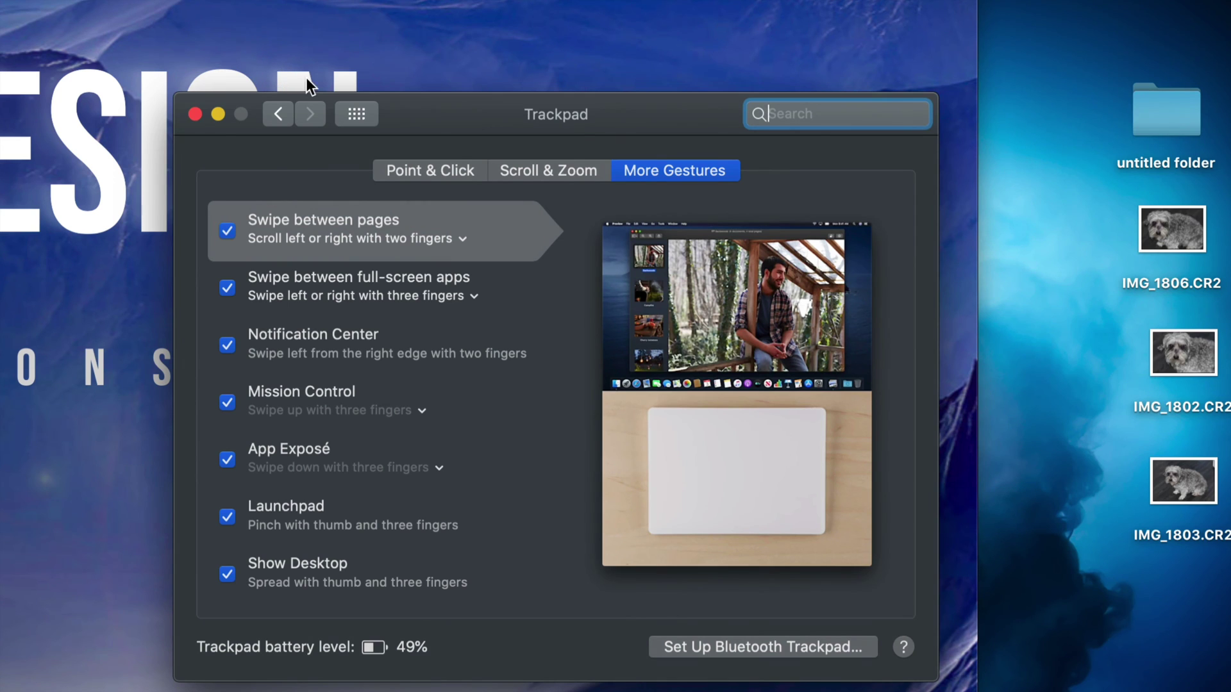
{"action": "left_click", "coordinate": [408, 169]}
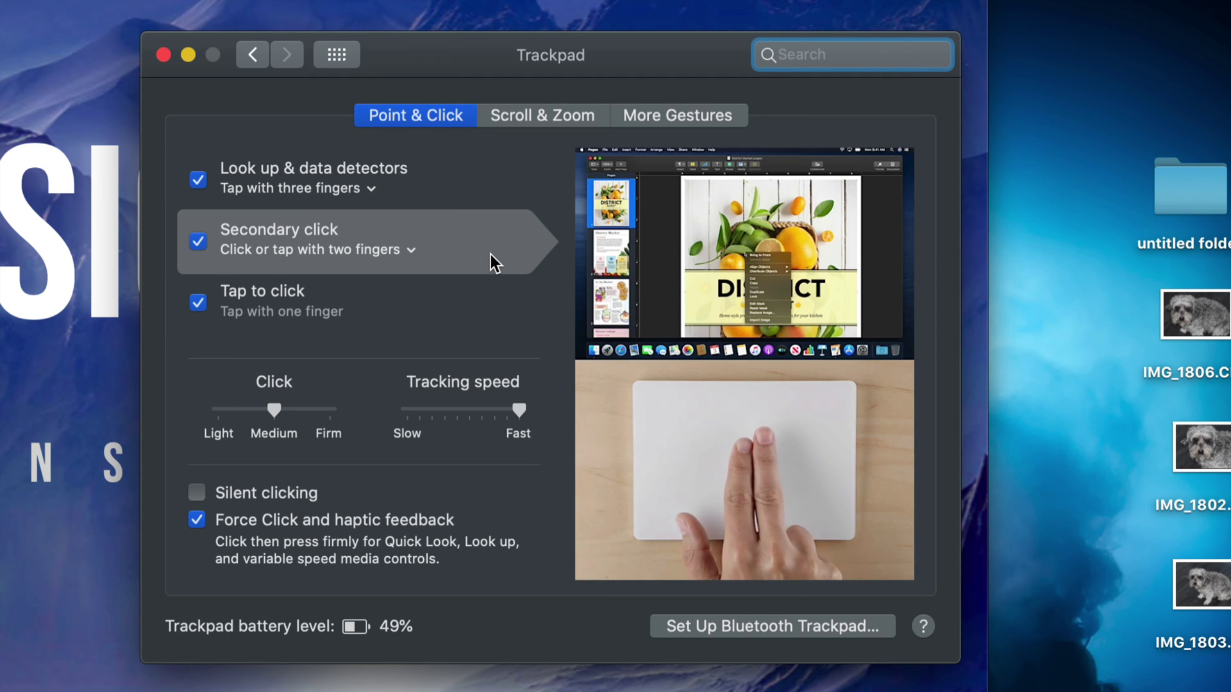
{"action": "key", "text": "super+bracketleft"}
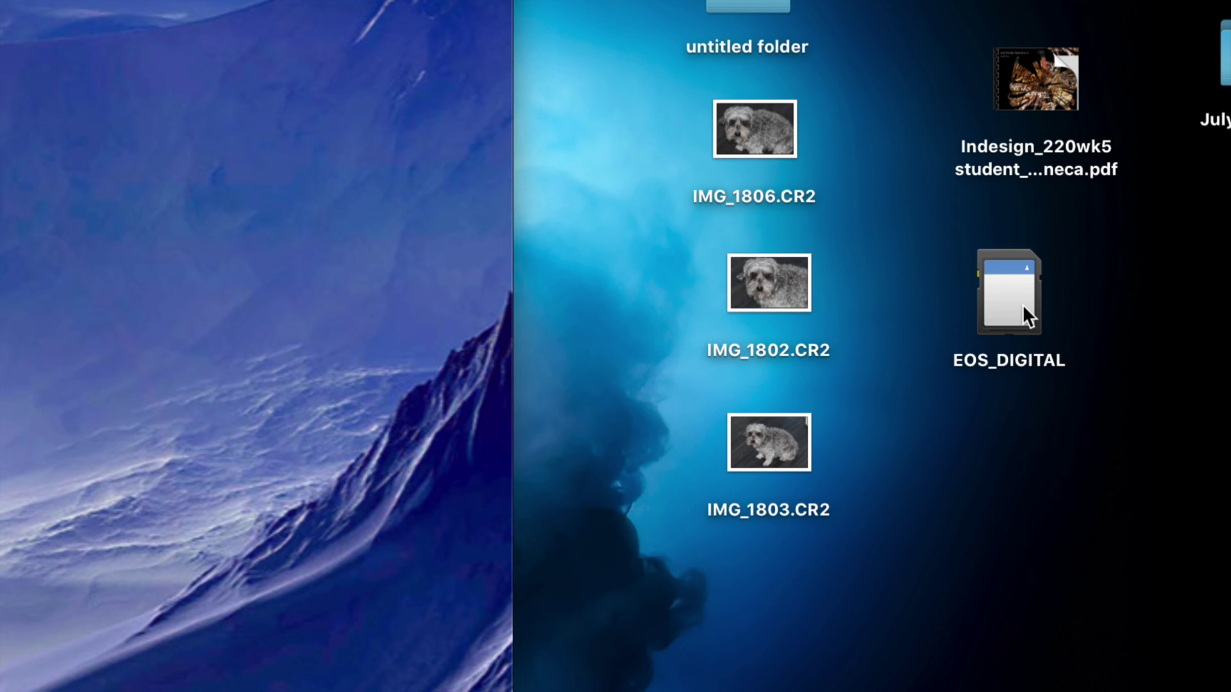
- Eject the EOS_DIGITAL card so that it can be removed from the Mac
{"action": "right_click", "coordinate": [1024, 311]}
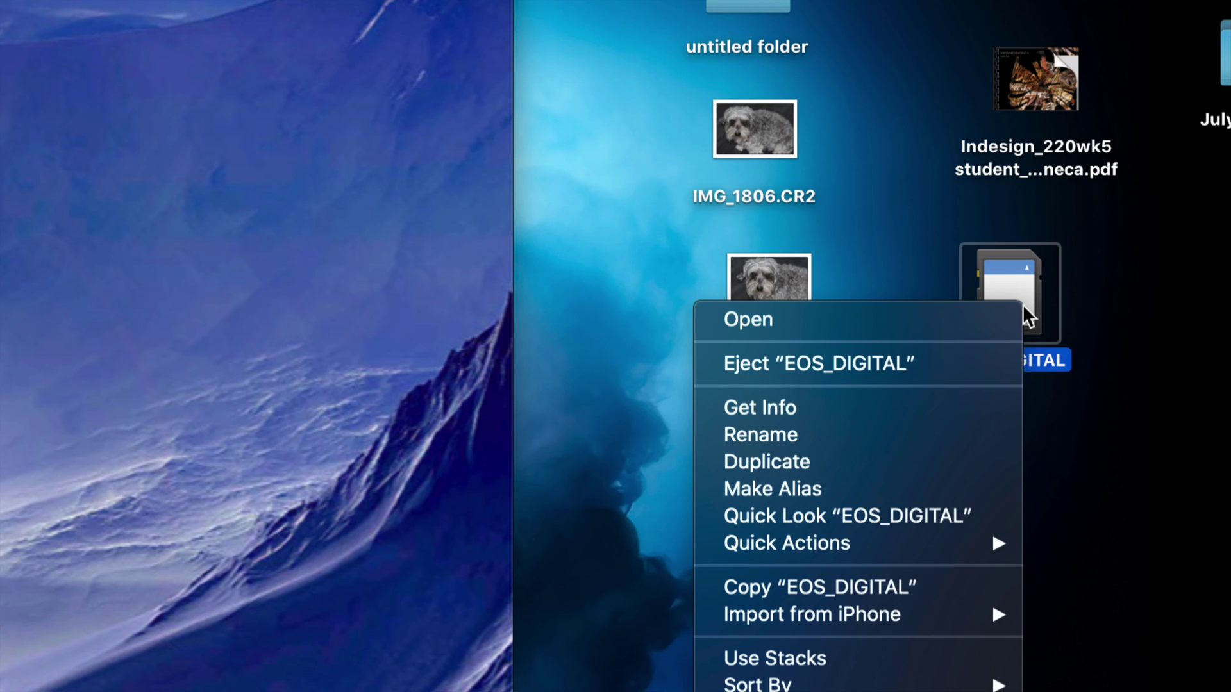
{"action": "left_click", "coordinate": [907, 359]}
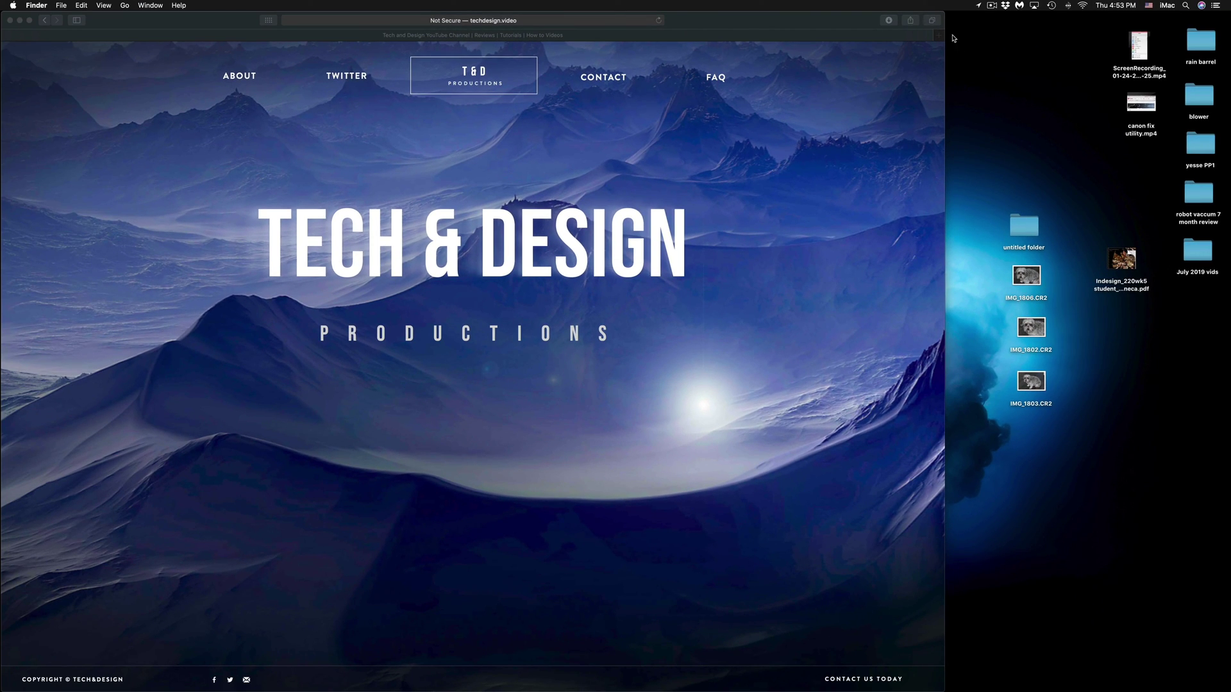
- Switch to Safari and widen the techdesign.video window to the full width of the screen
{"action": "left_click", "coordinate": [944, 16]}
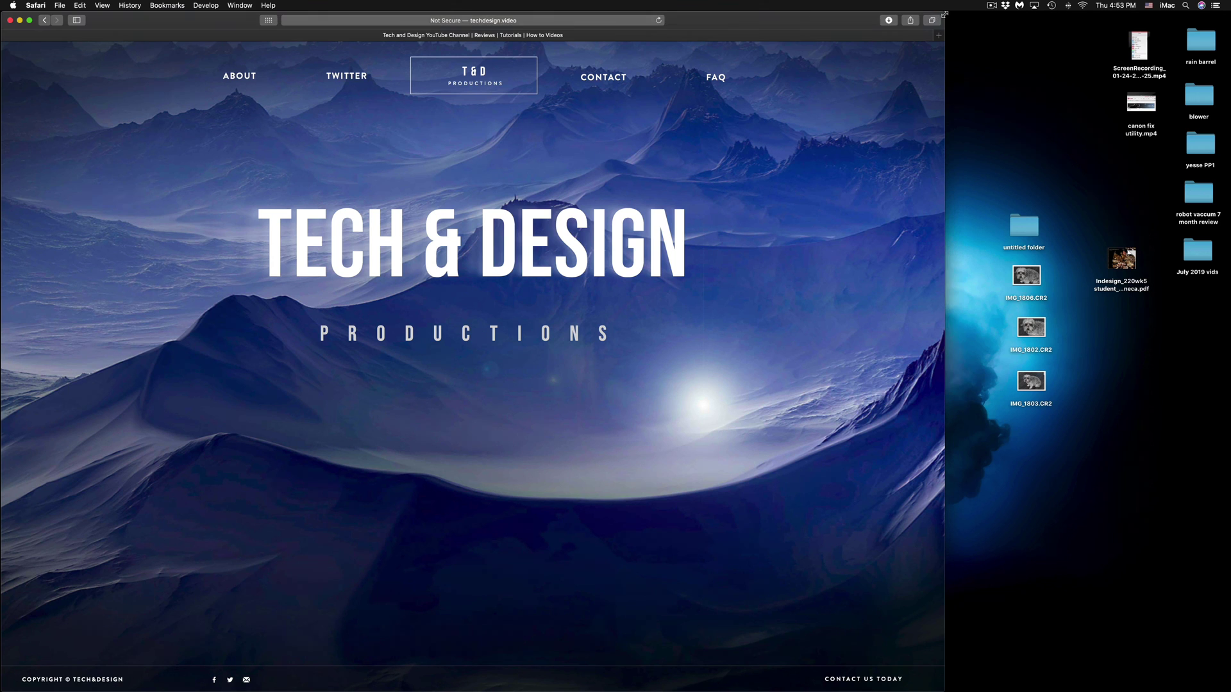
{"action": "left_click_drag", "start_coordinate": [943, 16], "coordinate": [1228, 16]}
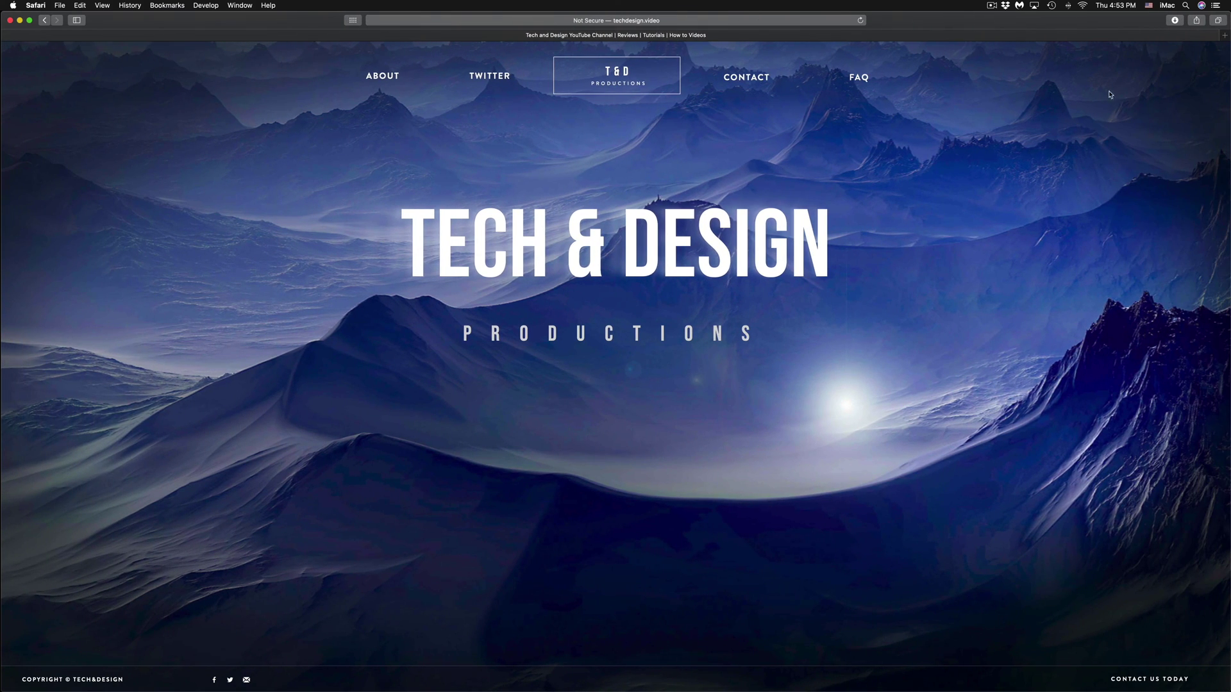